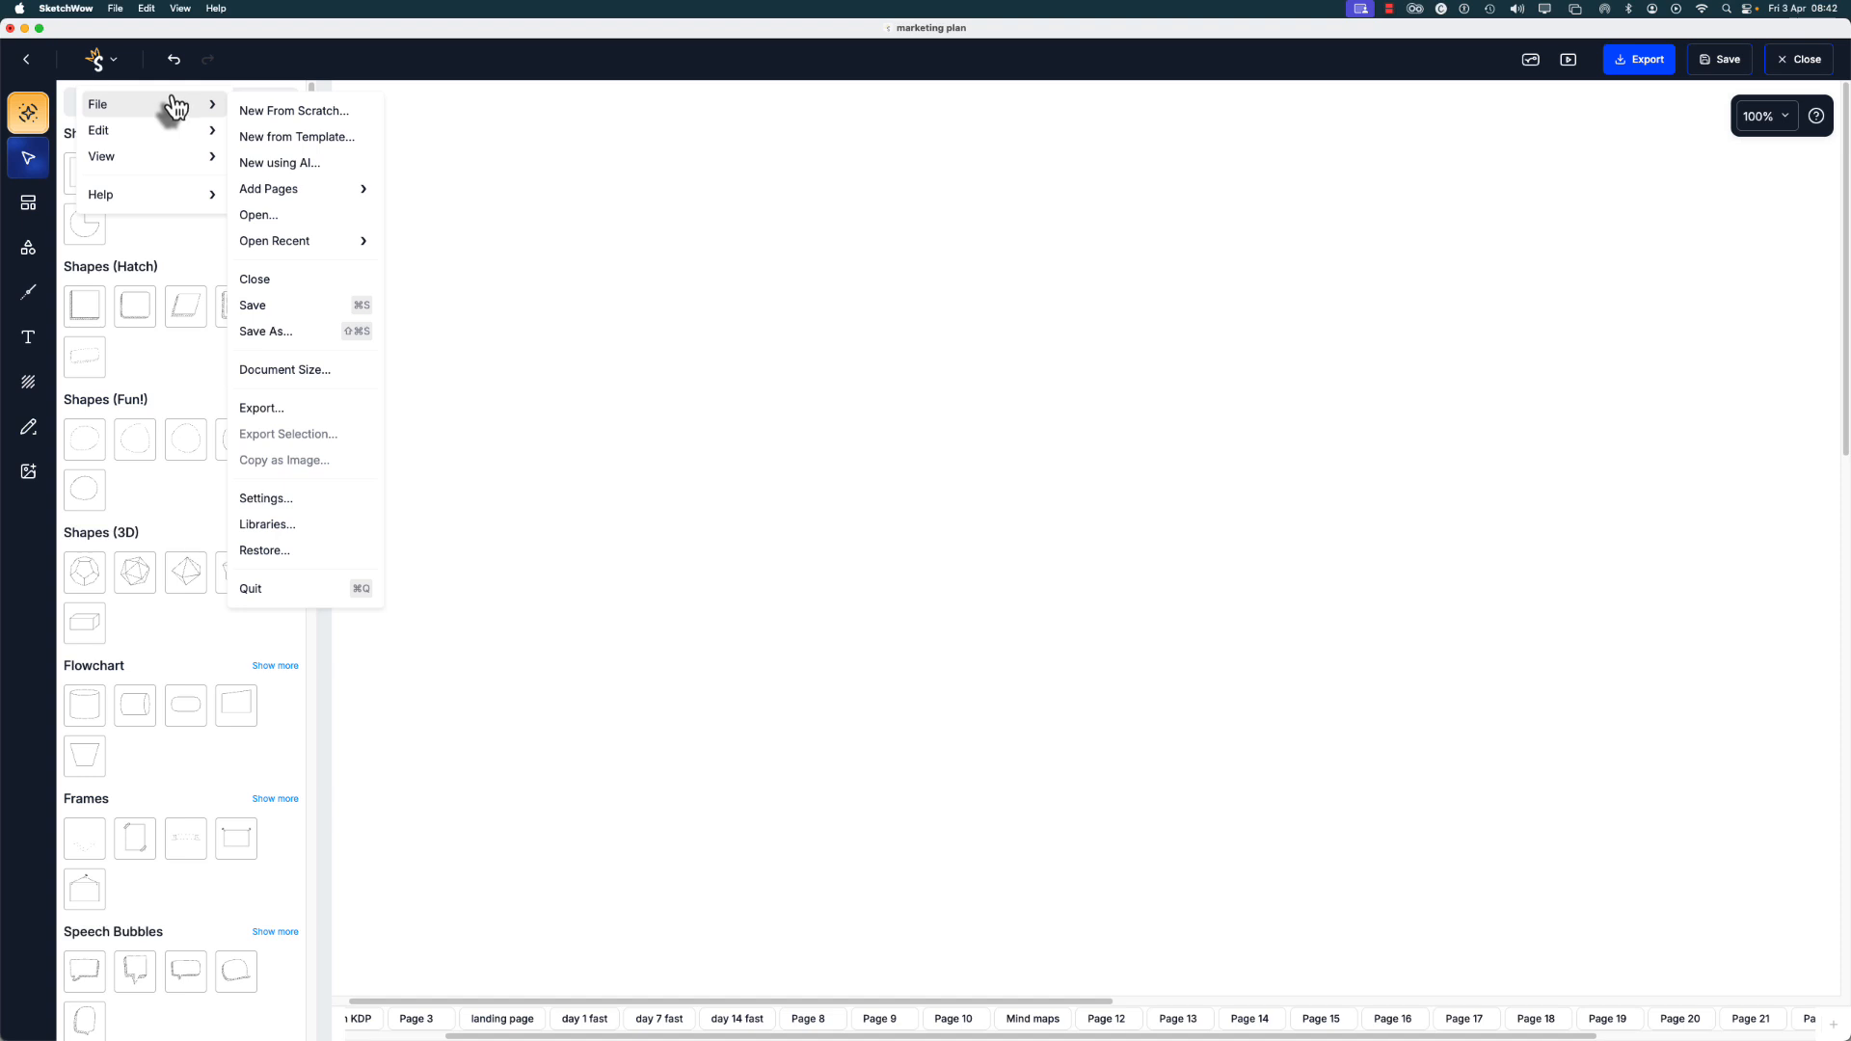
# - Look through the template gallery and the categories of the shape library
pyautogui.click(33, 214)
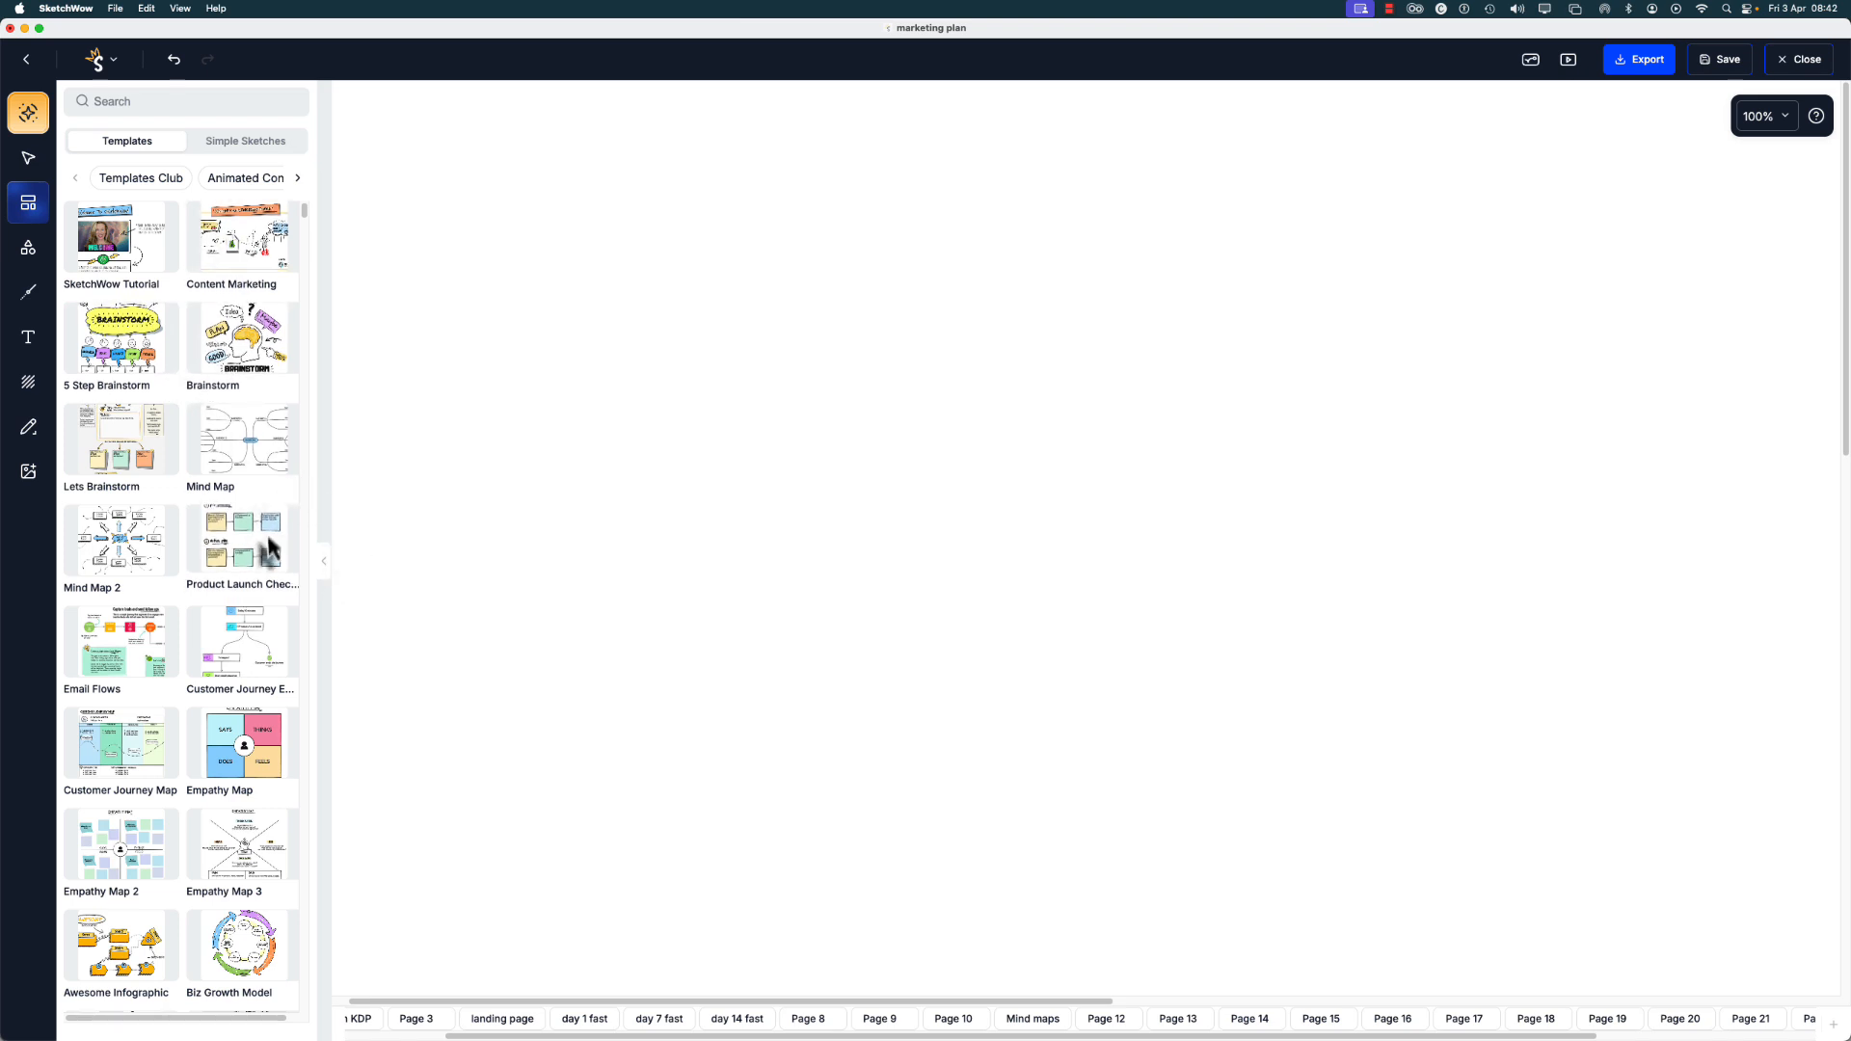
pyautogui.click(29, 250)
pyautogui.scroll(-5, 287, 677)
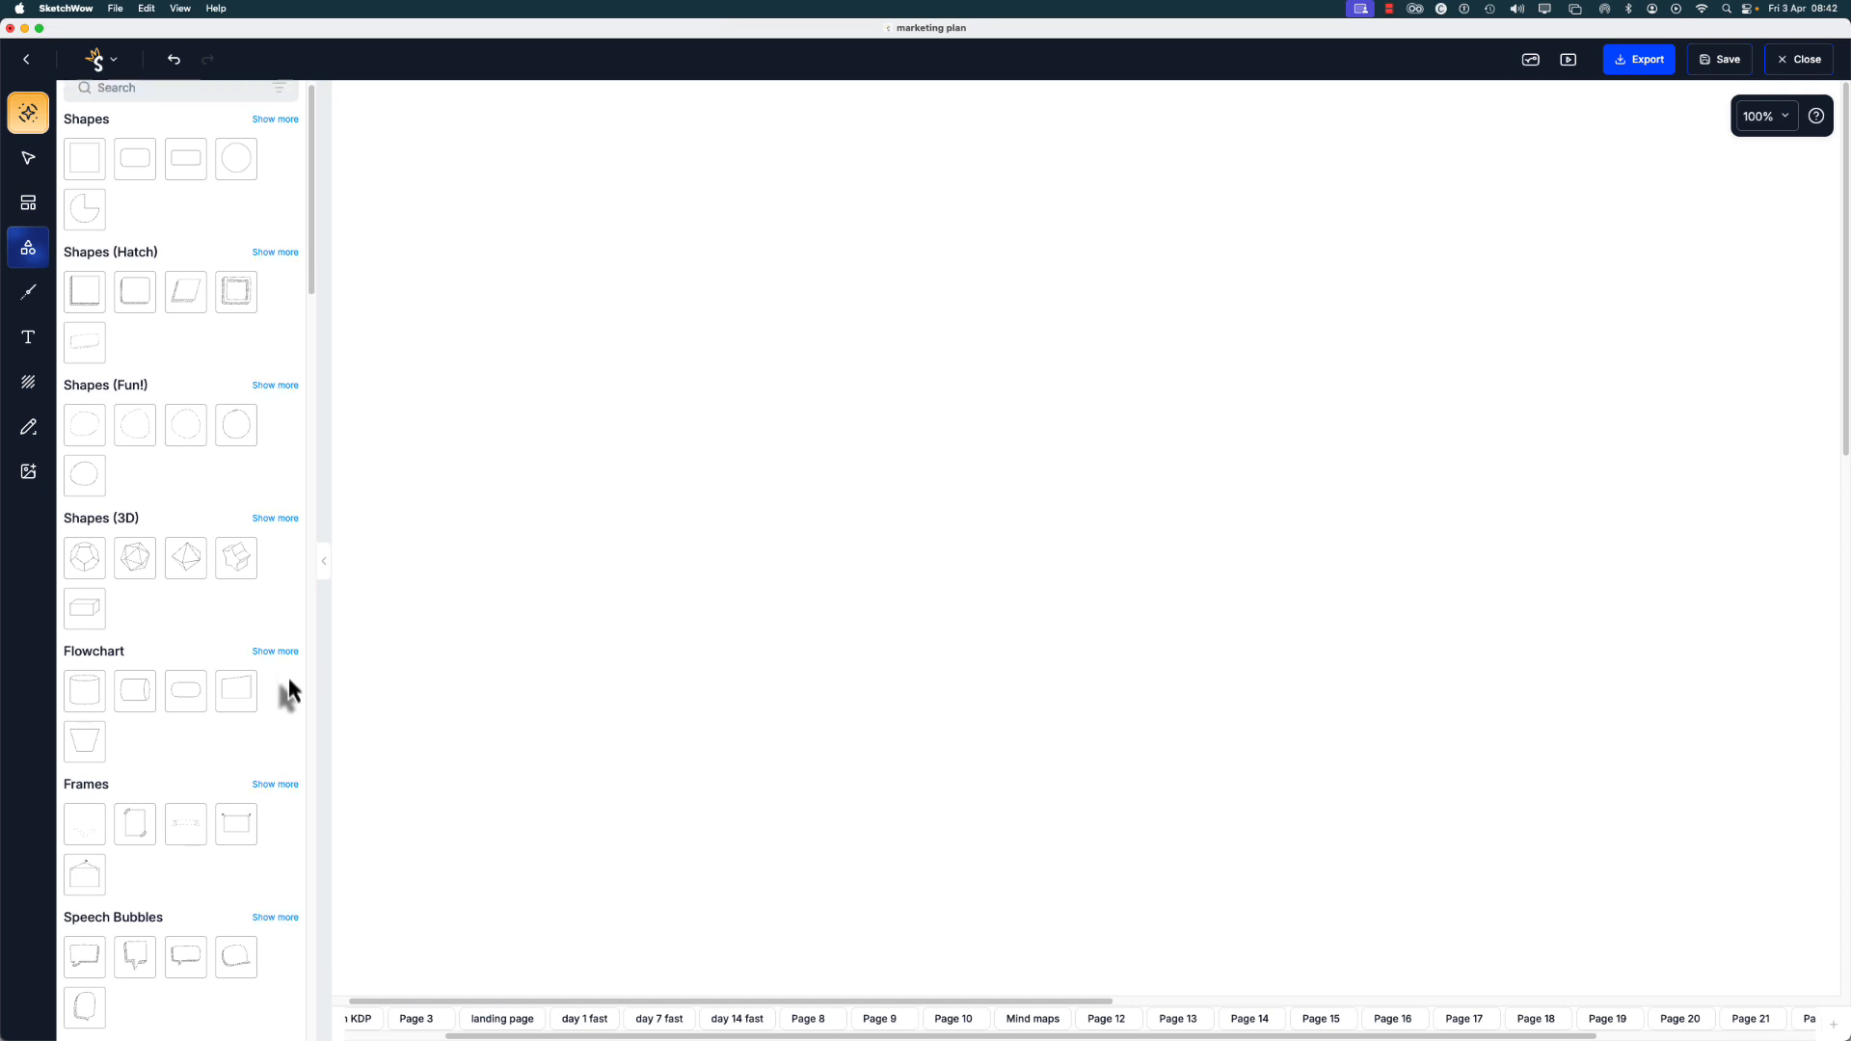
pyautogui.scroll(-5, 273, 653)
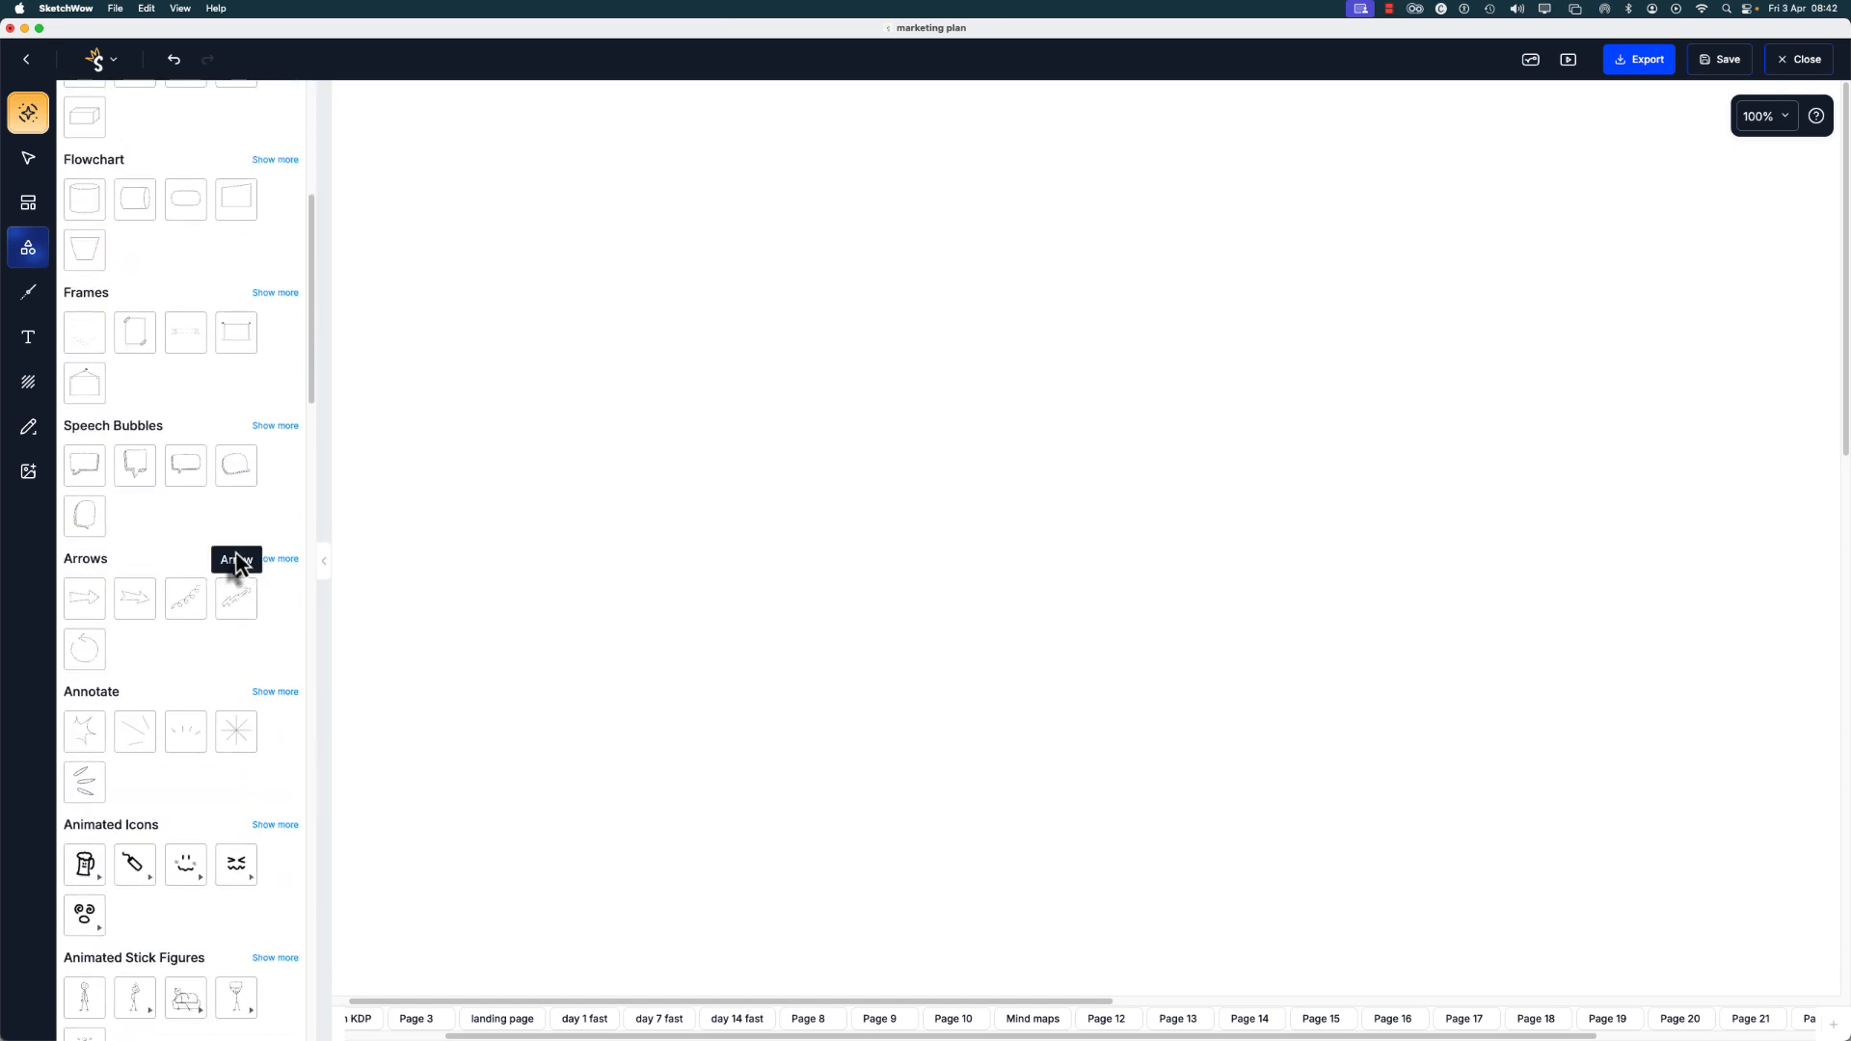
pyautogui.scroll(10, 203, 443)
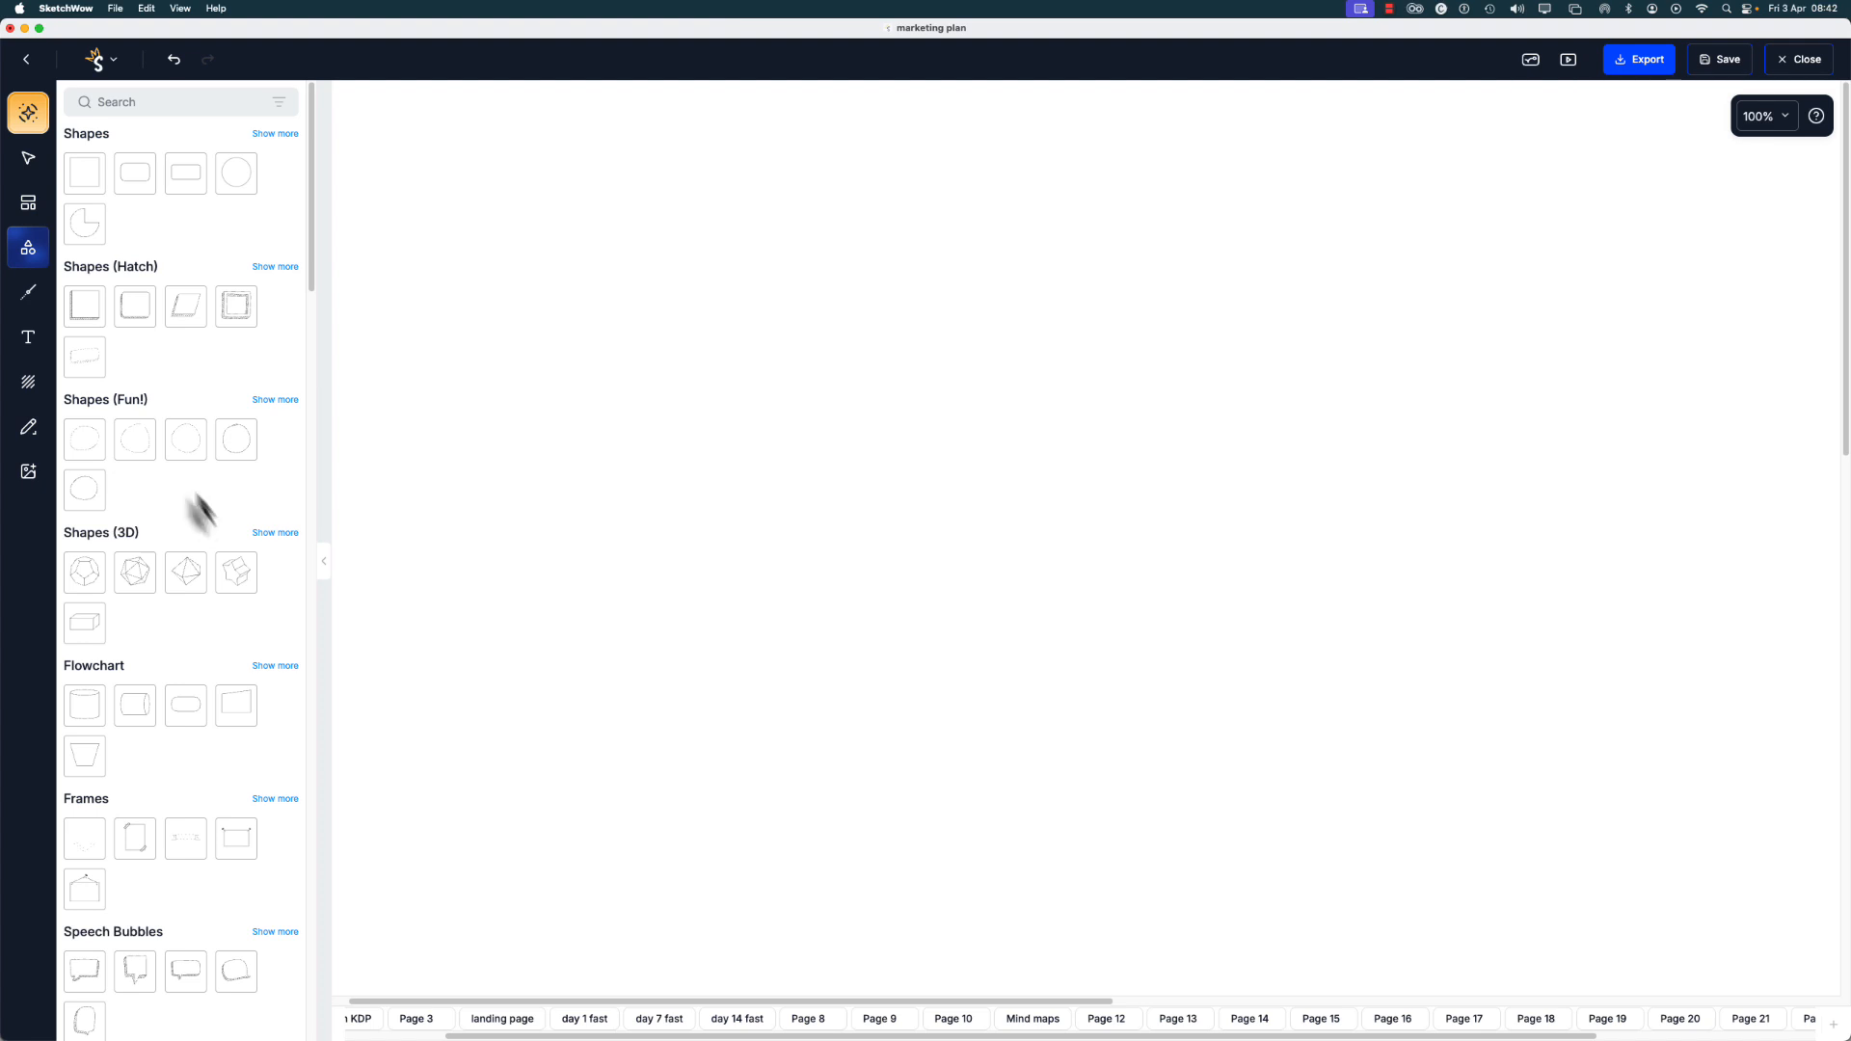
# - Draw a long curved arrow line across the blank page, remove two points near its start and shift the adjacent point toward the start
pyautogui.click(28, 305)
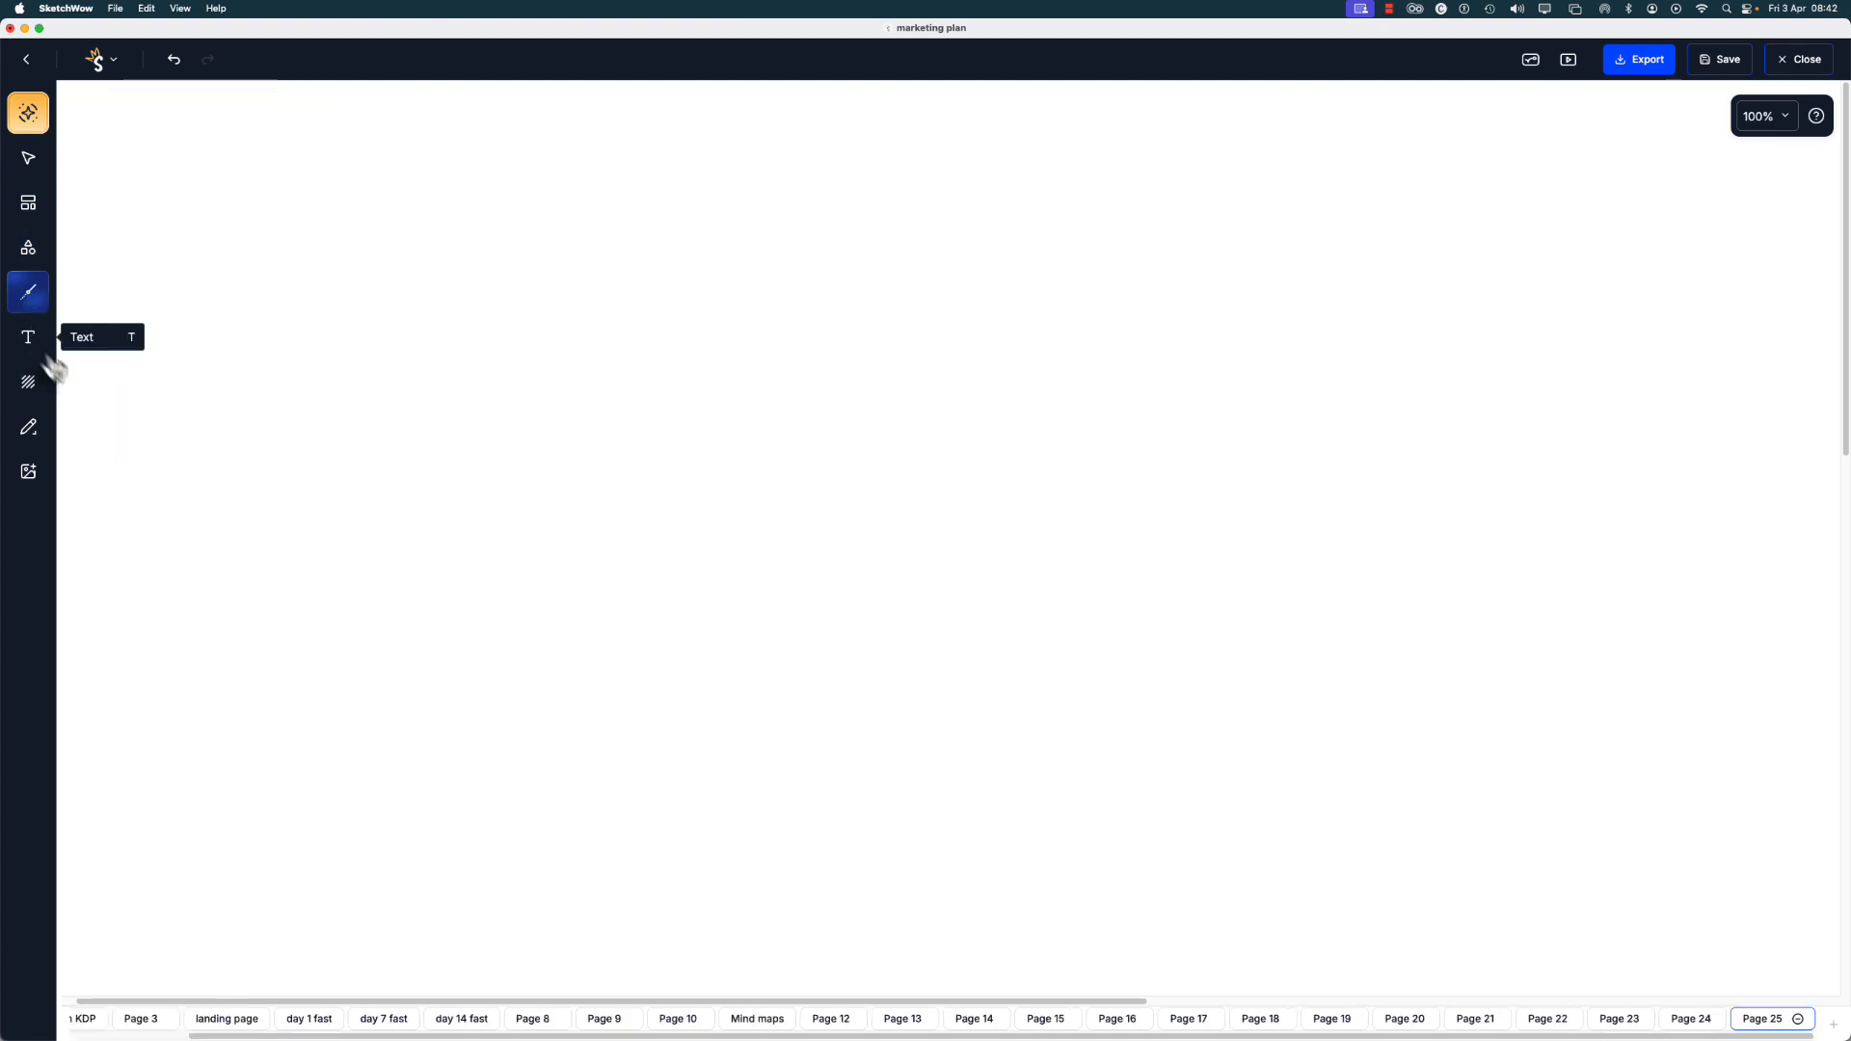
pyautogui.moveTo(277, 349)
pyautogui.mouseDown()
pyautogui.moveTo(473, 347)
pyautogui.moveTo(996, 442)
pyautogui.moveTo(1078, 426)
pyautogui.mouseUp()
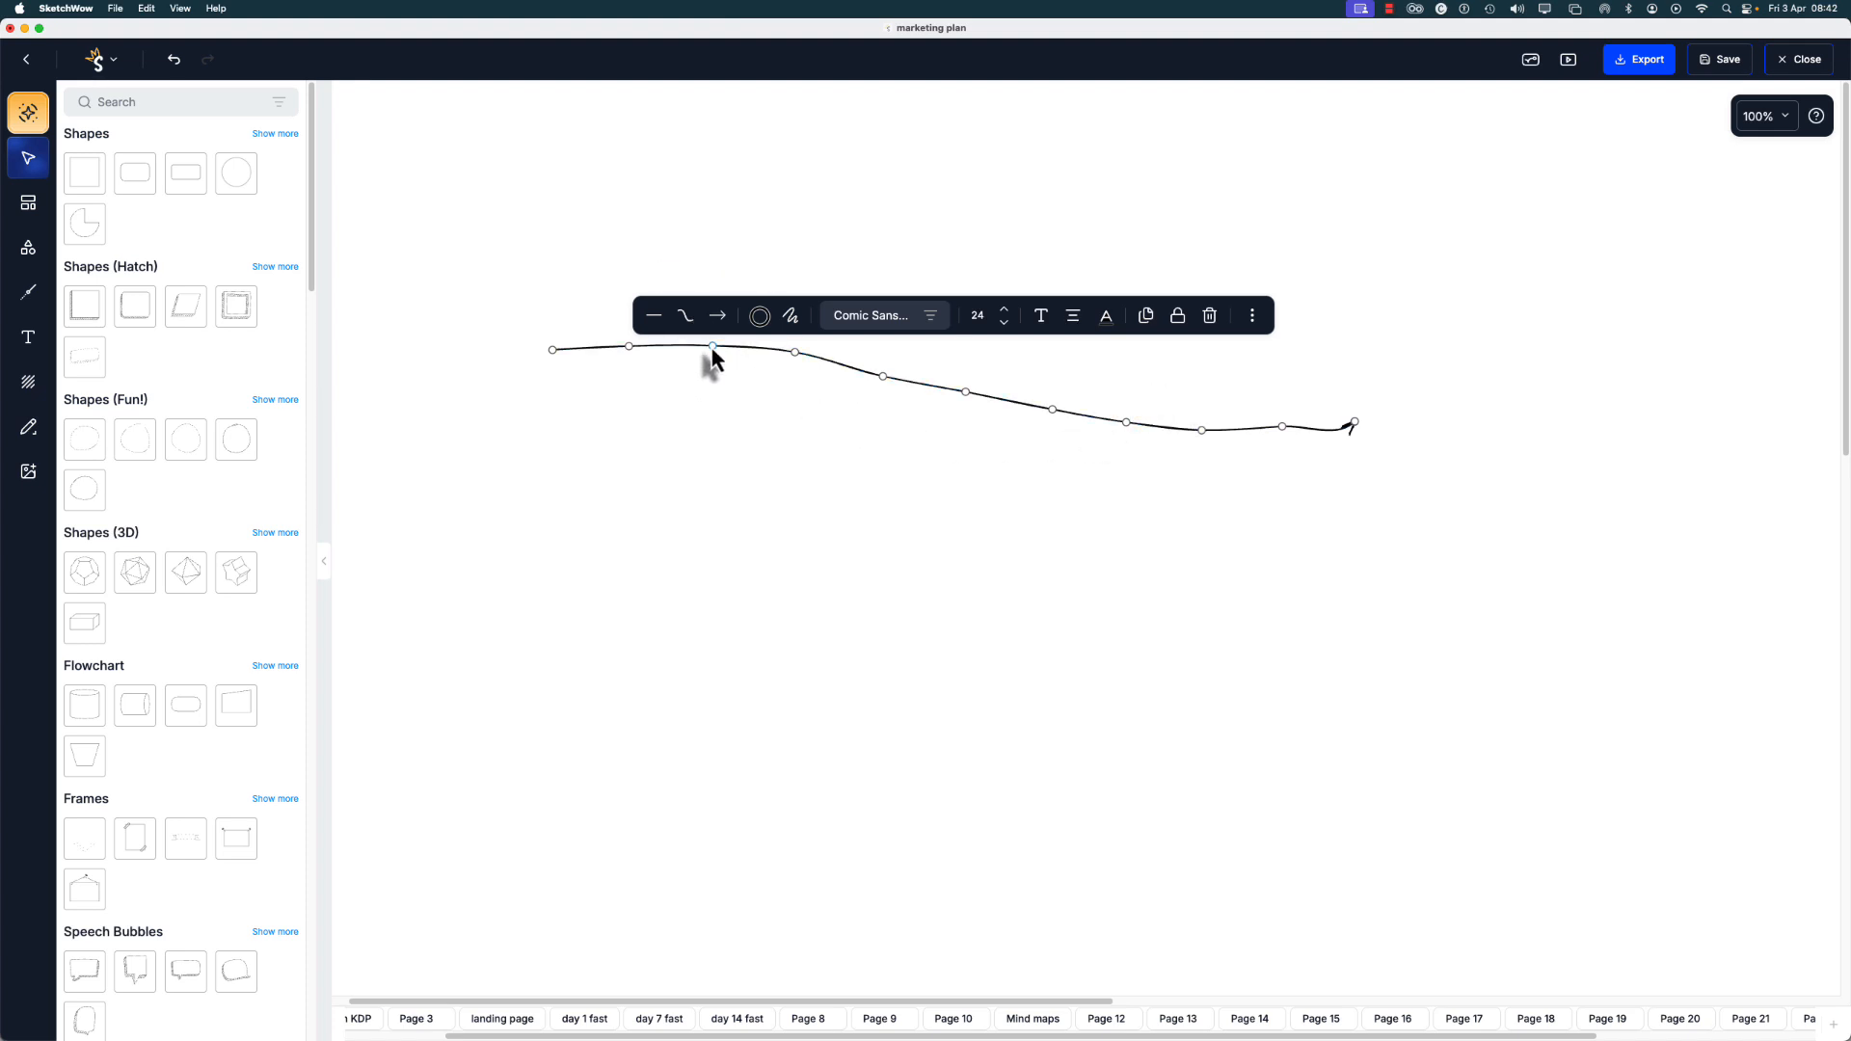
pyautogui.doubleClick(795, 354)
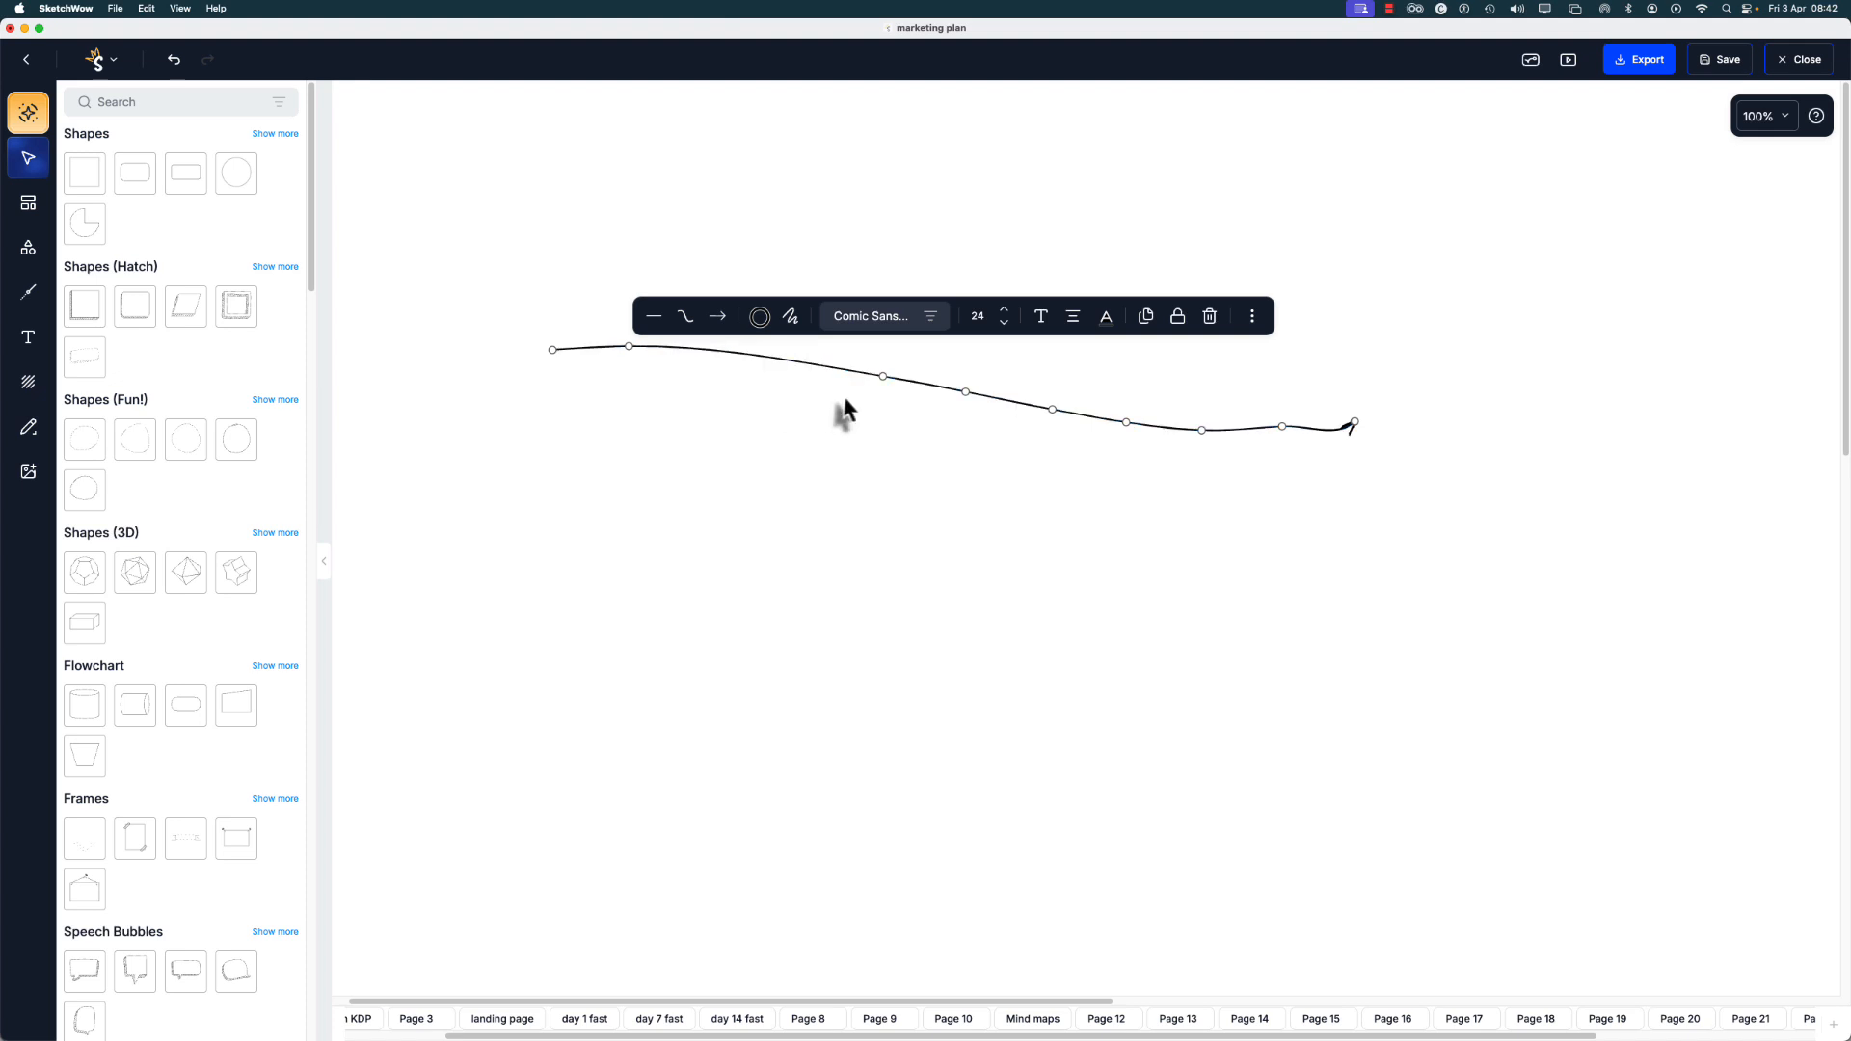
pyautogui.moveTo(879, 381); pyautogui.dragTo(792, 377)
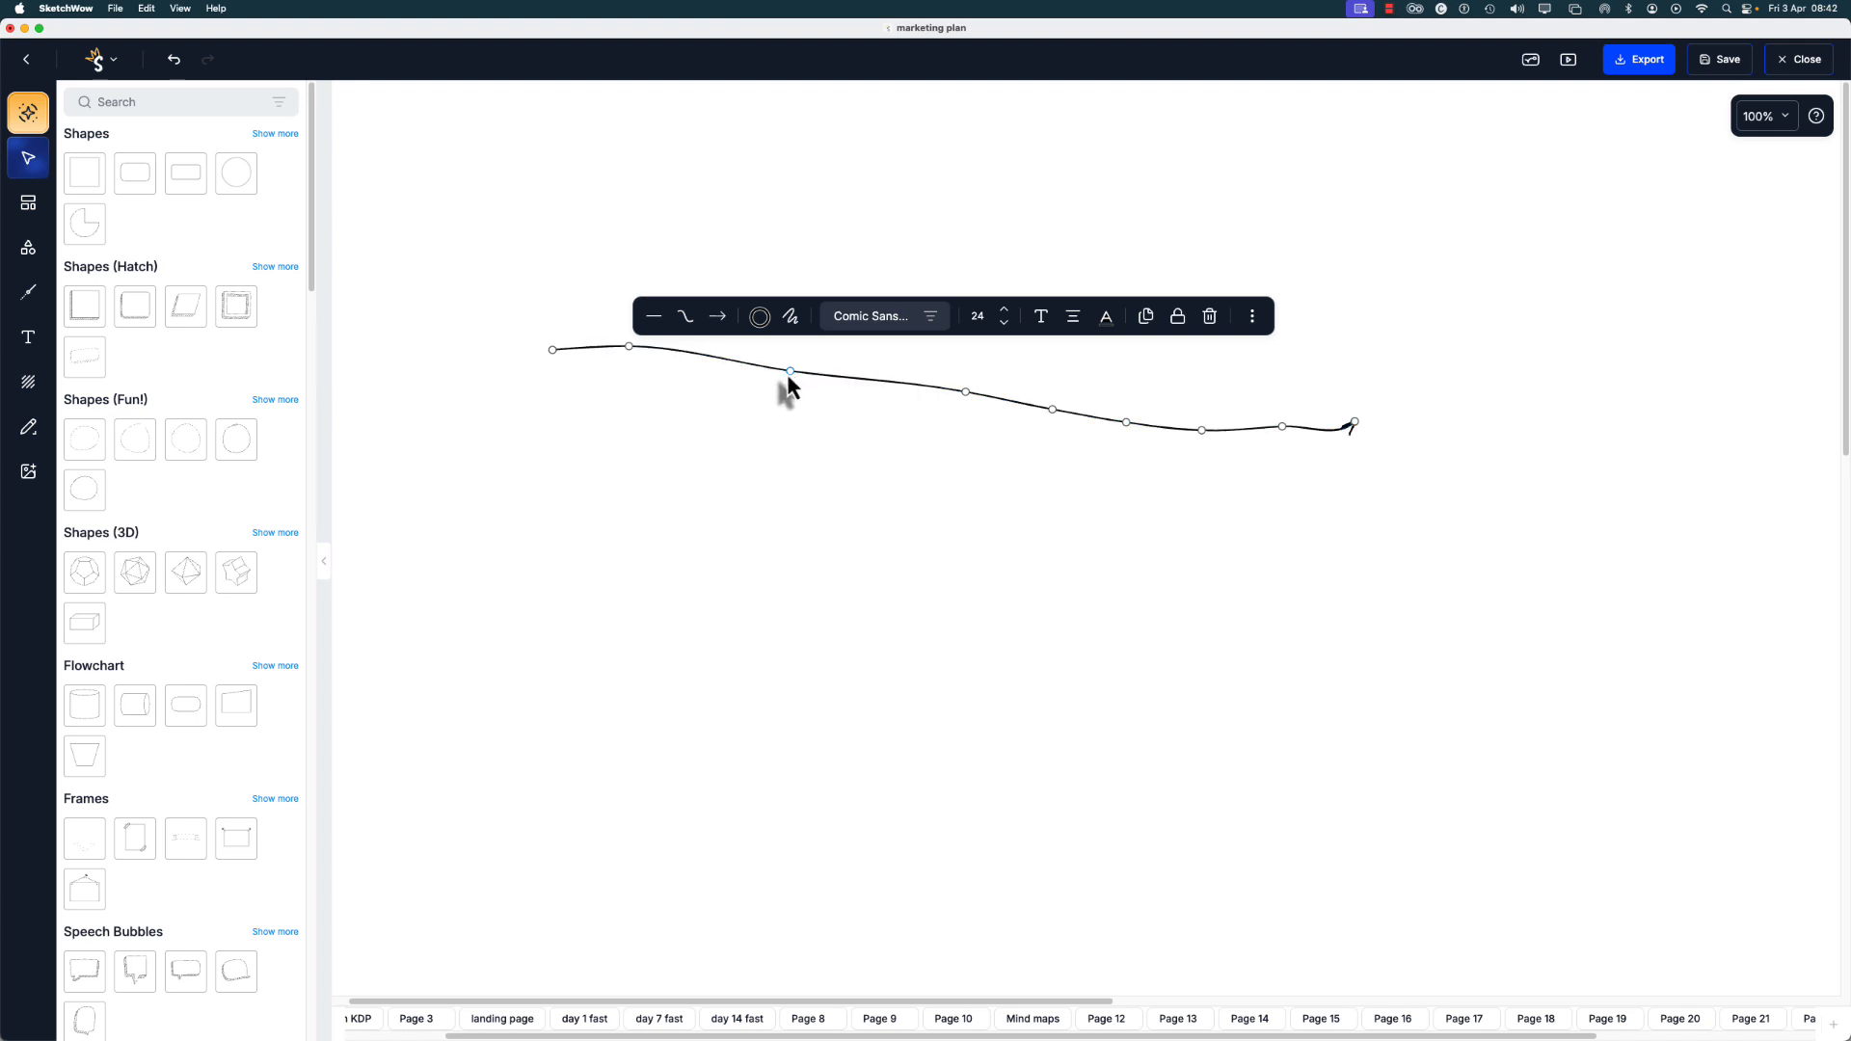
# - Add a circle symbol to the line's path, enlarge it and turn on its animation
pyautogui.click(685, 318)
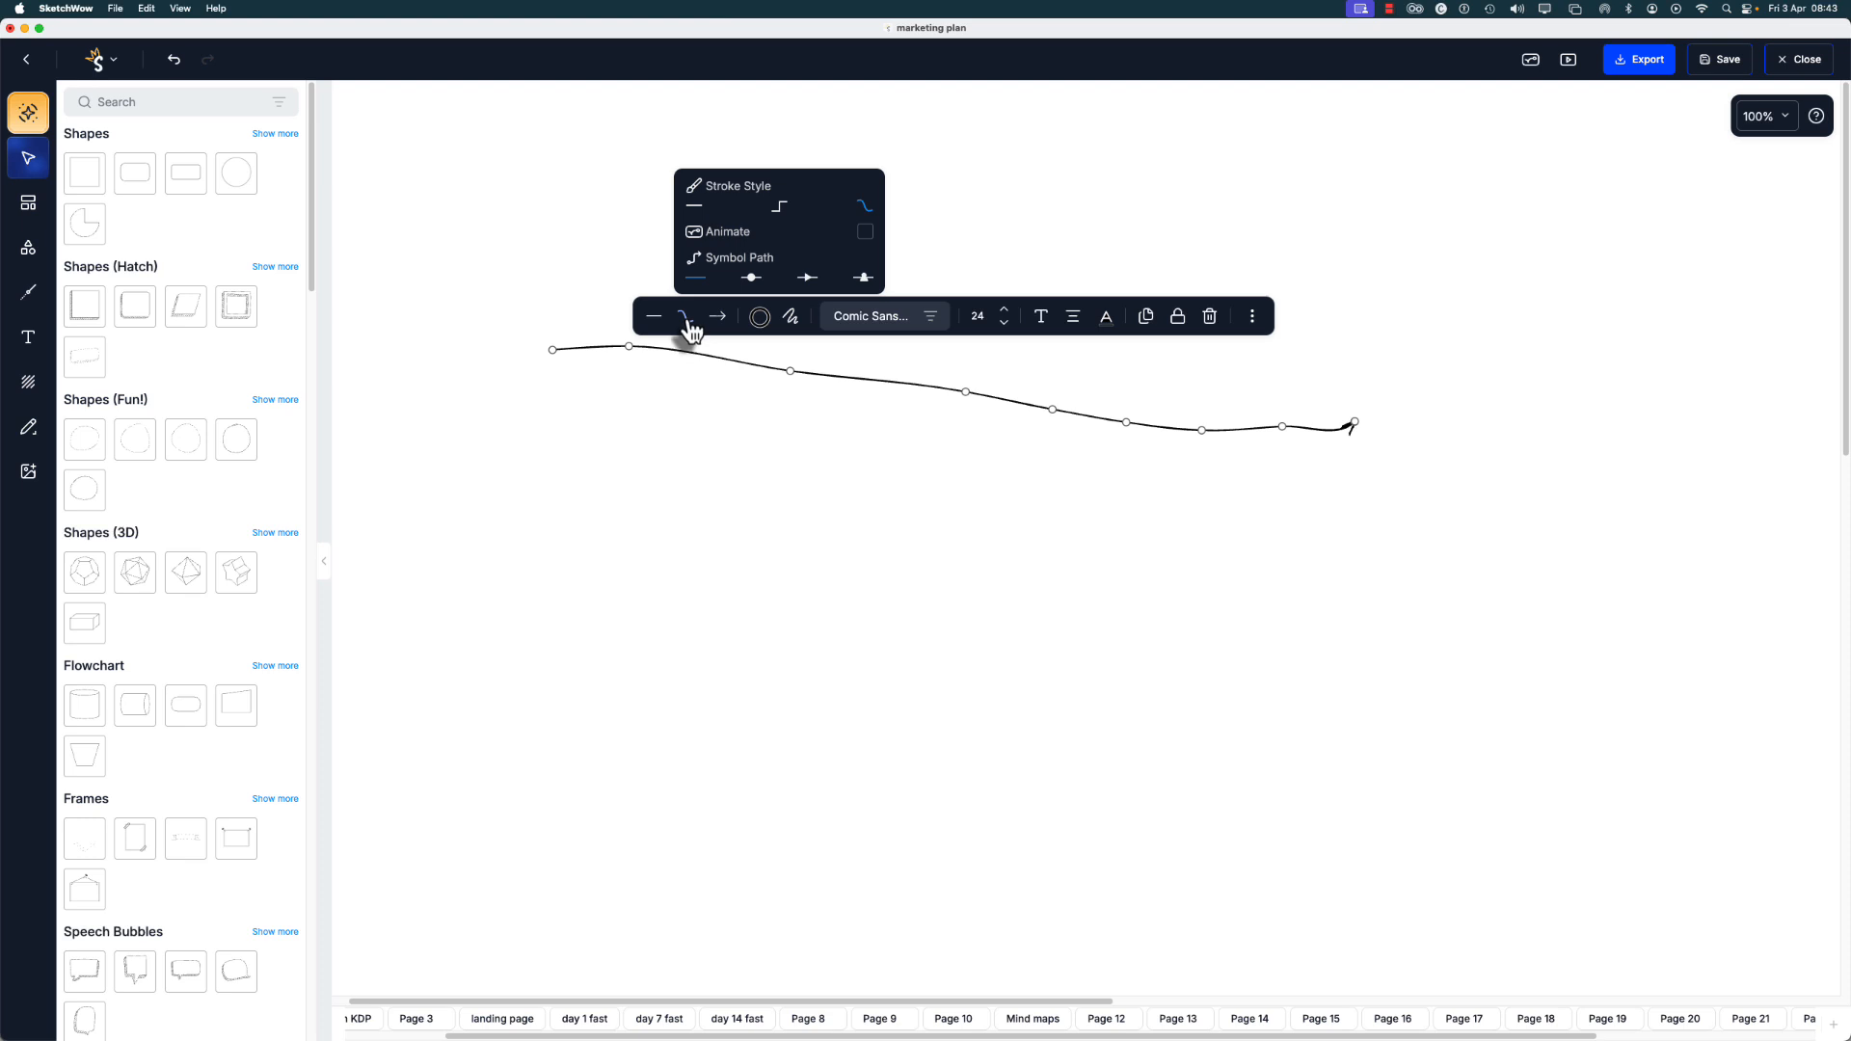
pyautogui.click(752, 279)
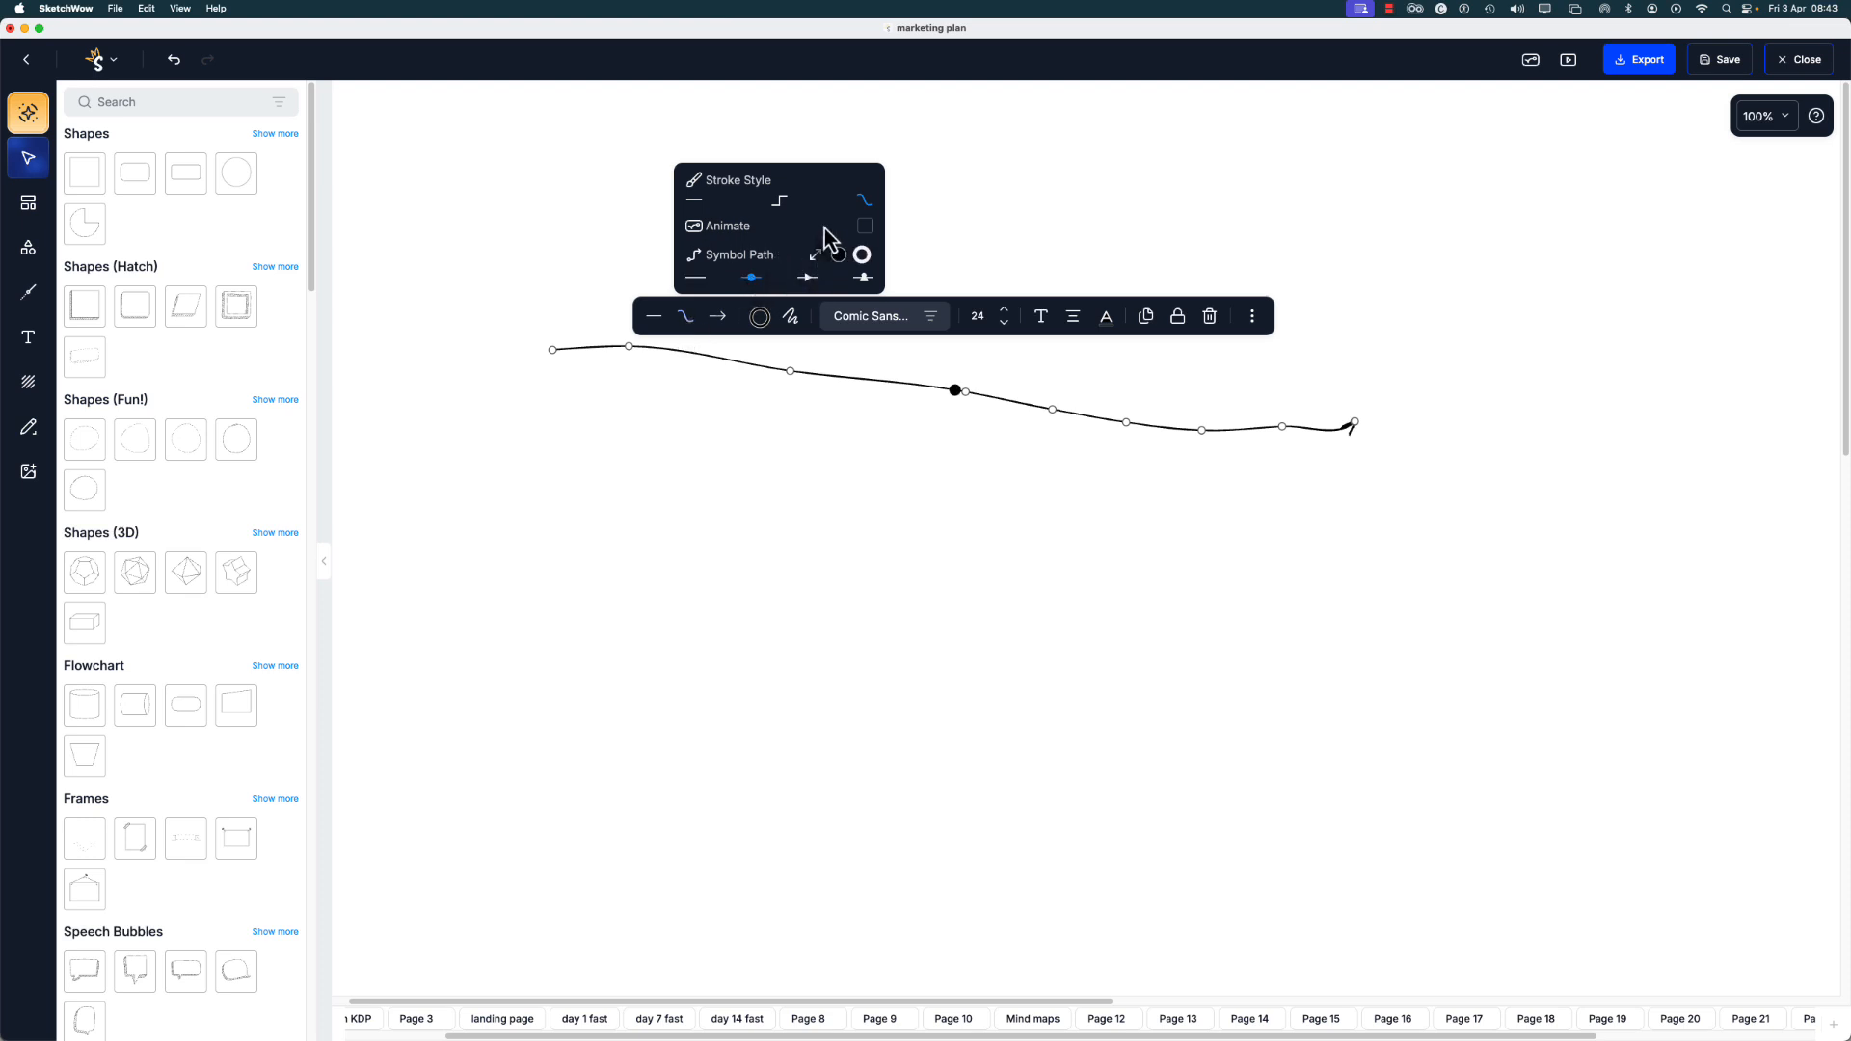
pyautogui.click(813, 258)
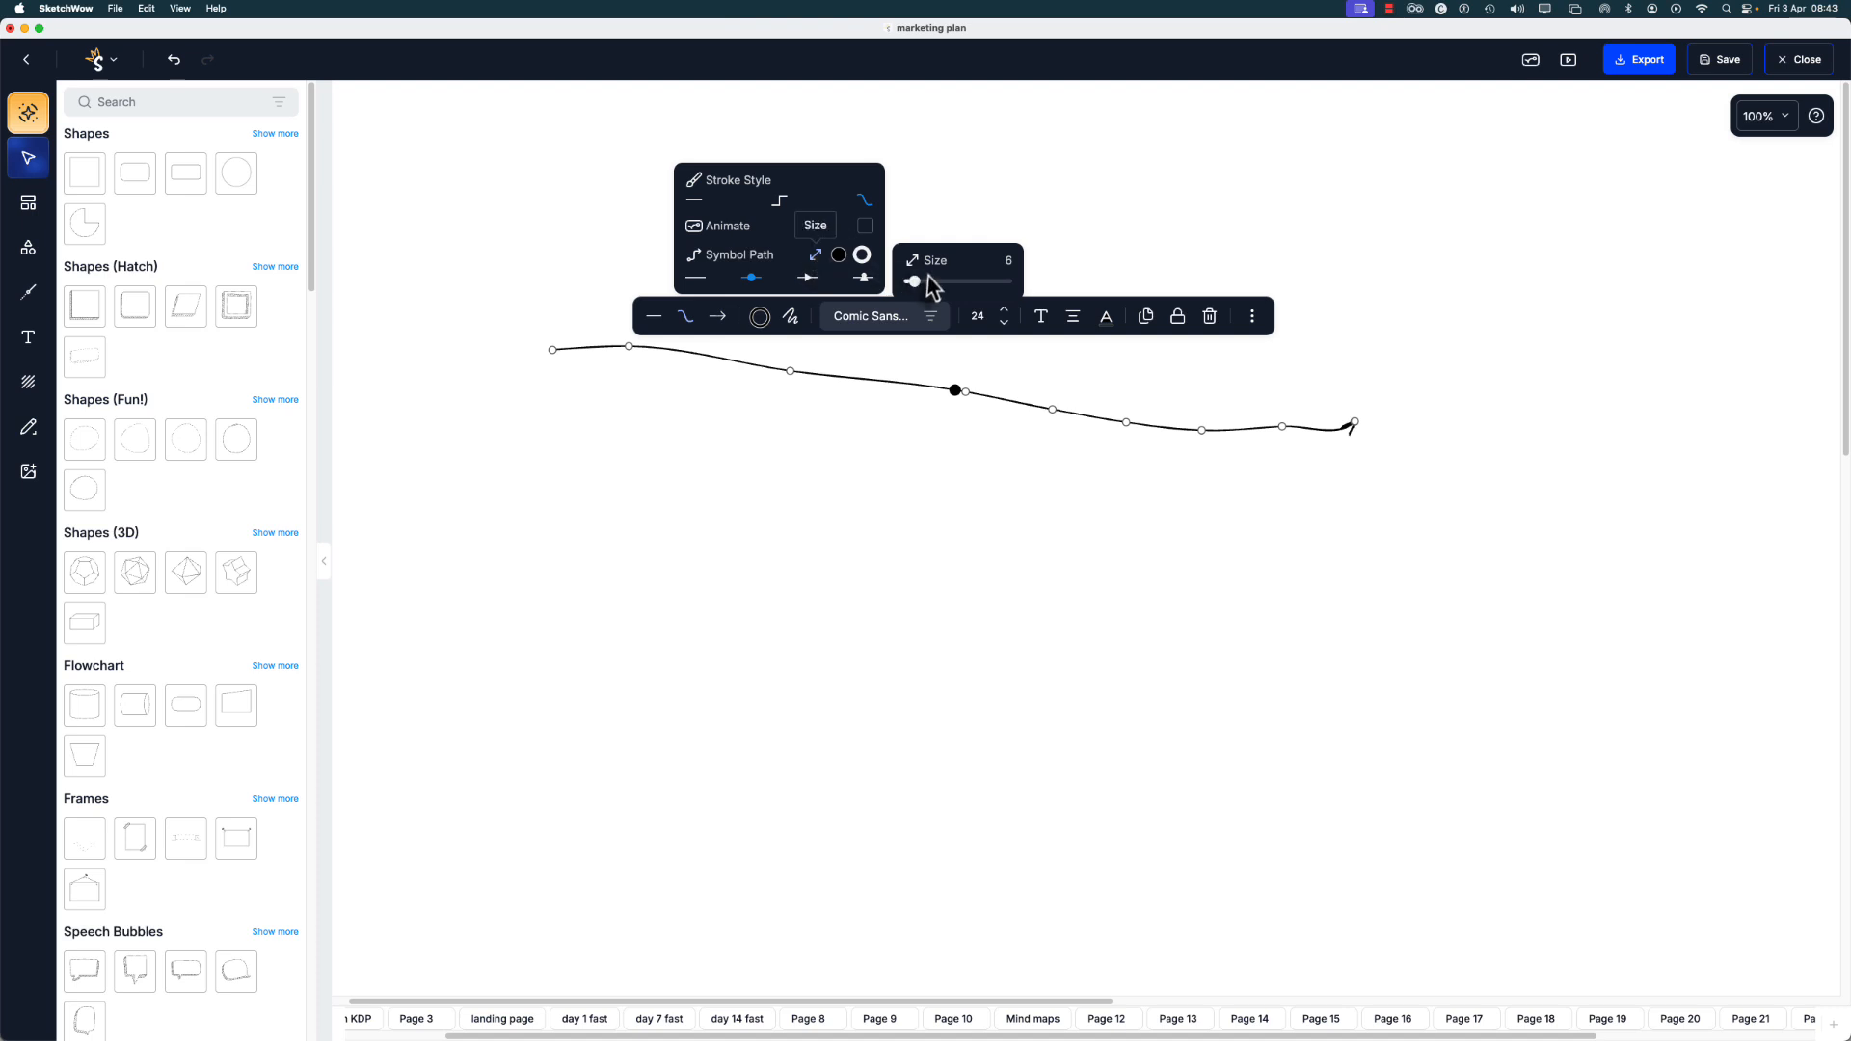
pyautogui.moveTo(917, 283); pyautogui.dragTo(927, 283)
pyautogui.click(865, 227)
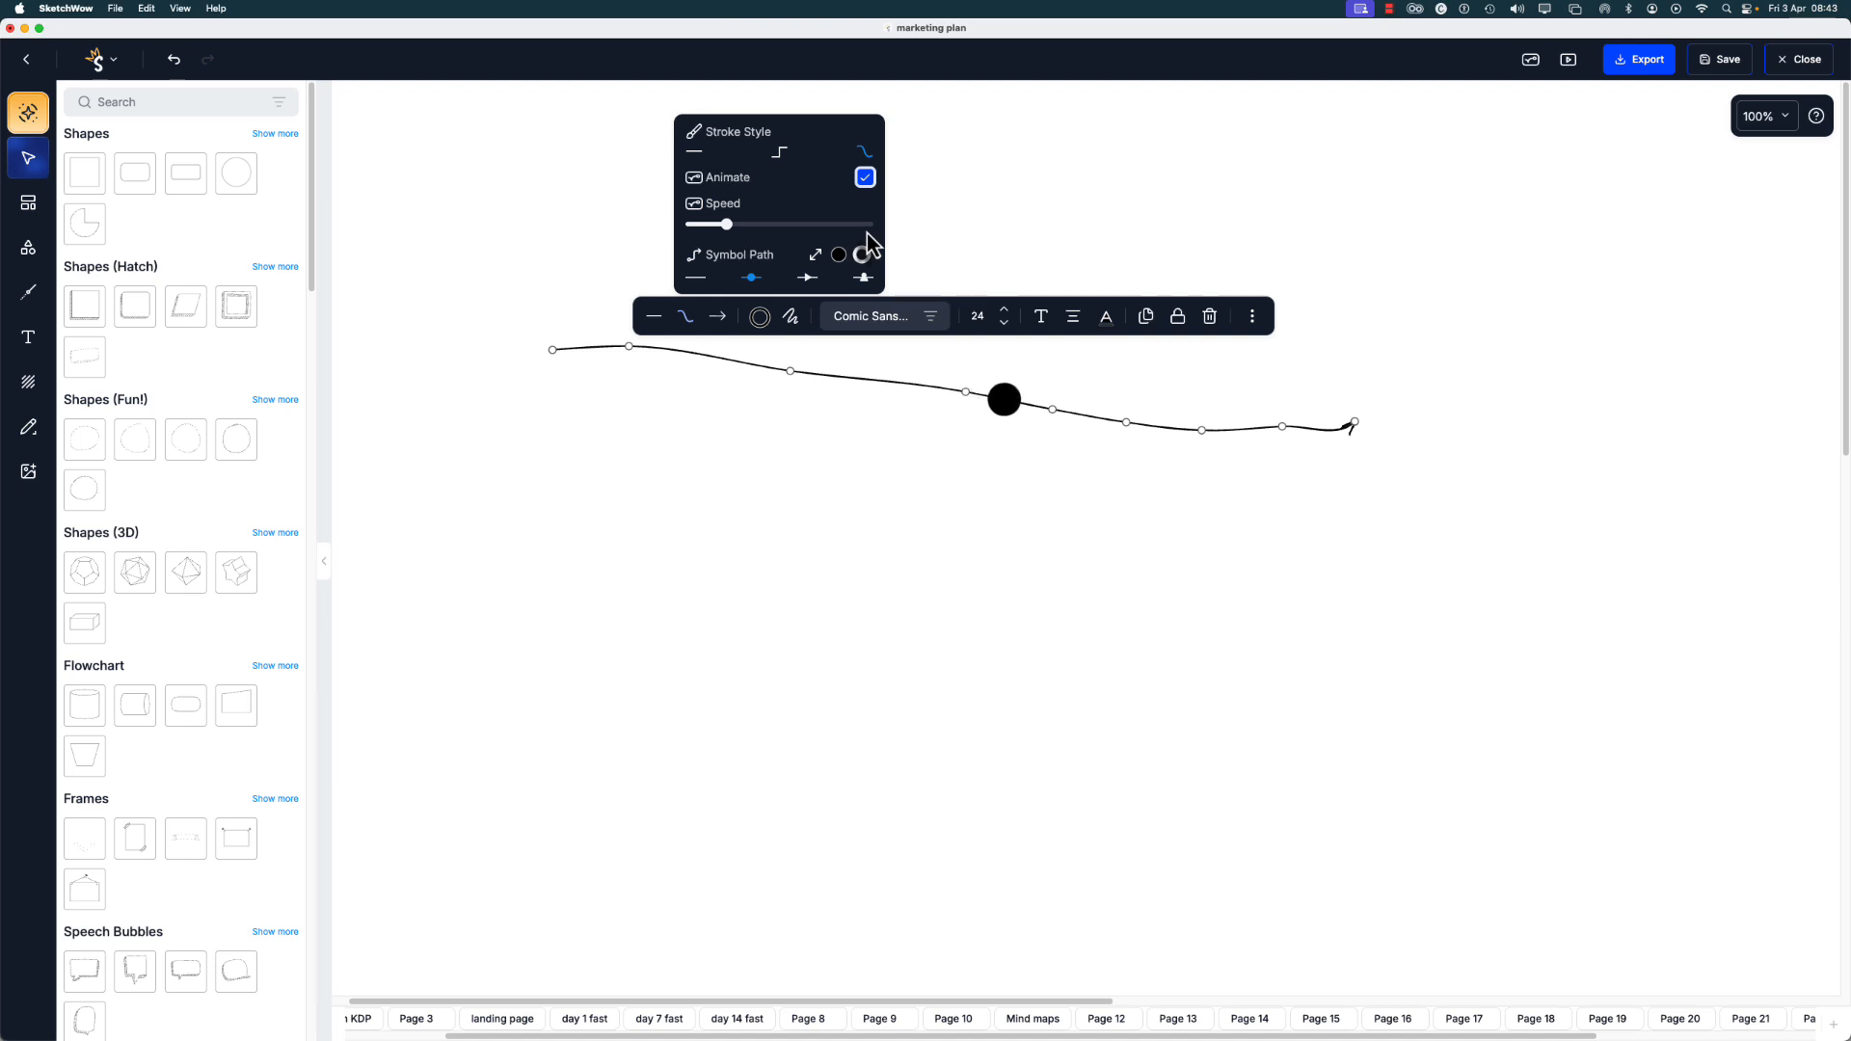
# - Set the line's font to the 3D Hand font and delete the line
pyautogui.click(901, 318)
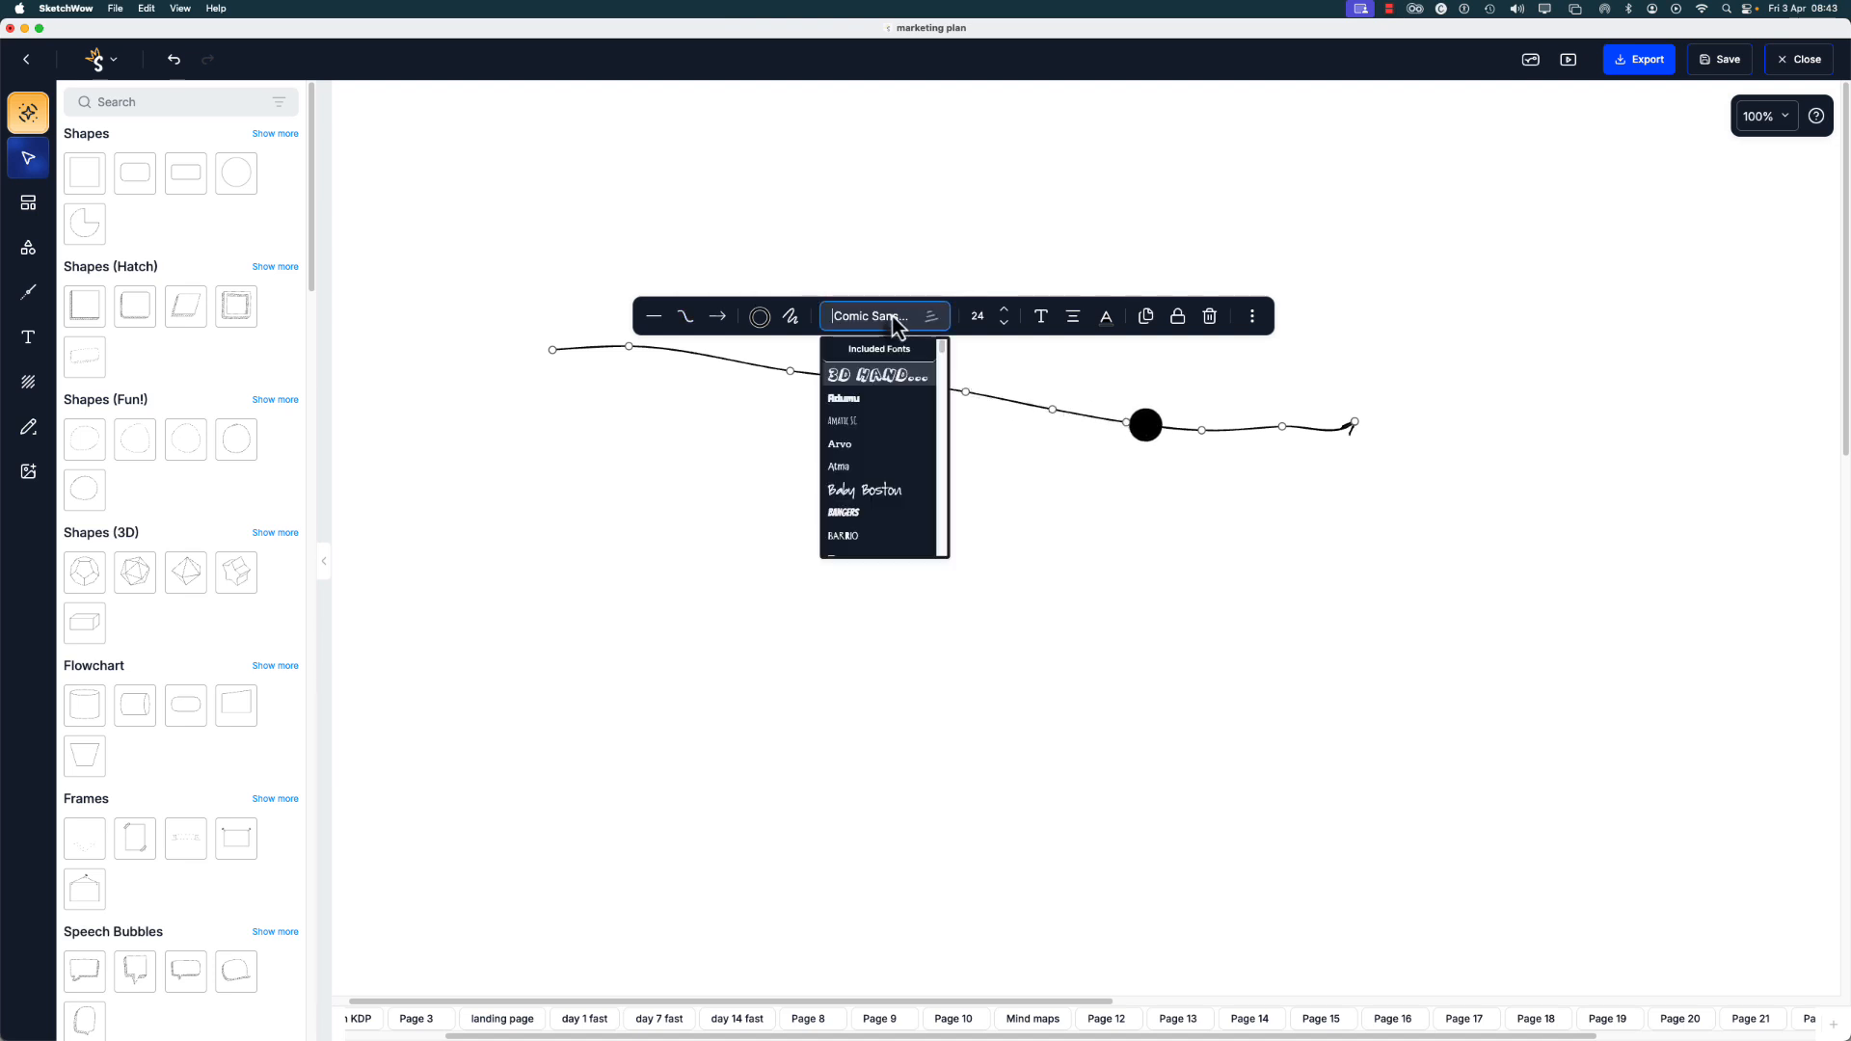
pyautogui.click(873, 382)
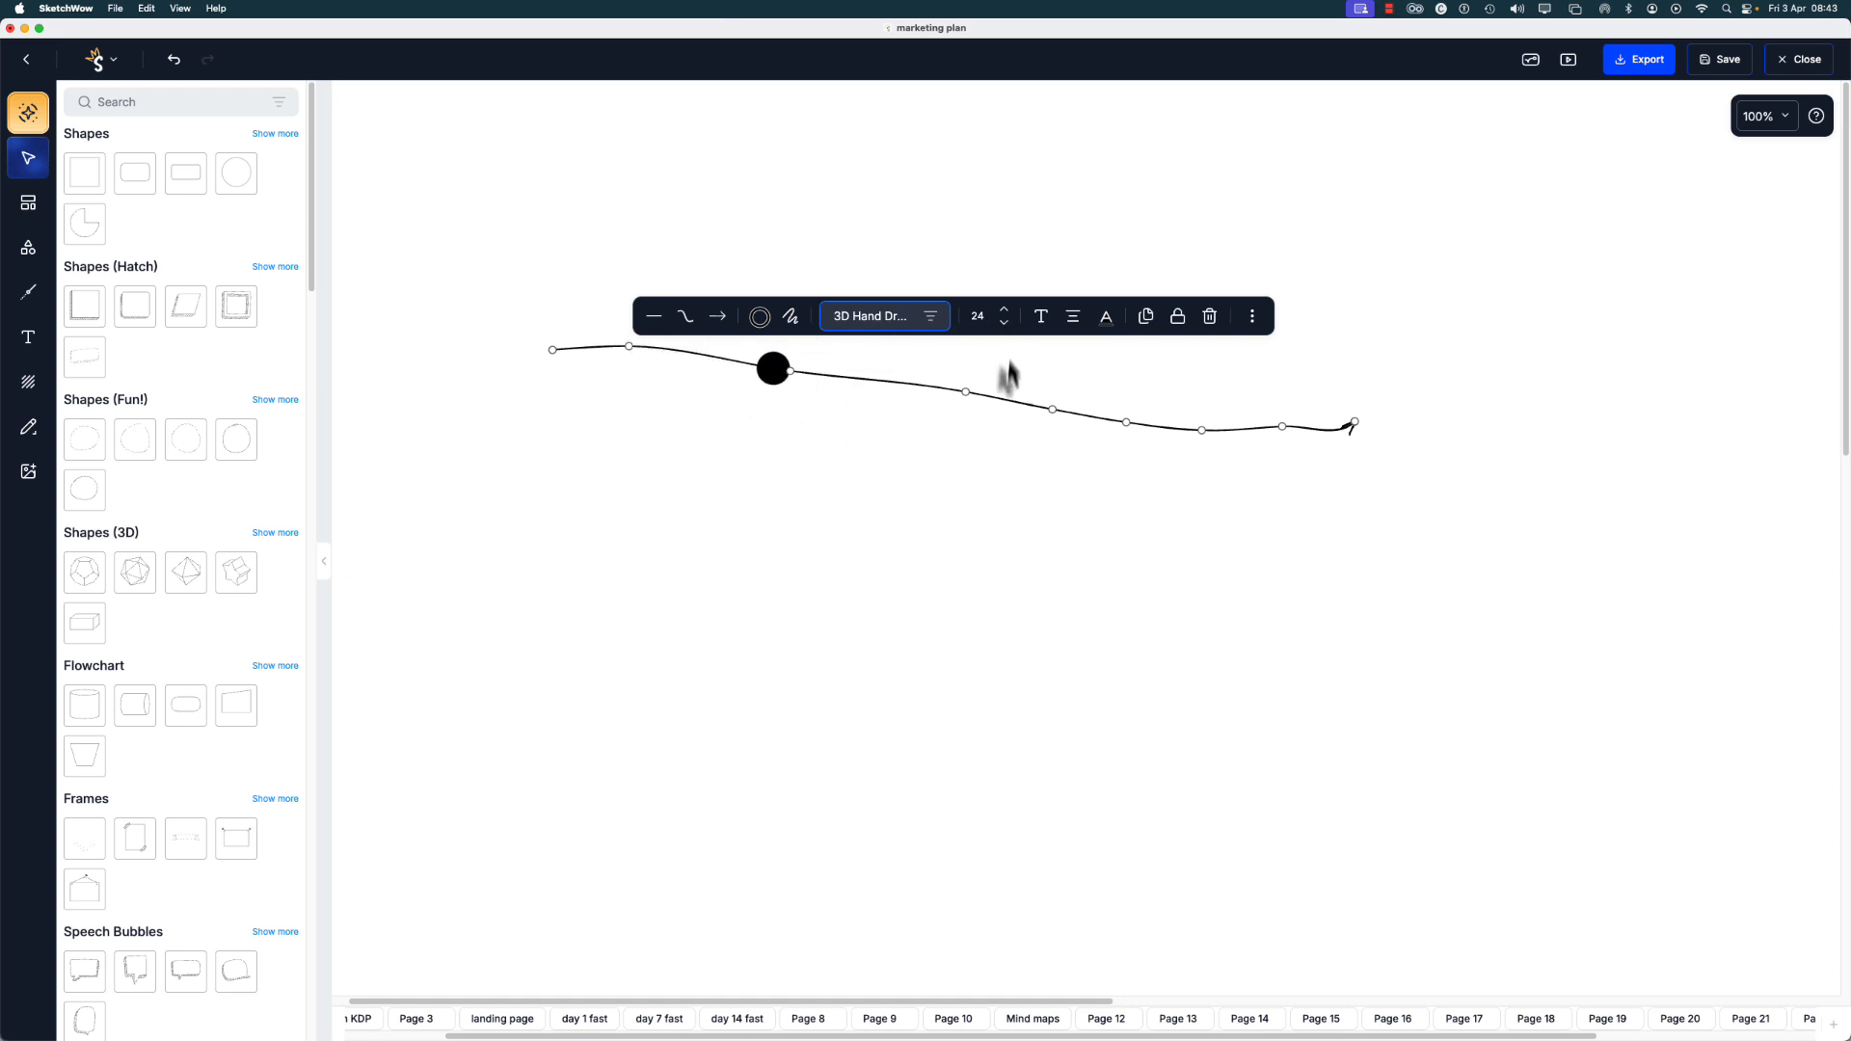
pyautogui.click(1209, 318)
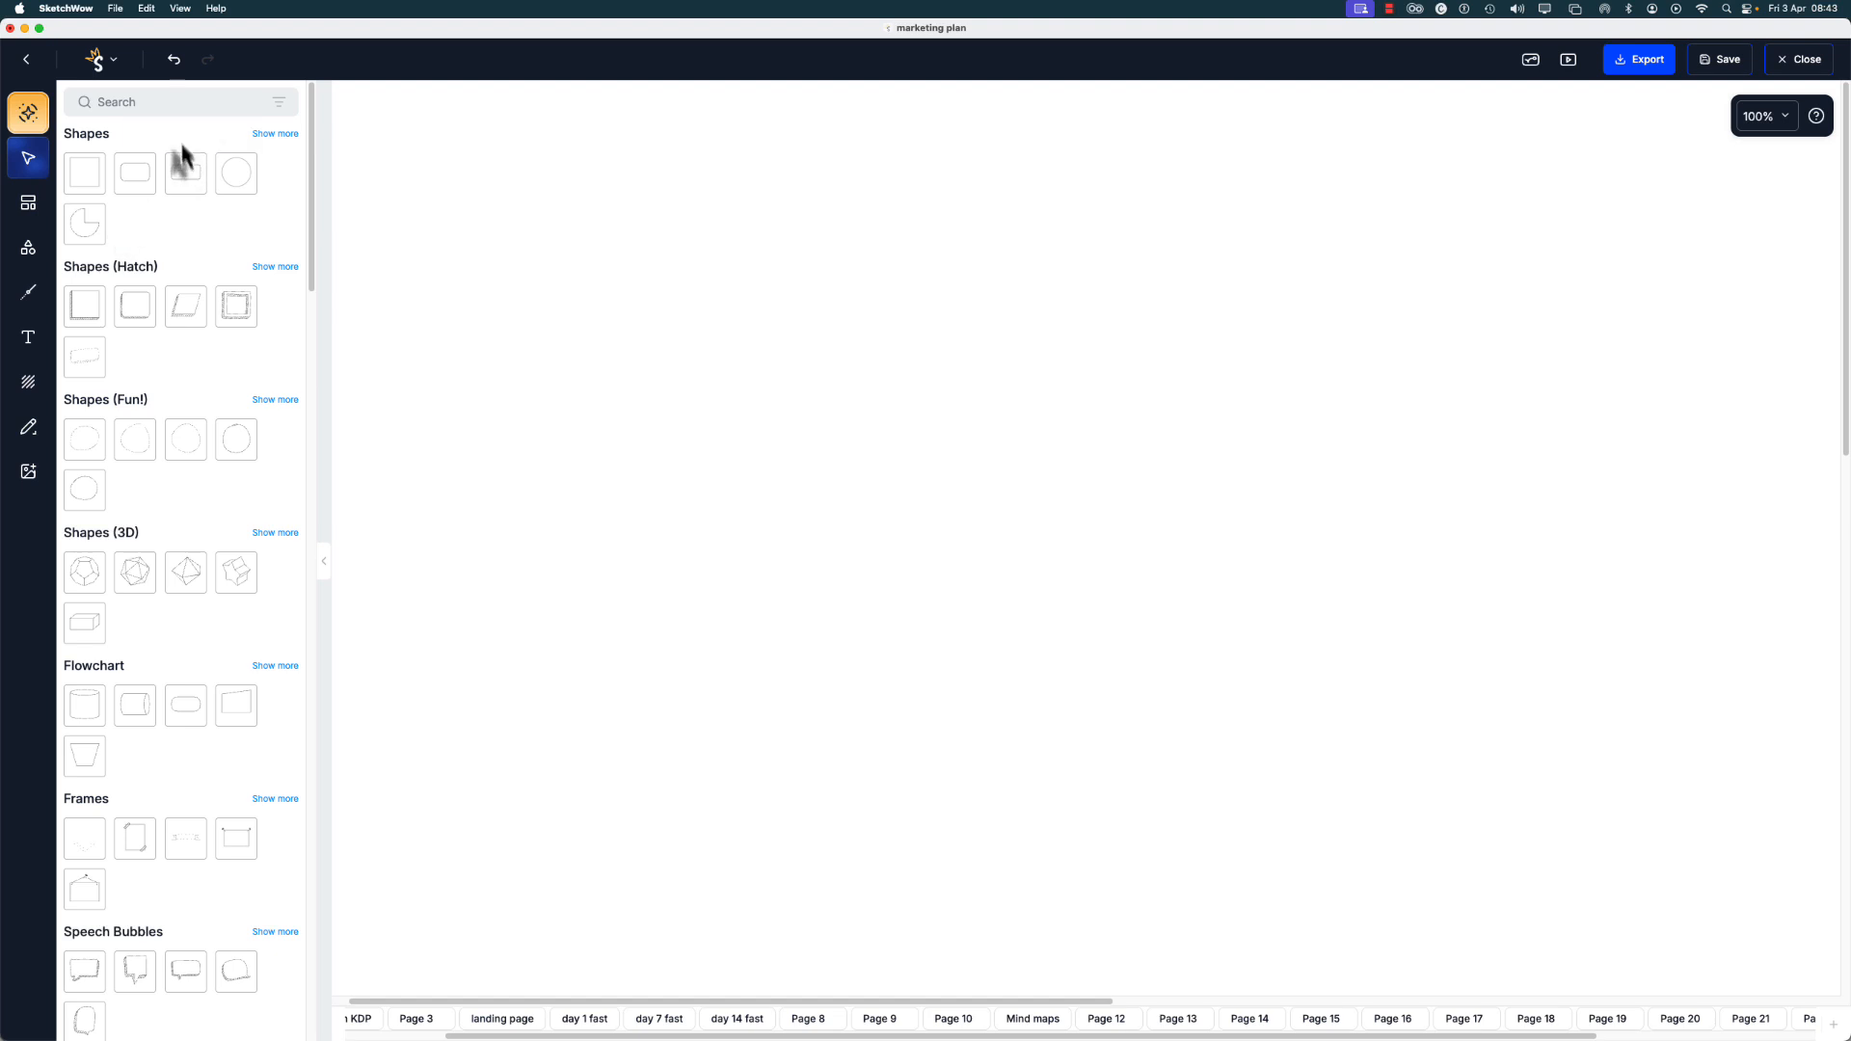
# - Examine the full set of basic shapes, the shape search suggestions and the page background options
pyautogui.click(279, 135)
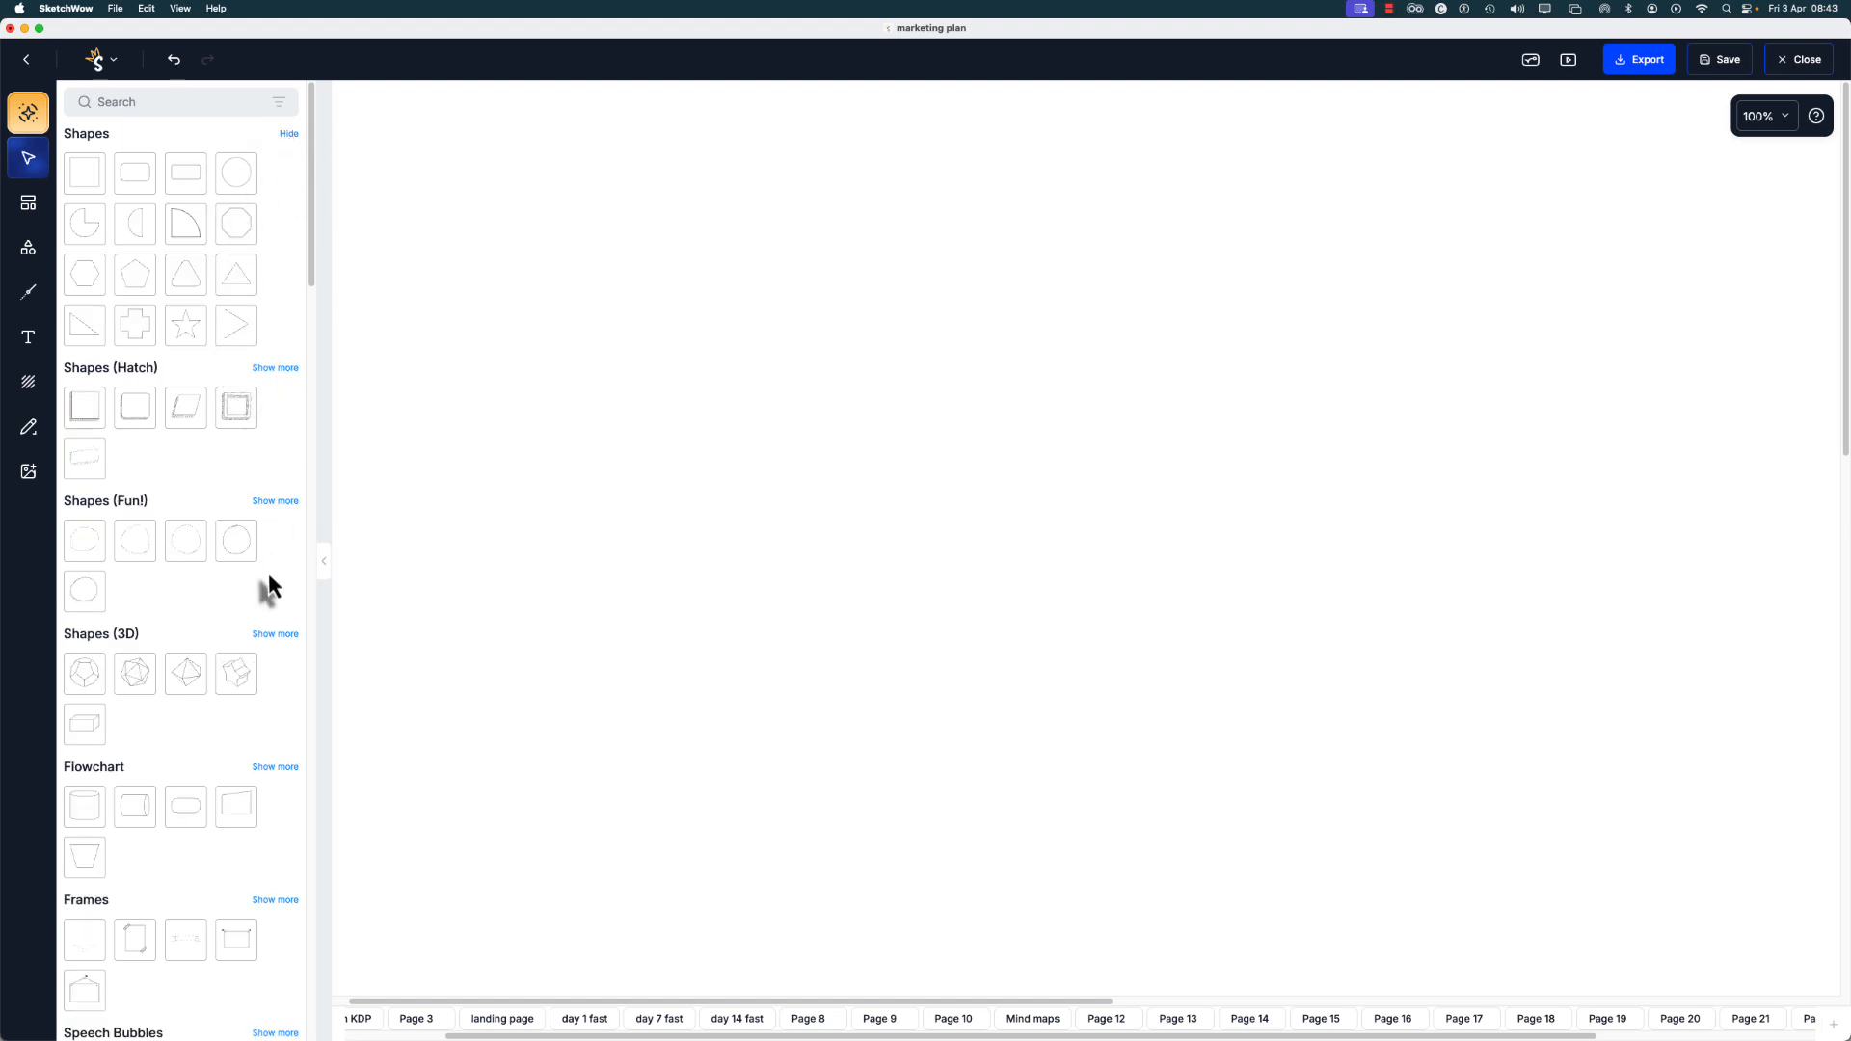
pyautogui.scroll(-3, 268, 591)
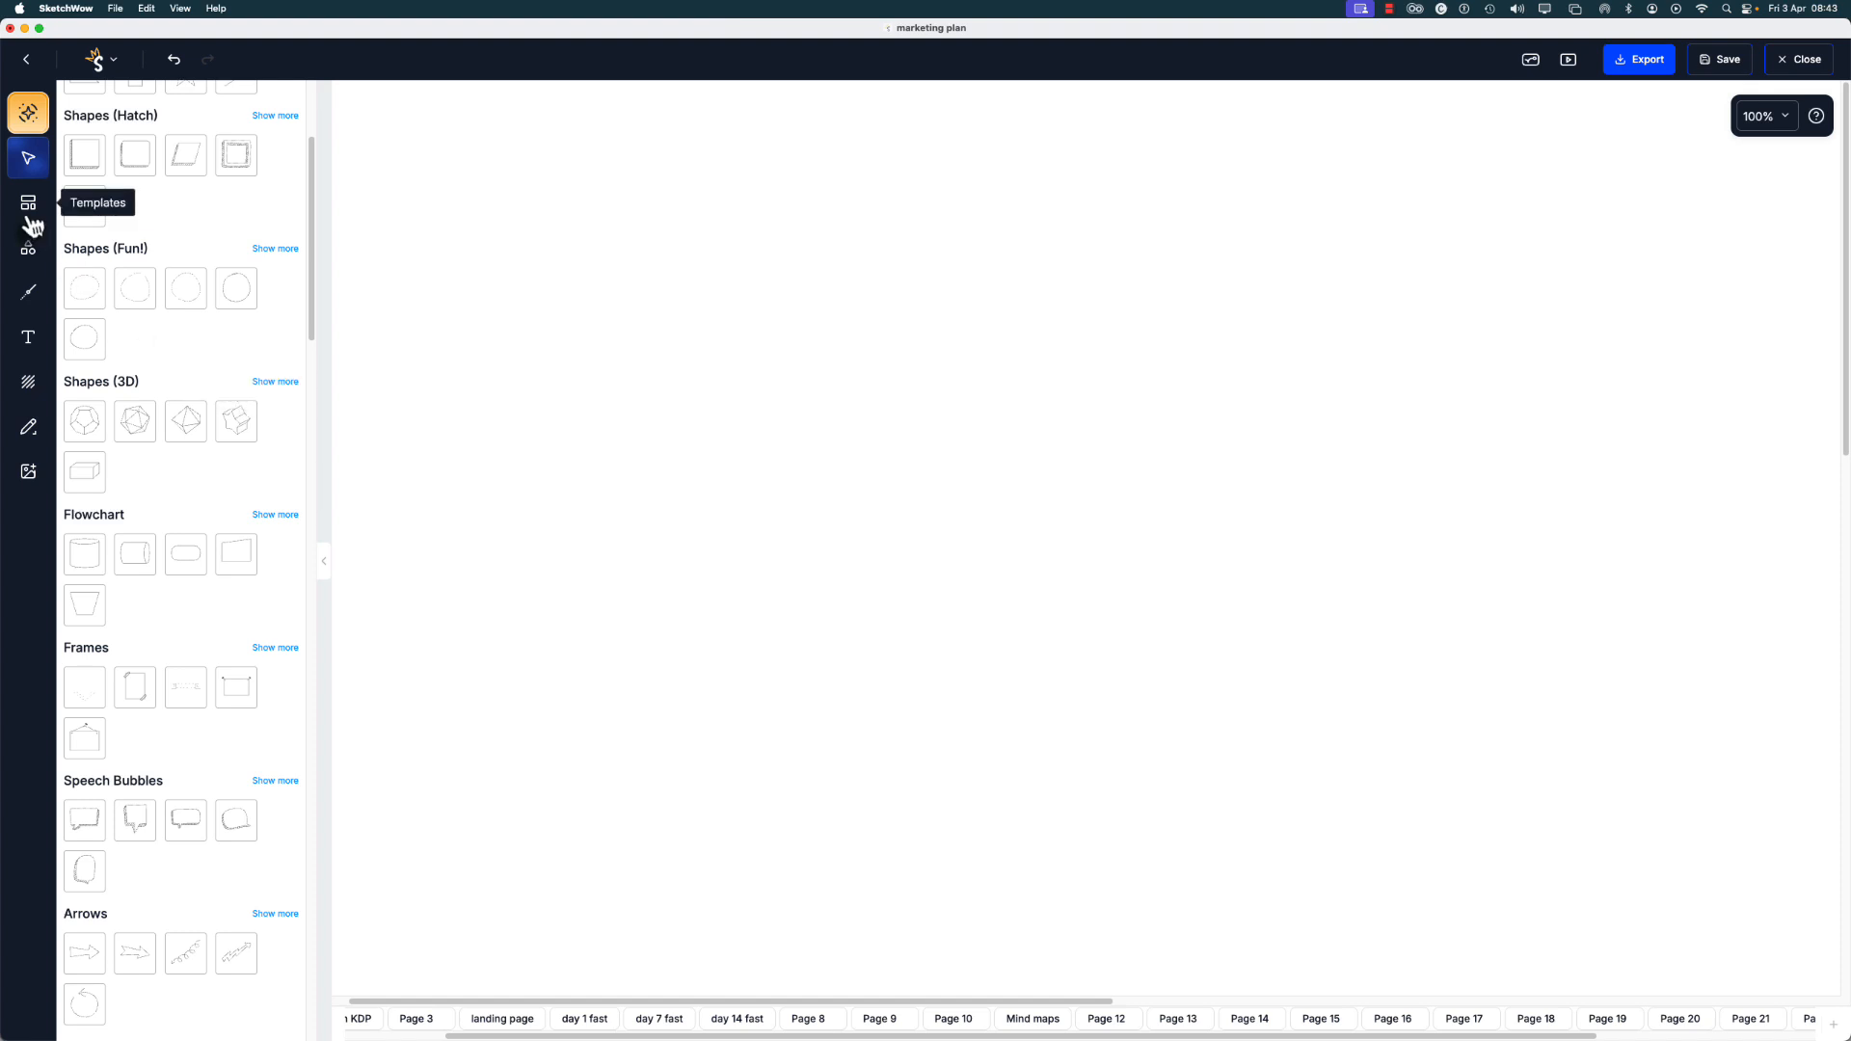
pyautogui.click(30, 253)
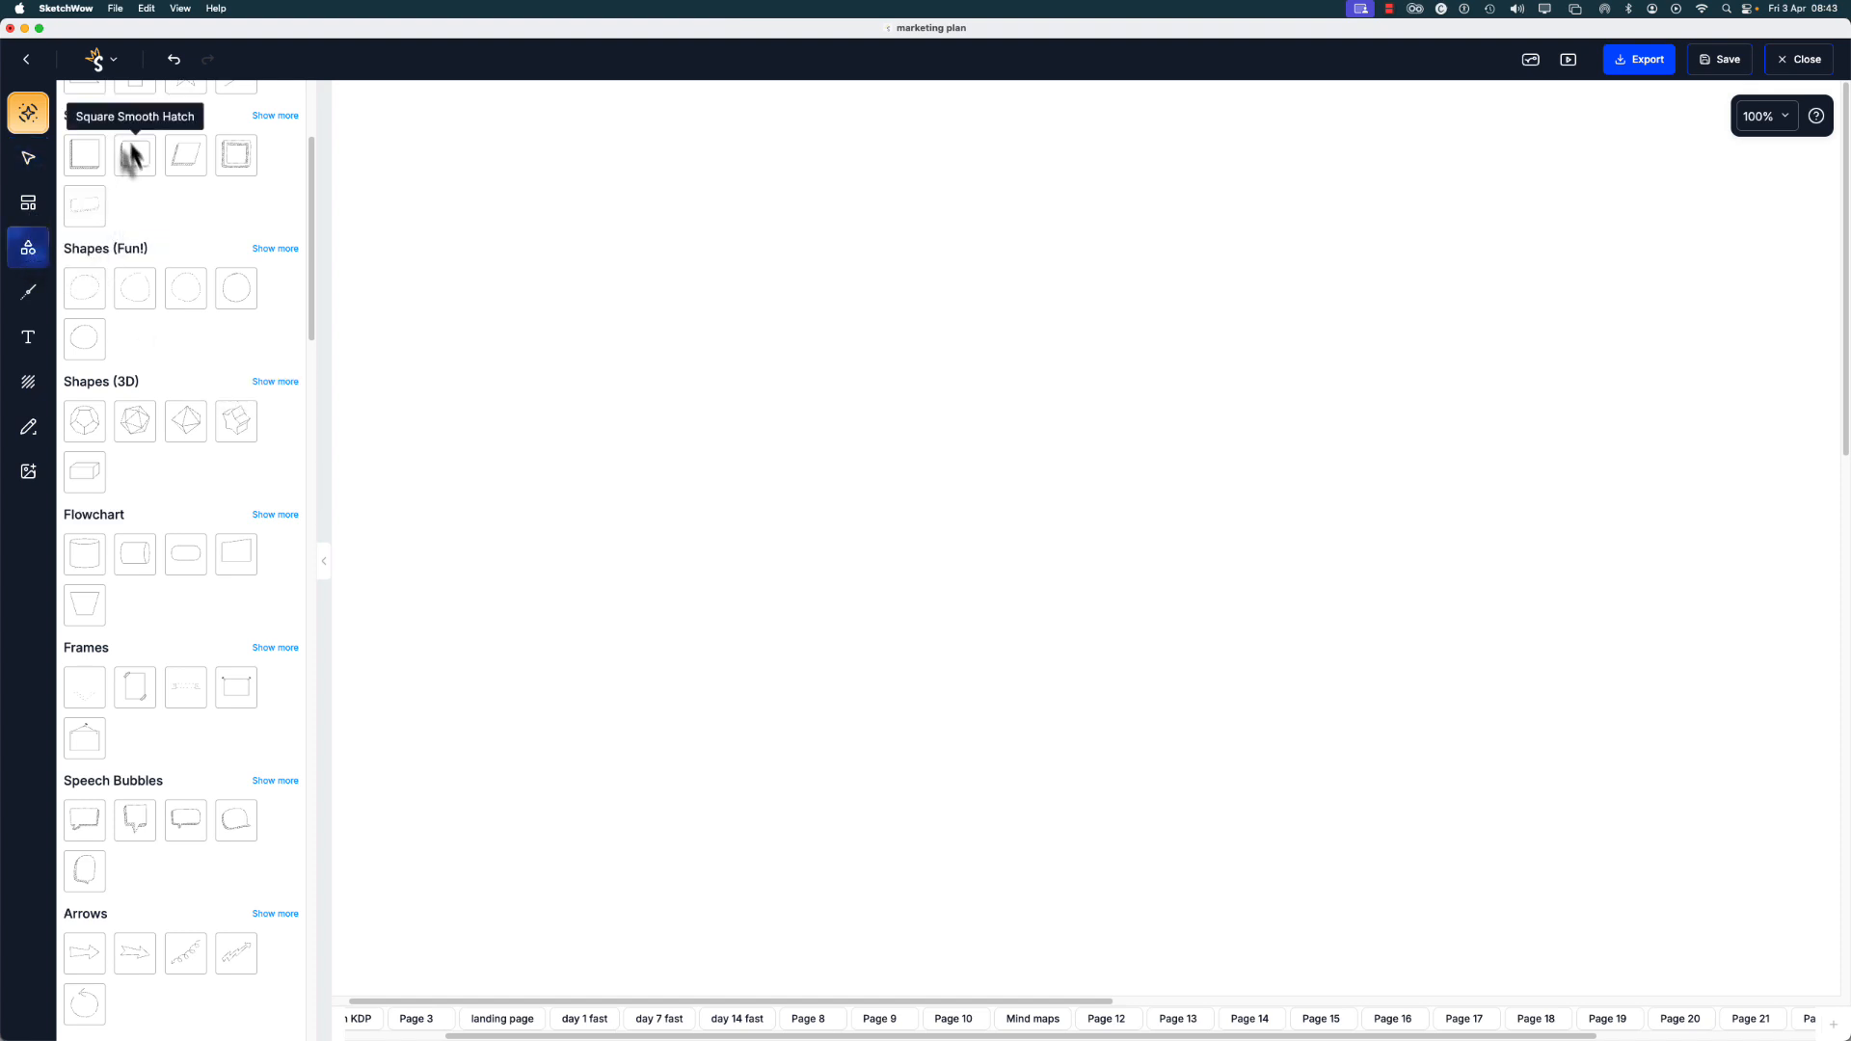
pyautogui.scroll(2, 241, 404)
pyautogui.scroll(1, 271, 458)
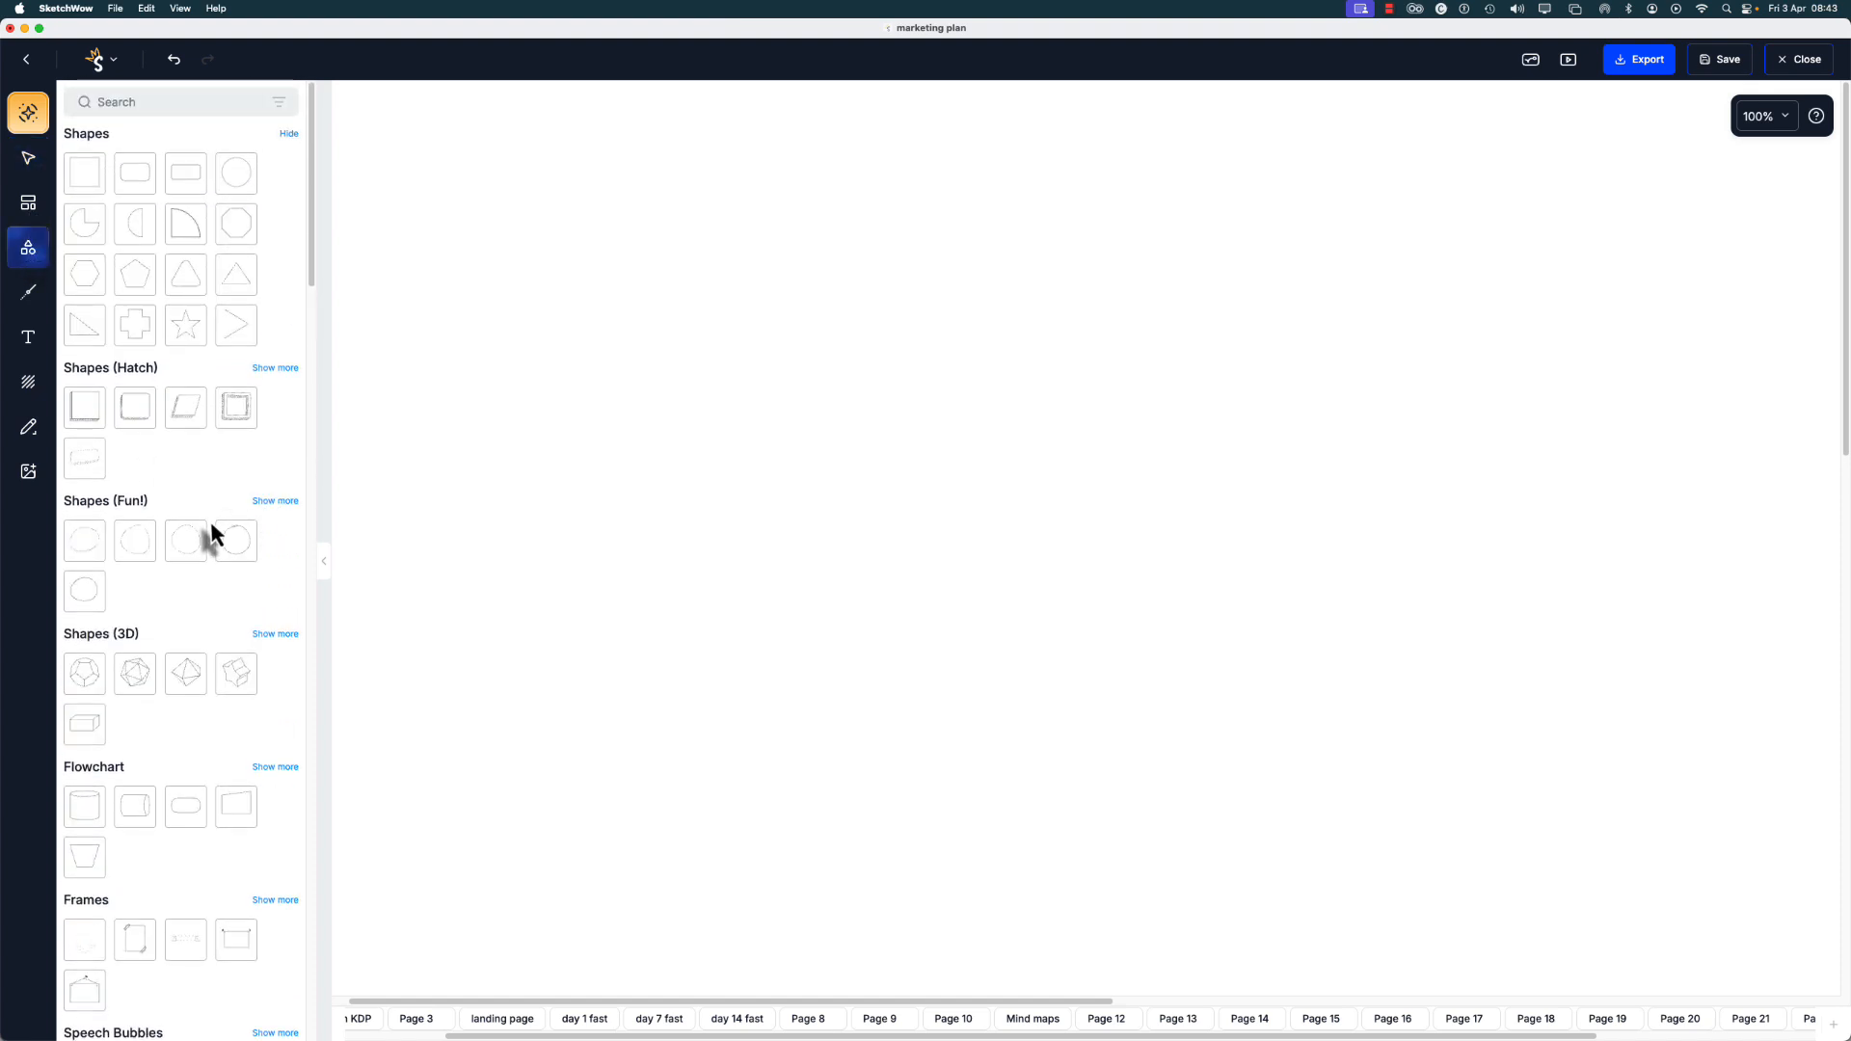
pyautogui.click(117, 108)
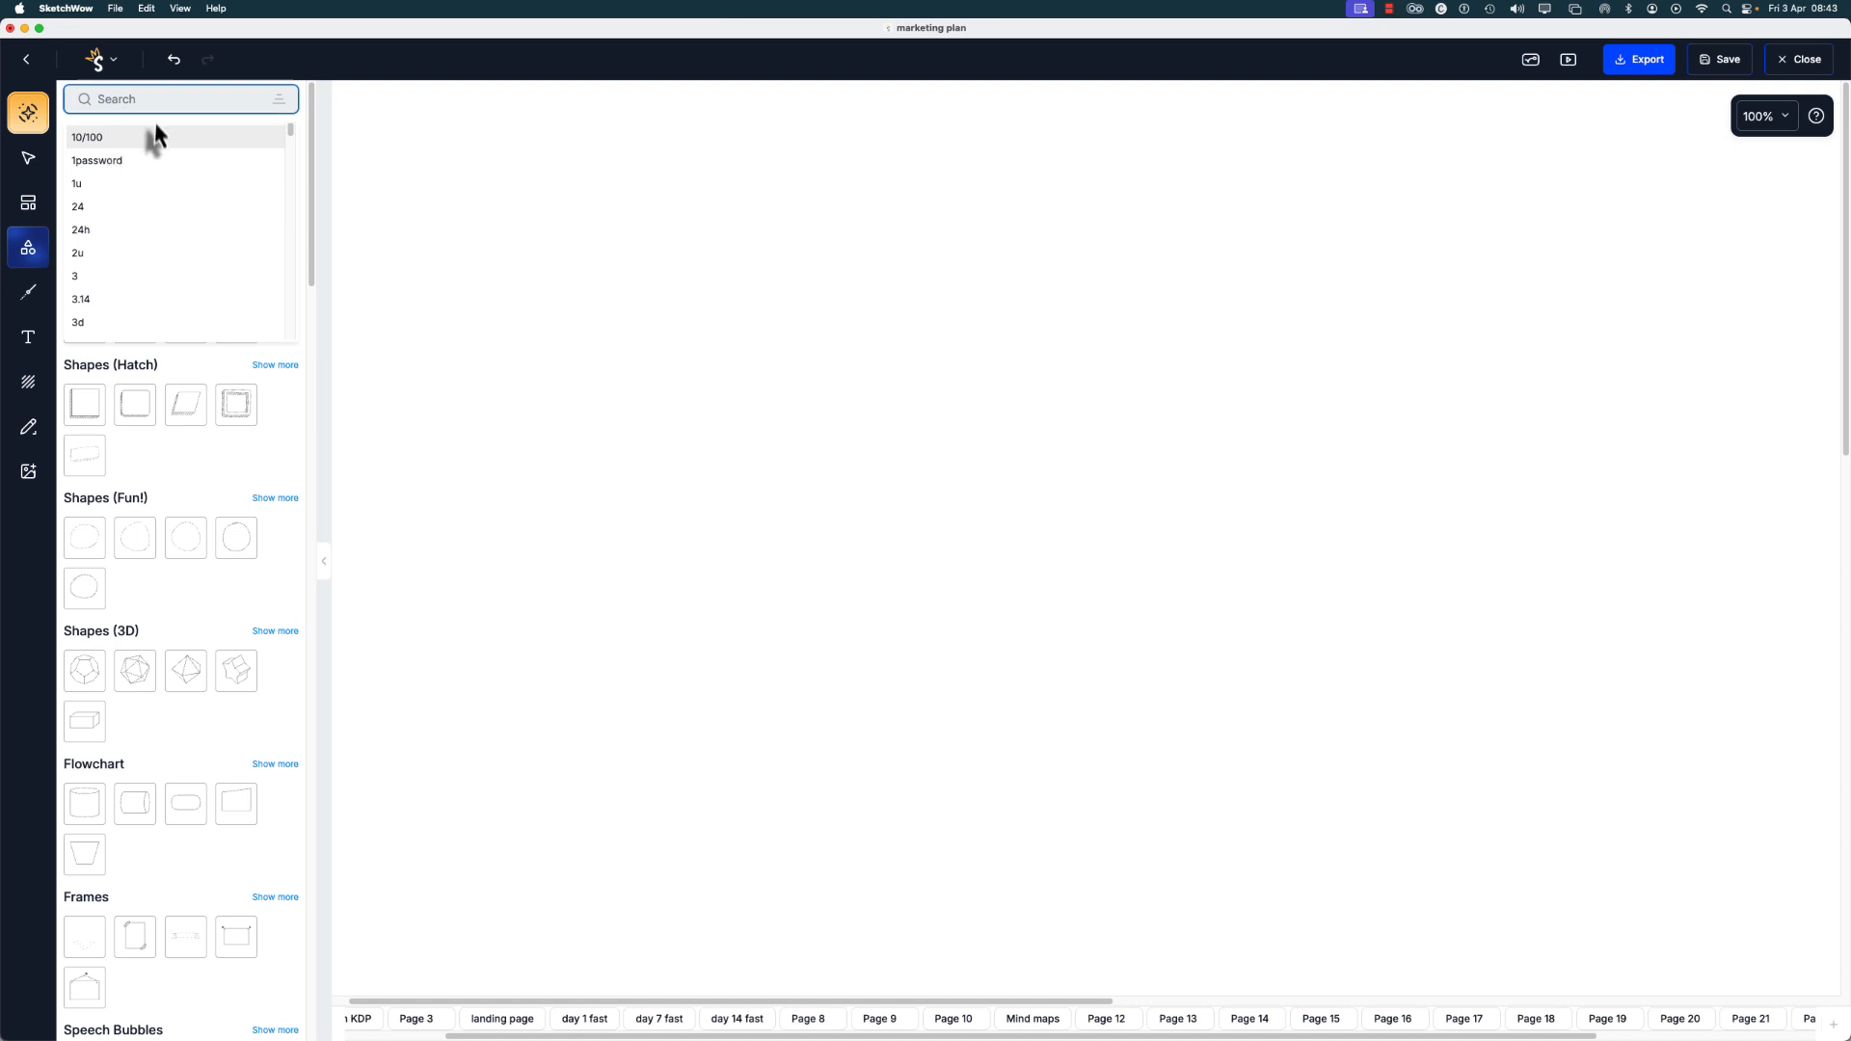
pyautogui.click(44, 382)
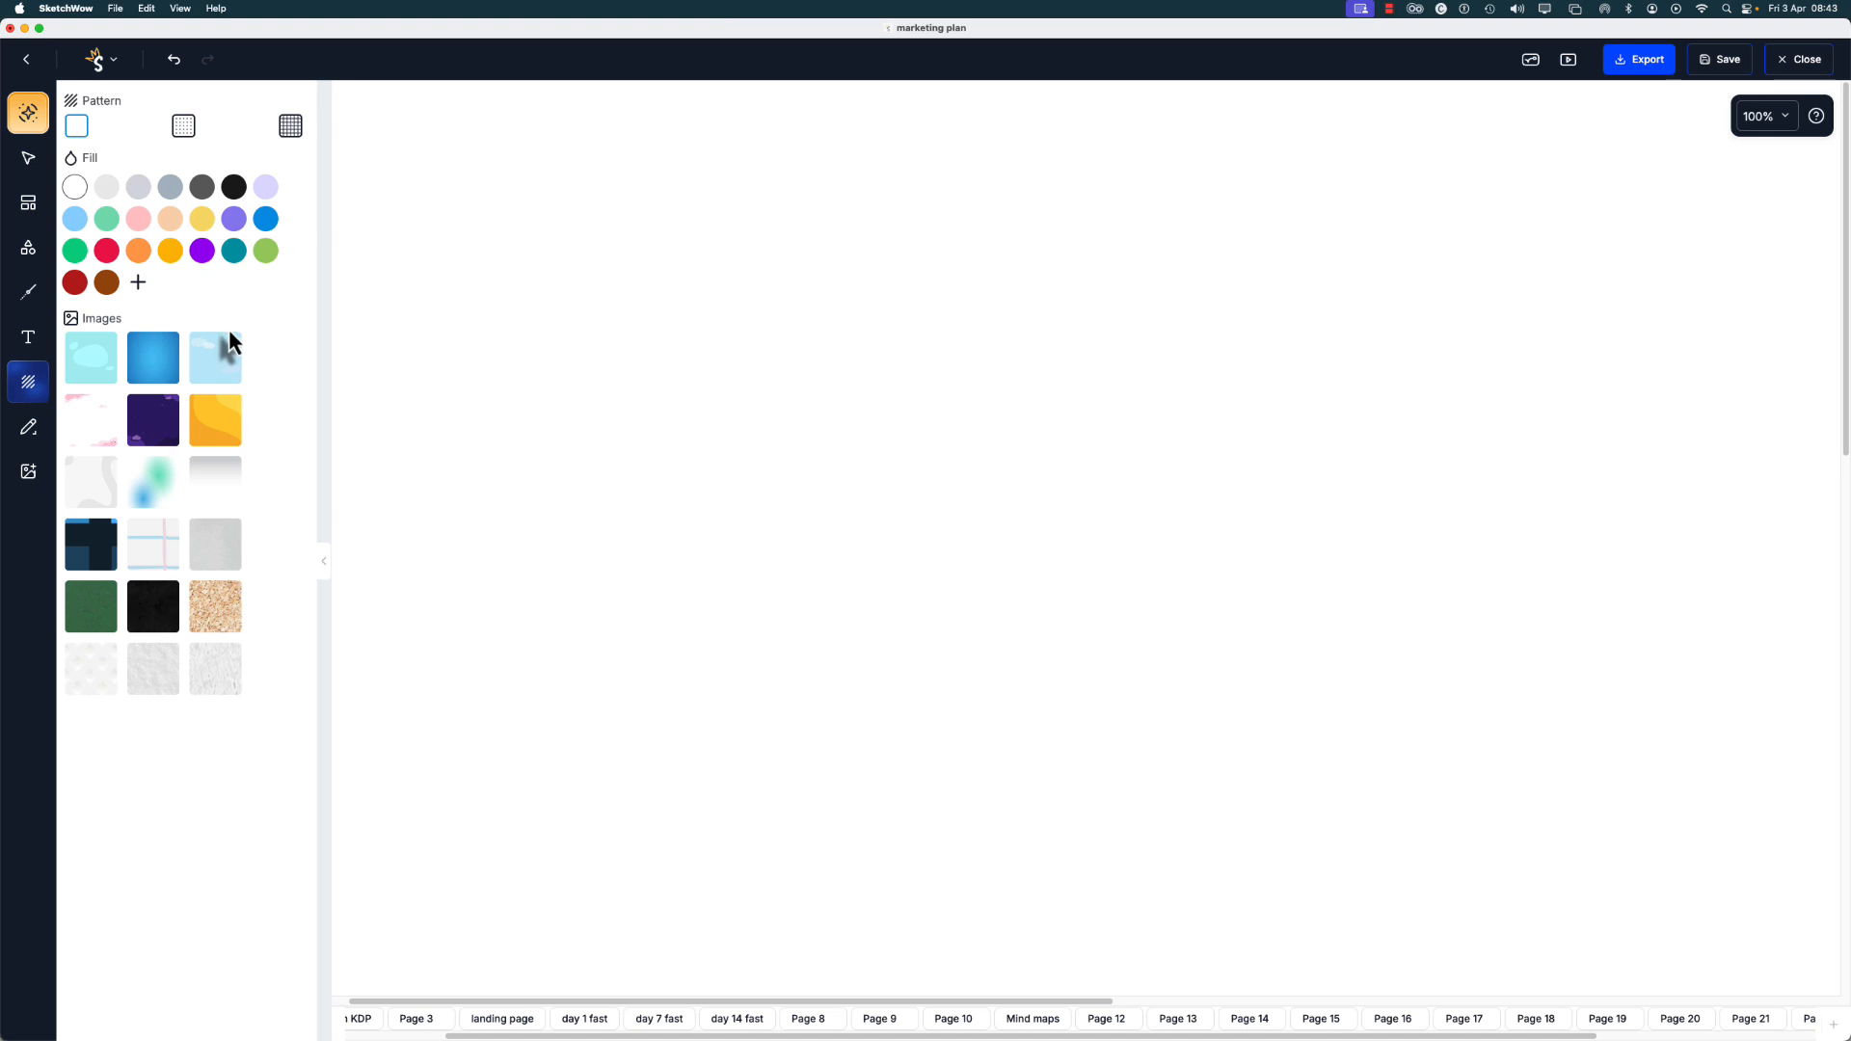
# - Draw a freehand wave-shaped curve across the page with the Pencil tool
pyautogui.moveTo(46, 457)
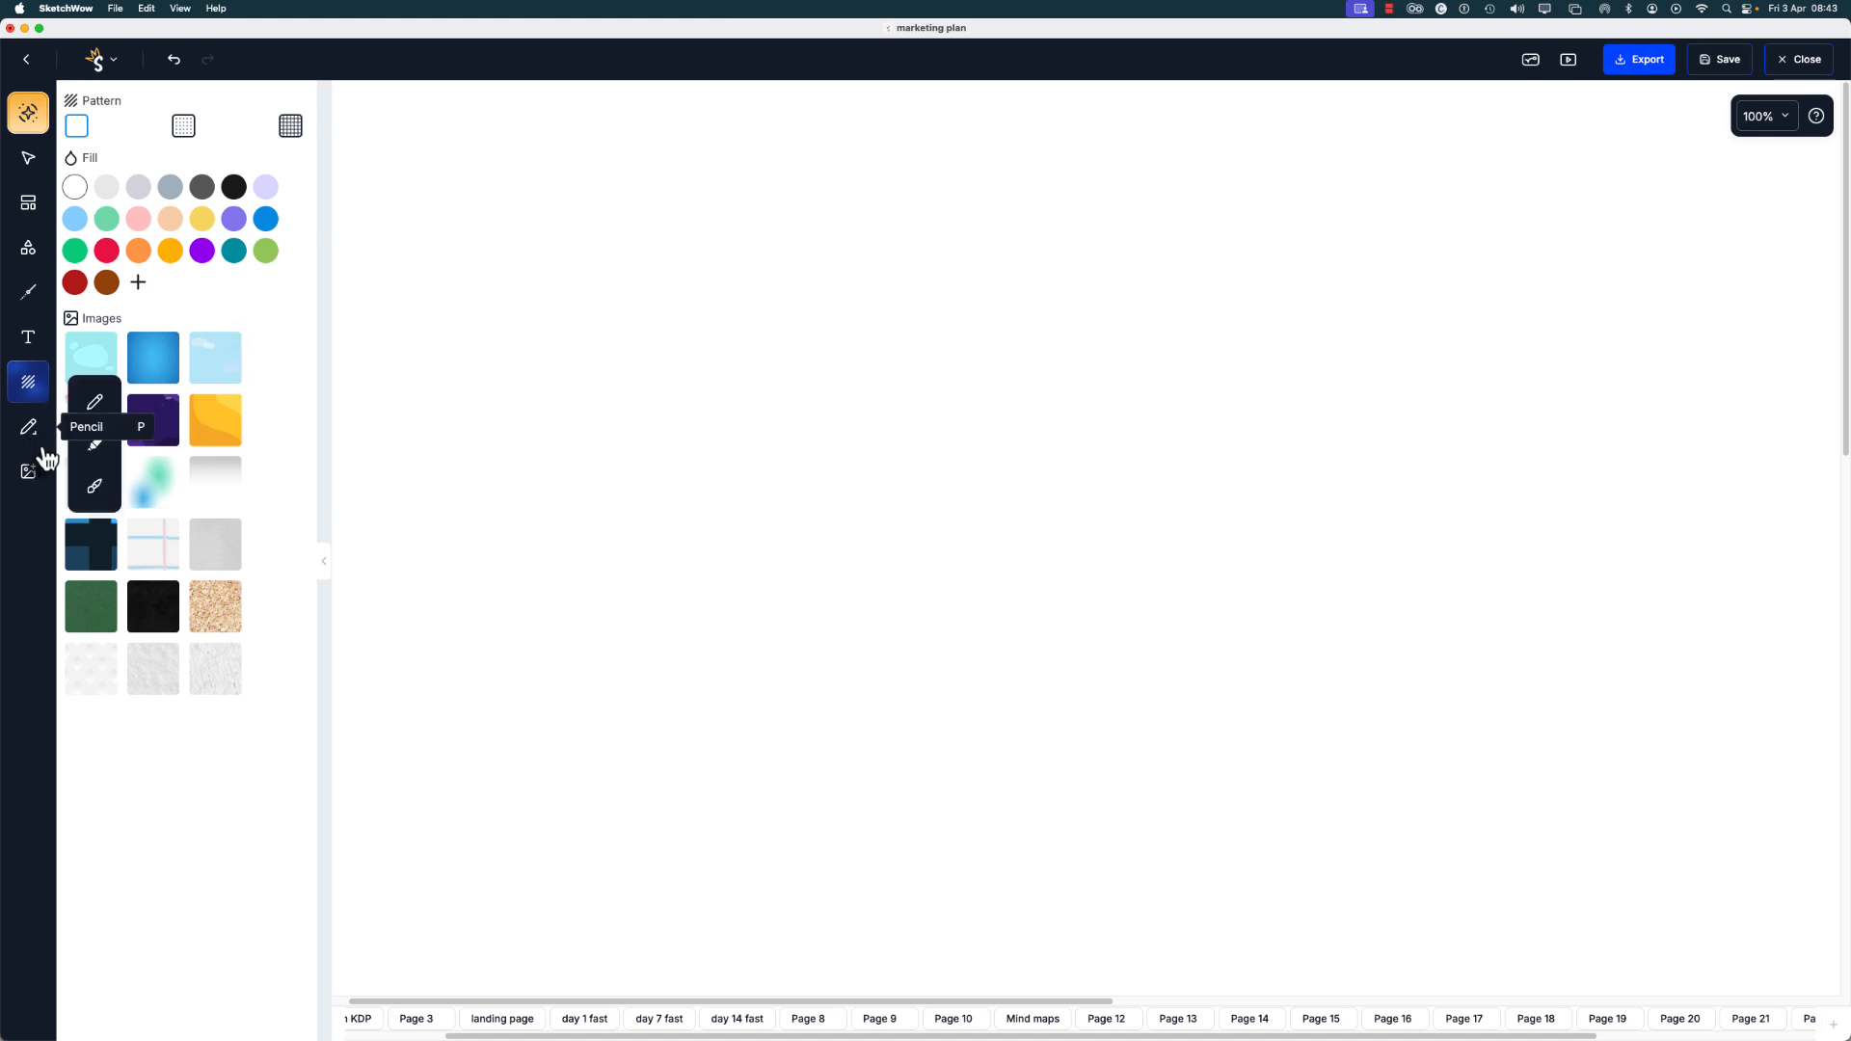
pyautogui.click(94, 401)
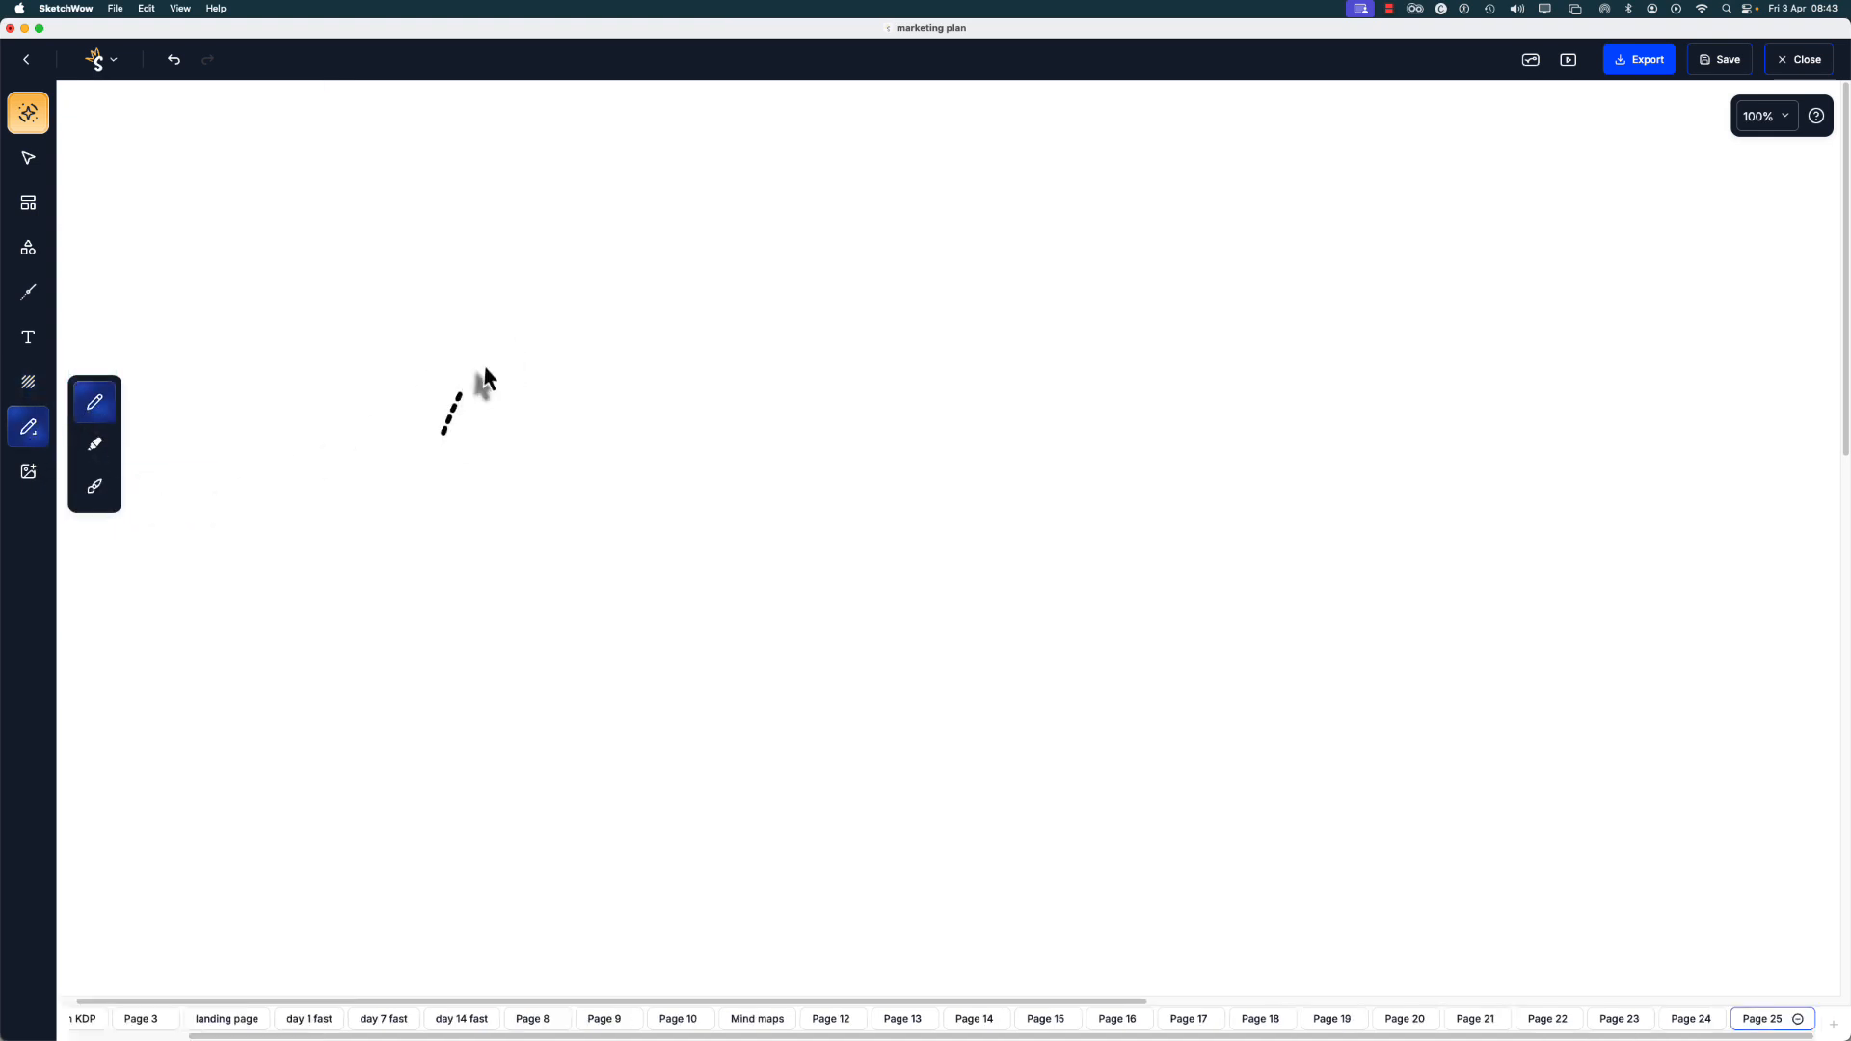
pyautogui.moveTo(485, 371)
pyautogui.mouseDown()
pyautogui.moveTo(581, 306)
pyautogui.moveTo(743, 321)
pyautogui.moveTo(891, 492)
pyautogui.moveTo(1054, 526)
pyautogui.mouseUp()
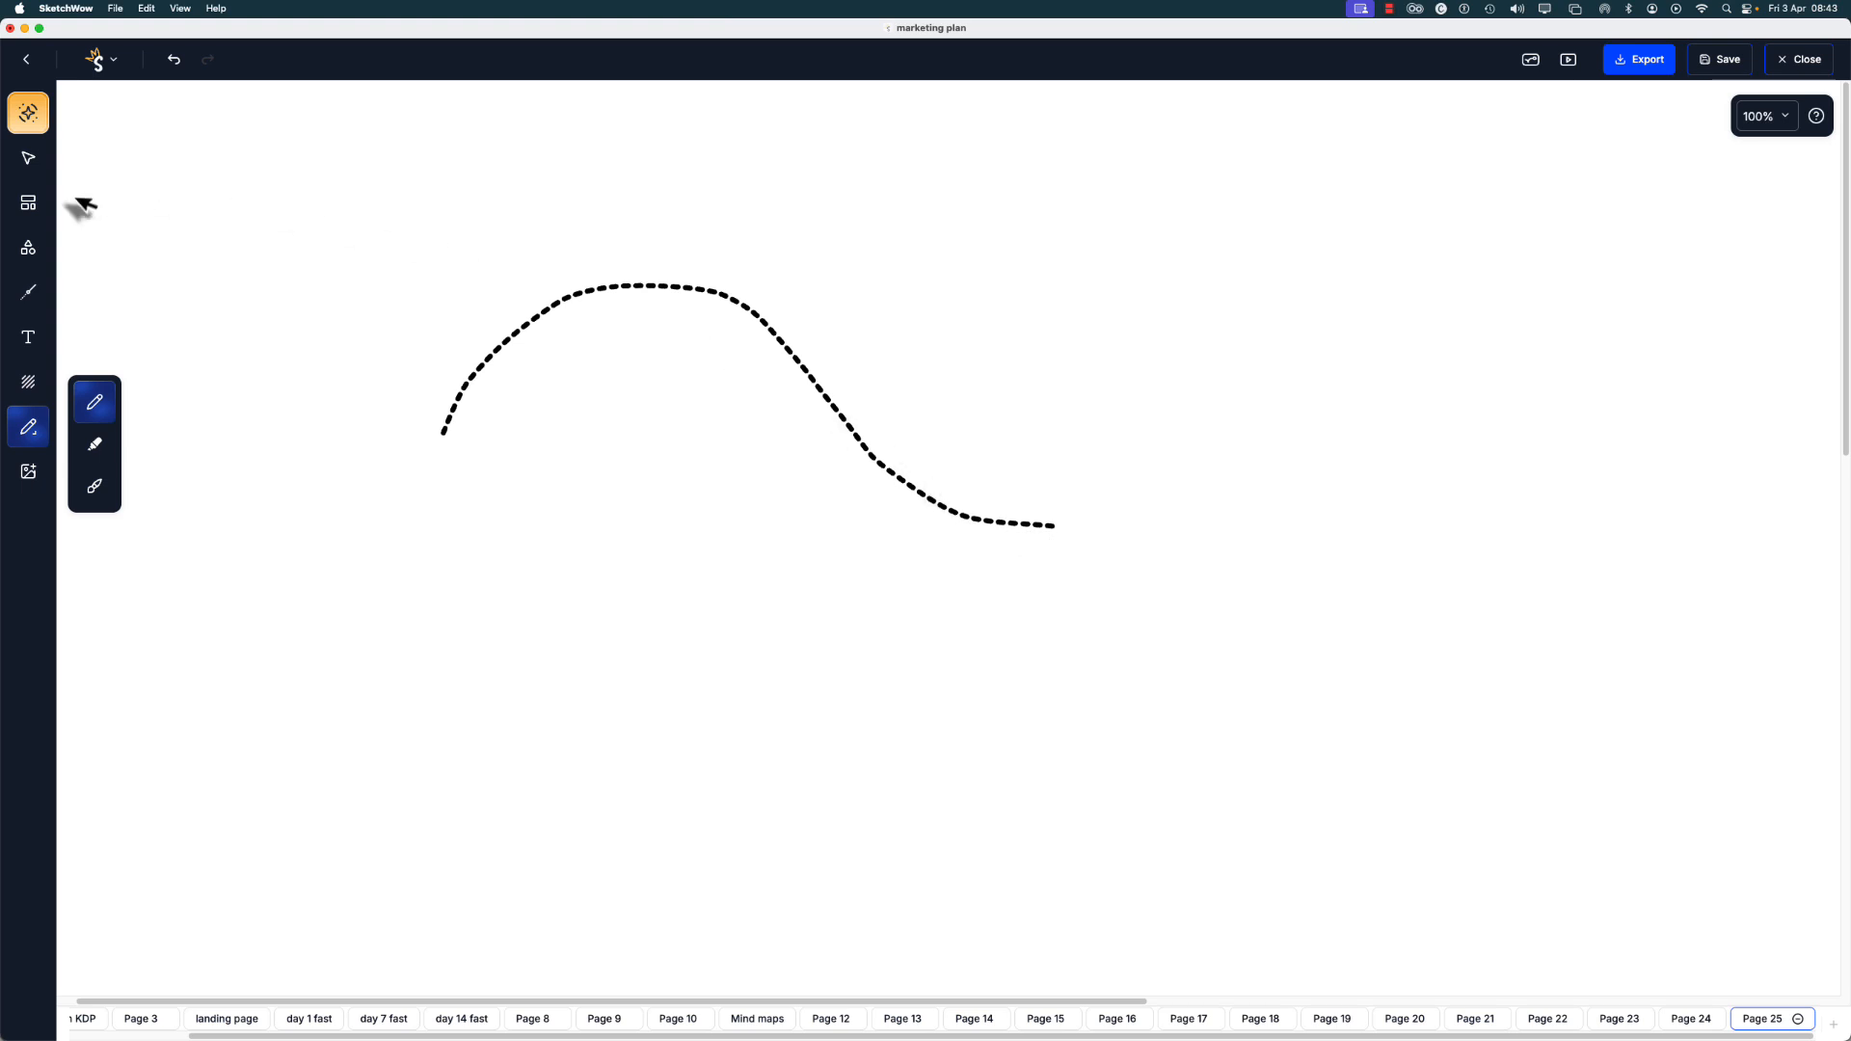
# - Style the pencil curve with the middle dashed stroke style, width 6 and a light peach colour
pyautogui.click(28, 157)
pyautogui.click(837, 311)
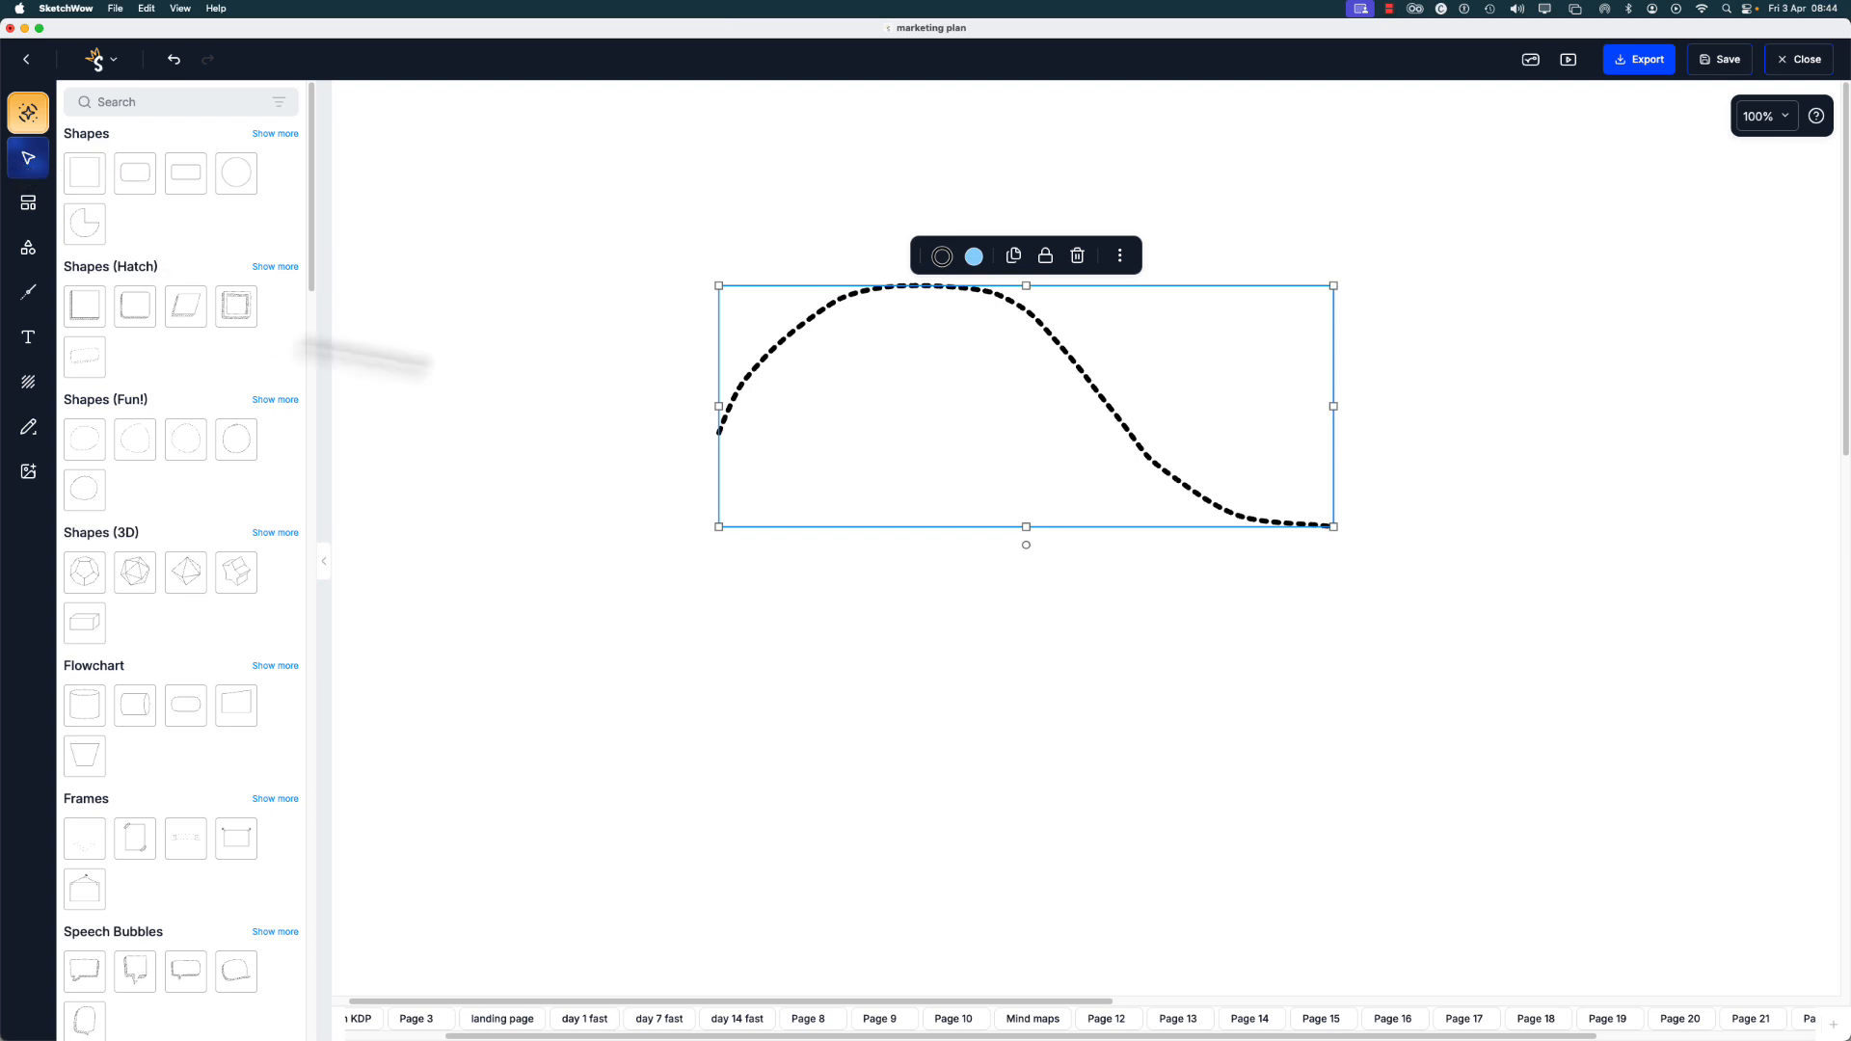
pyautogui.click(942, 257)
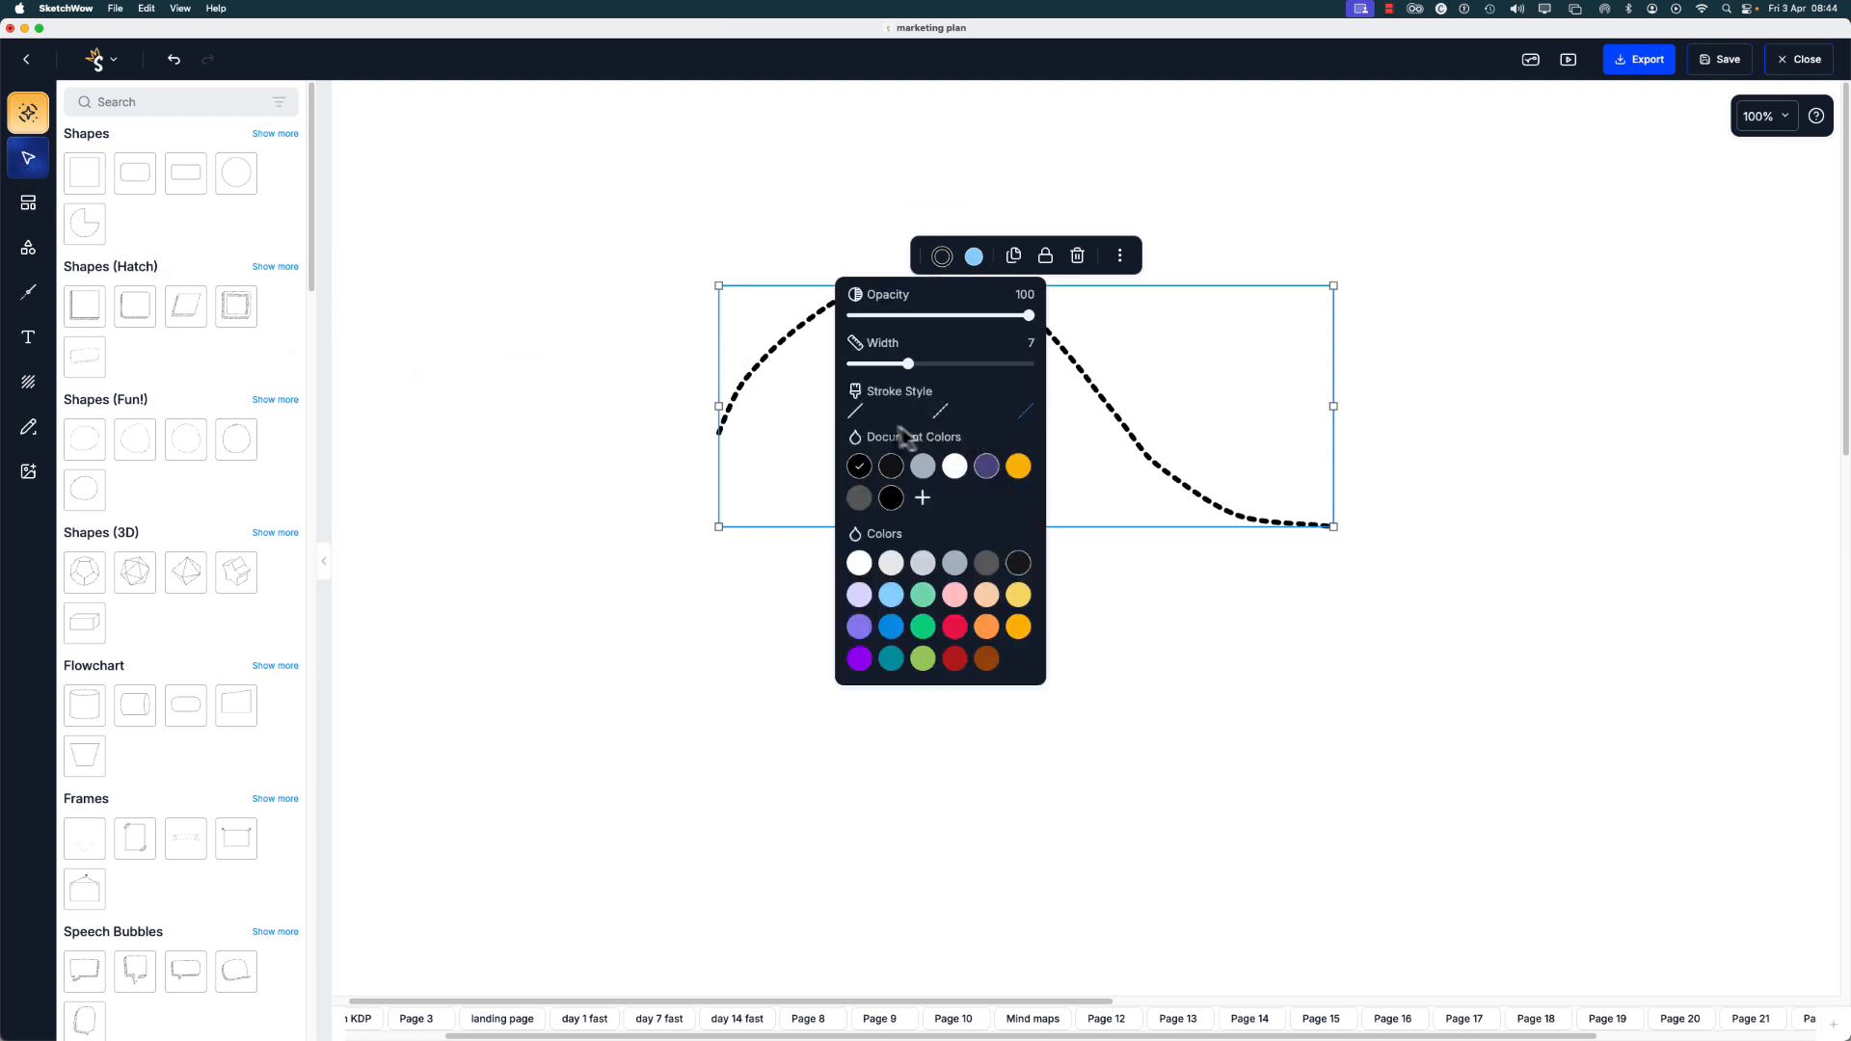
pyautogui.click(855, 412)
pyautogui.click(941, 411)
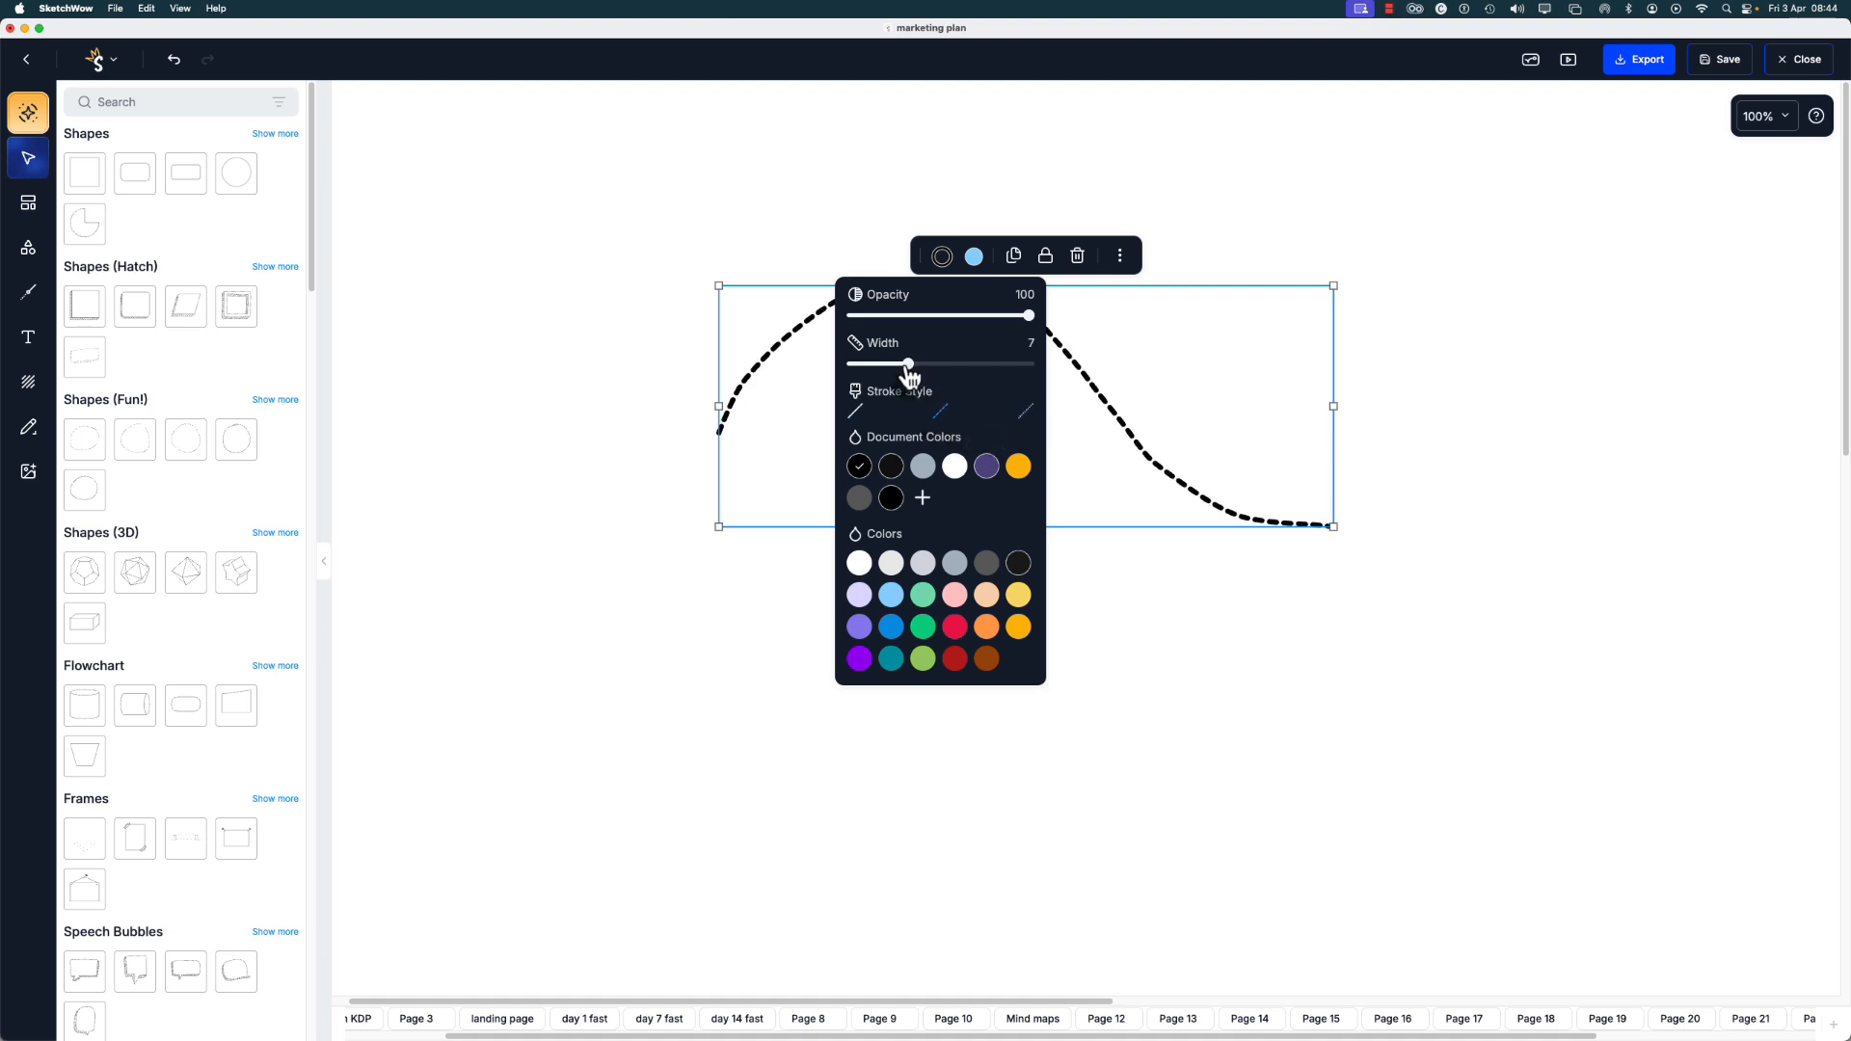
pyautogui.moveTo(908, 371)
pyautogui.mouseDown()
pyautogui.moveTo(867, 370)
pyautogui.moveTo(904, 376)
pyautogui.mouseUp()
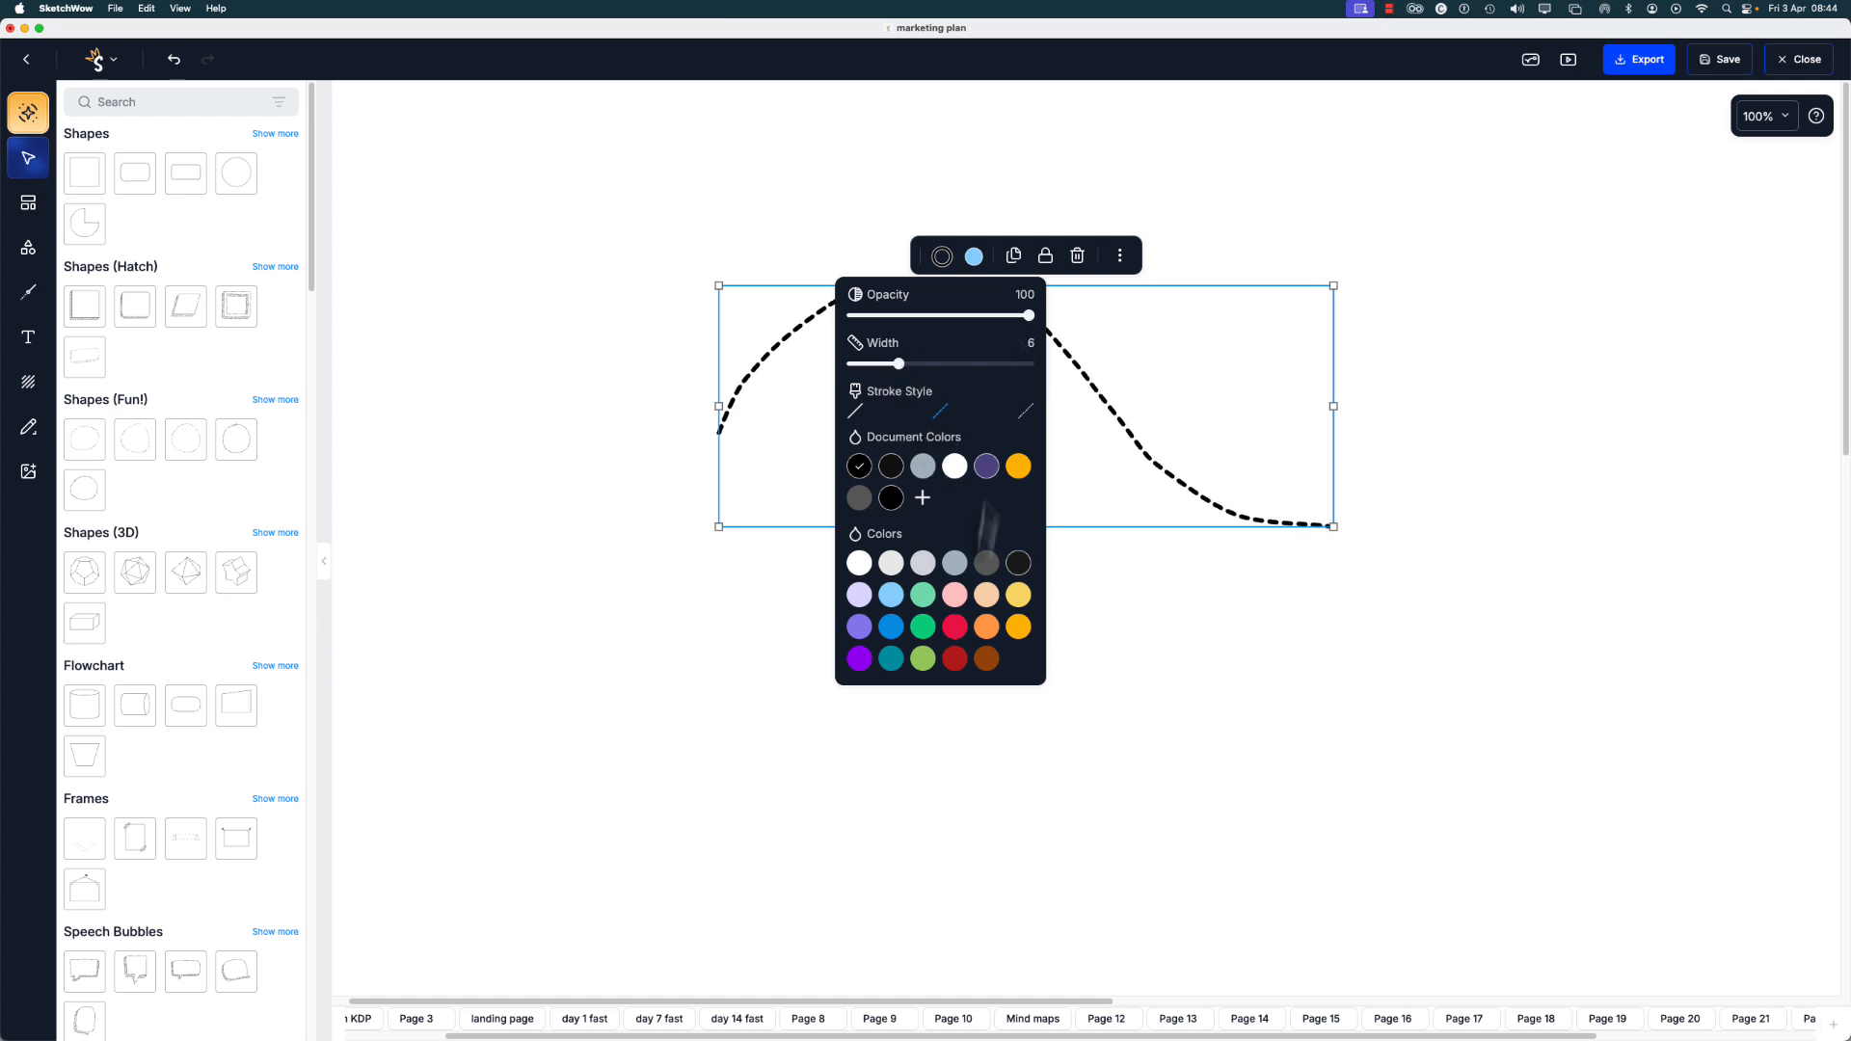
pyautogui.click(955, 567)
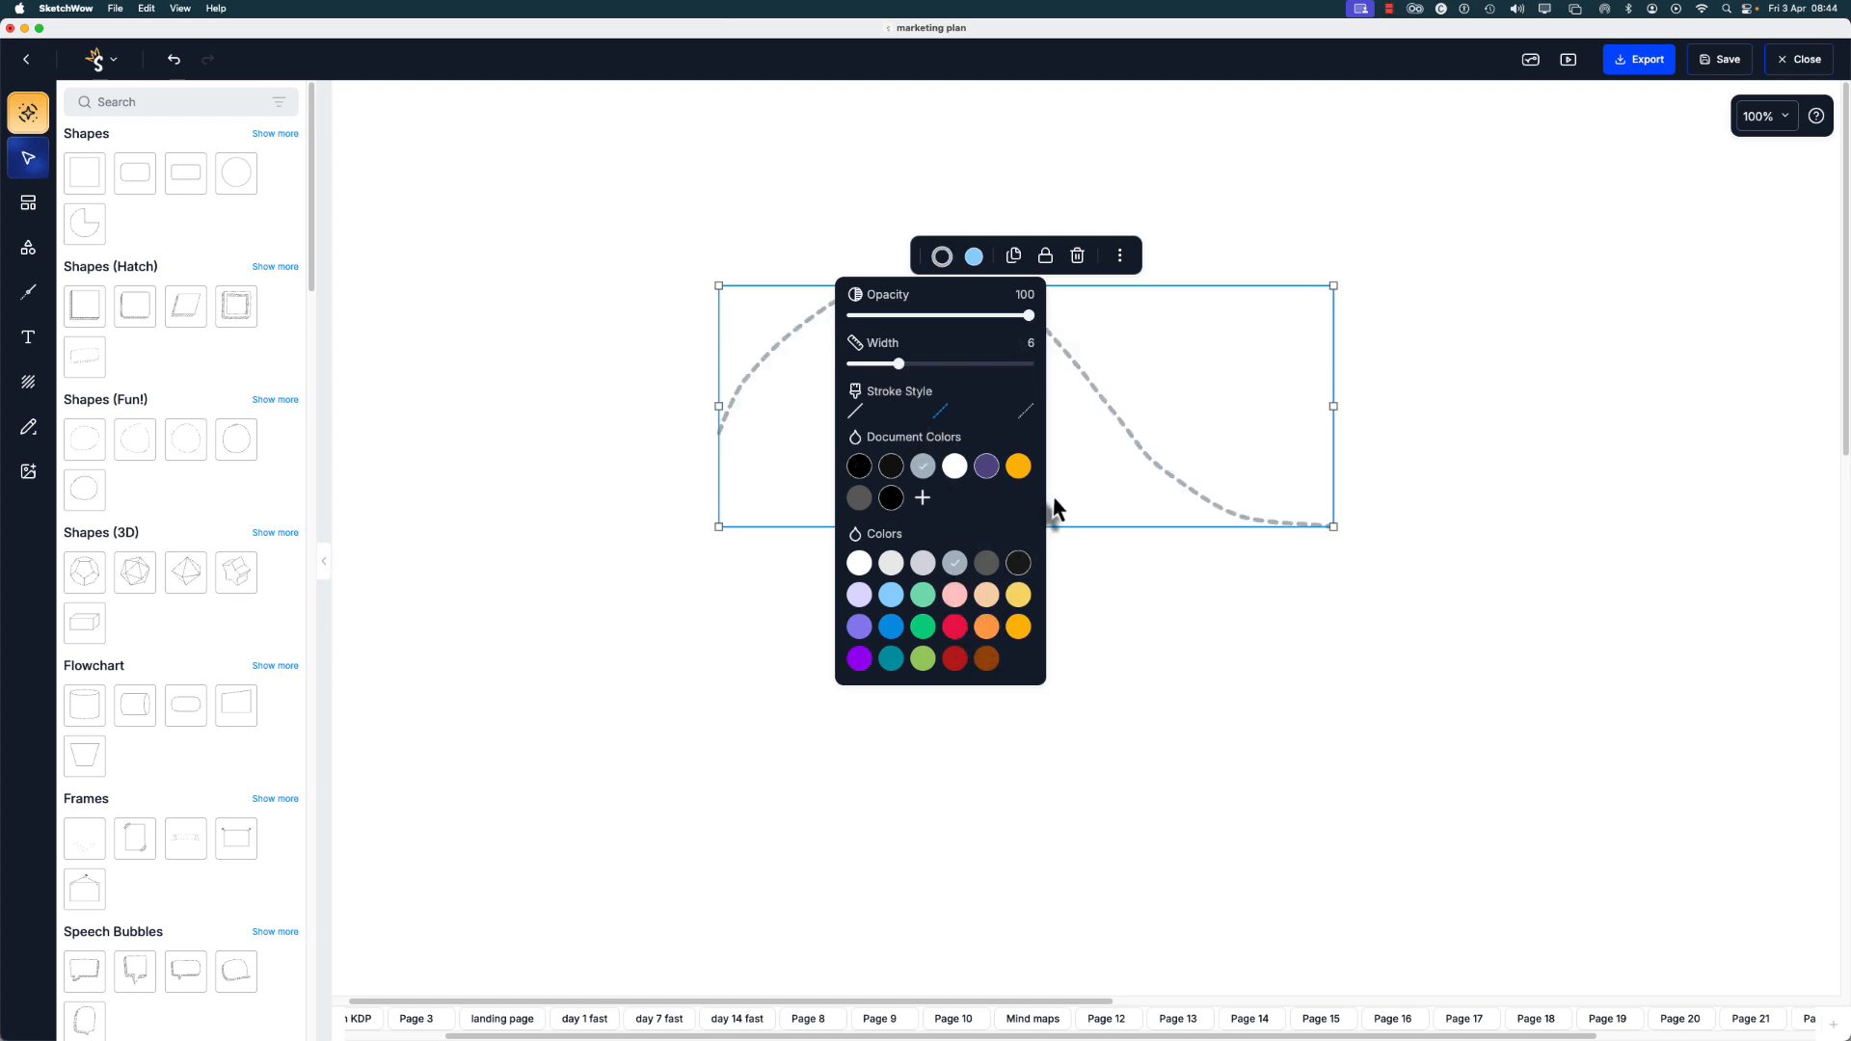
pyautogui.click(986, 595)
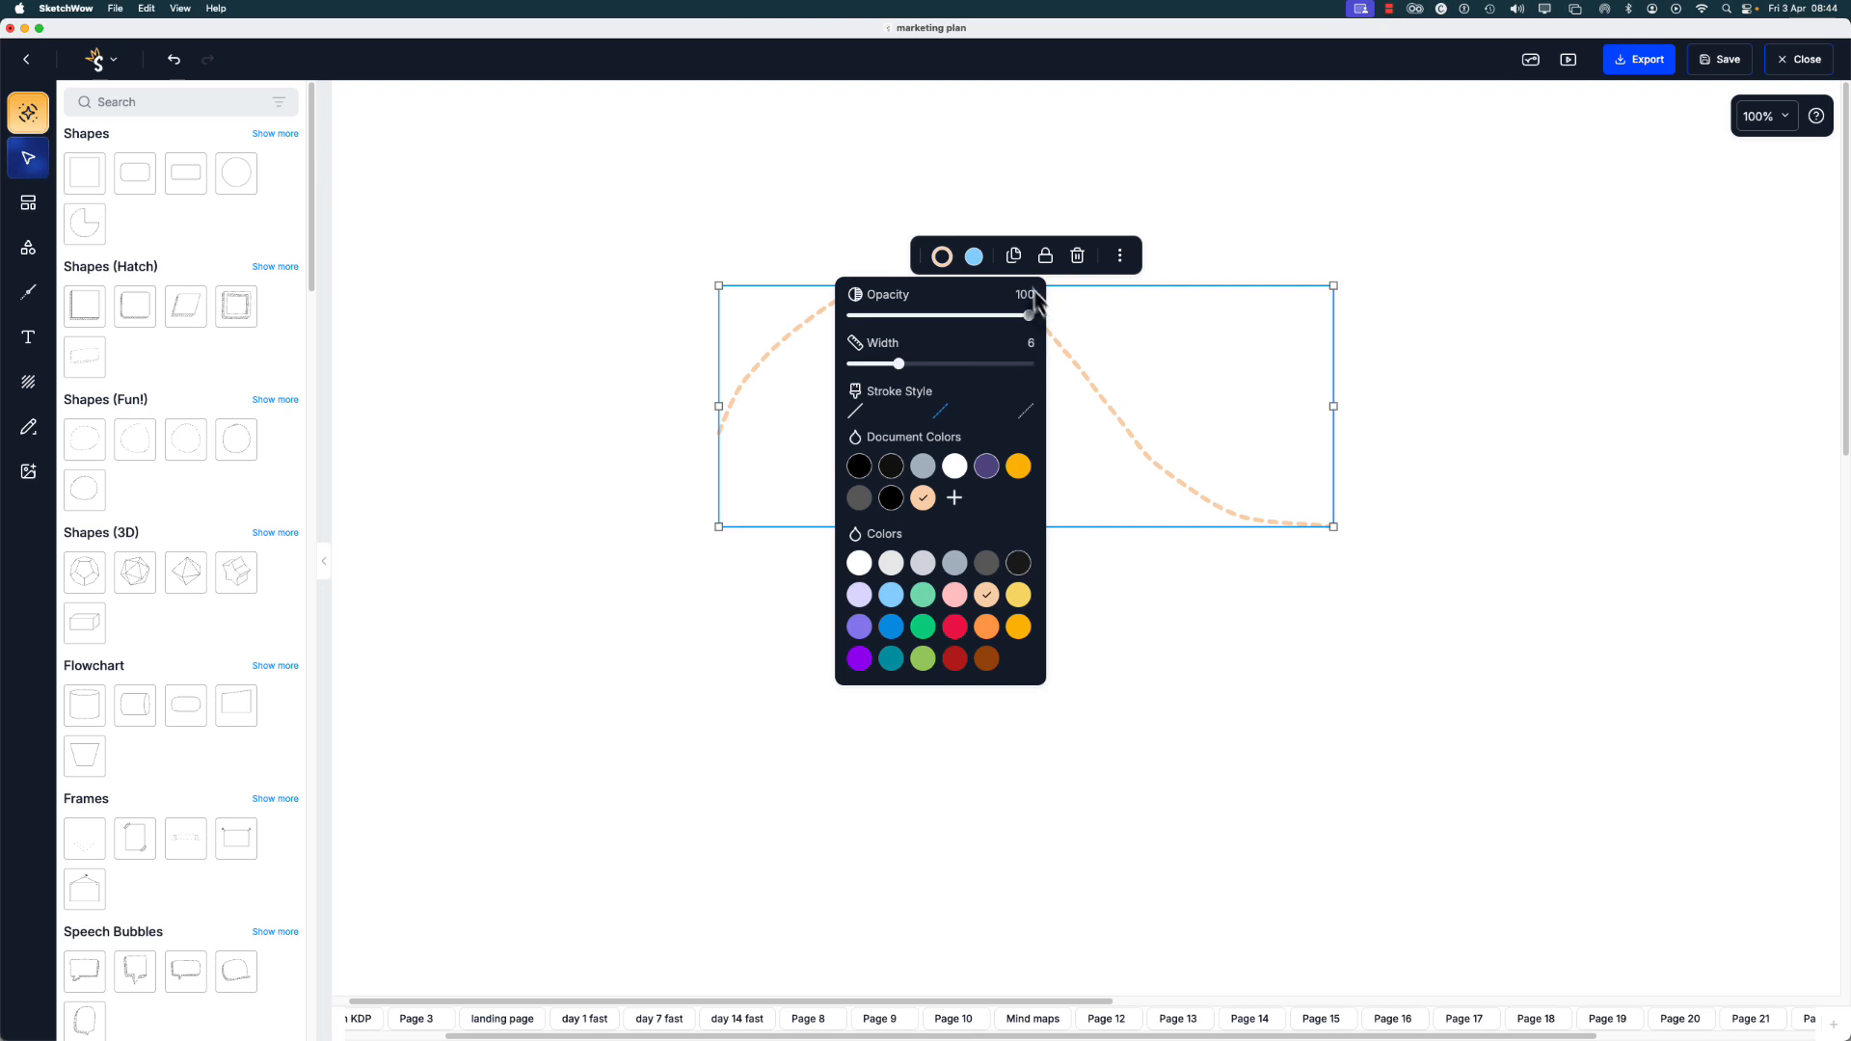
# - Review the pencil curve's additional options and delete the curve from the page
pyautogui.click(1121, 258)
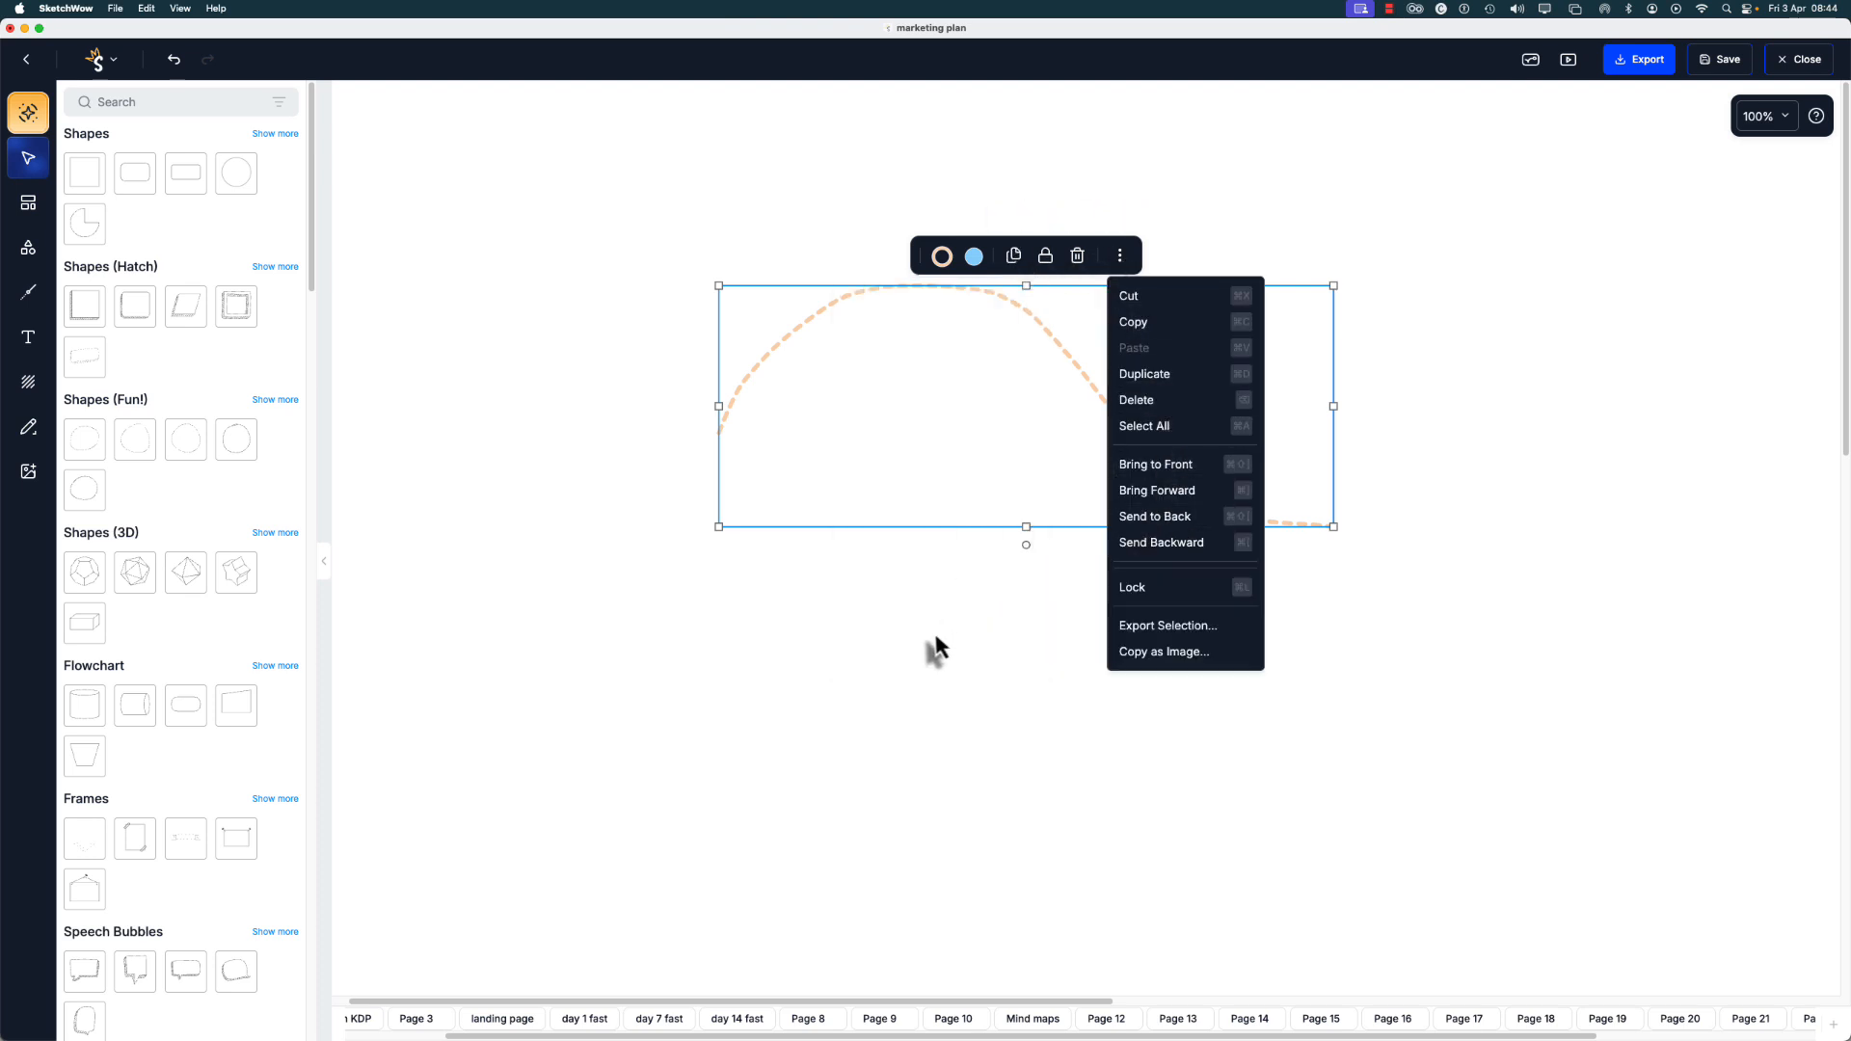
pyautogui.click(771, 622)
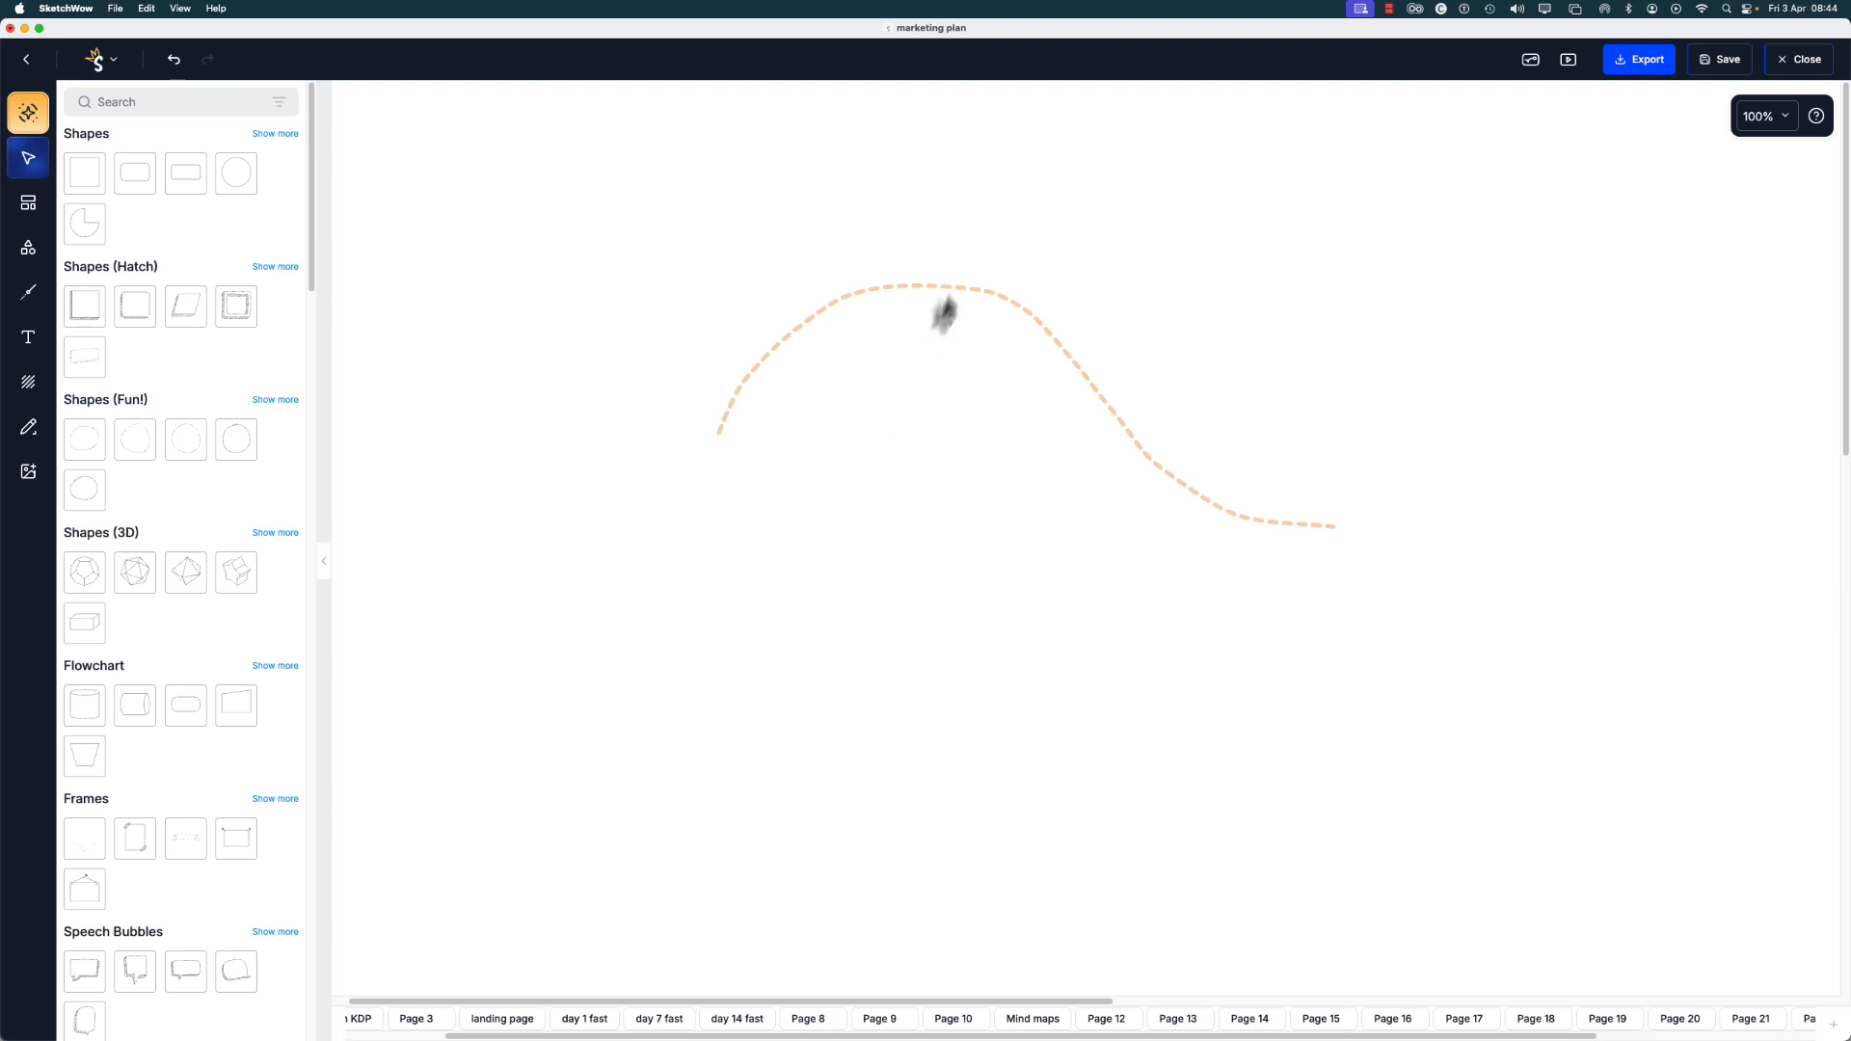
pyautogui.click(950, 300)
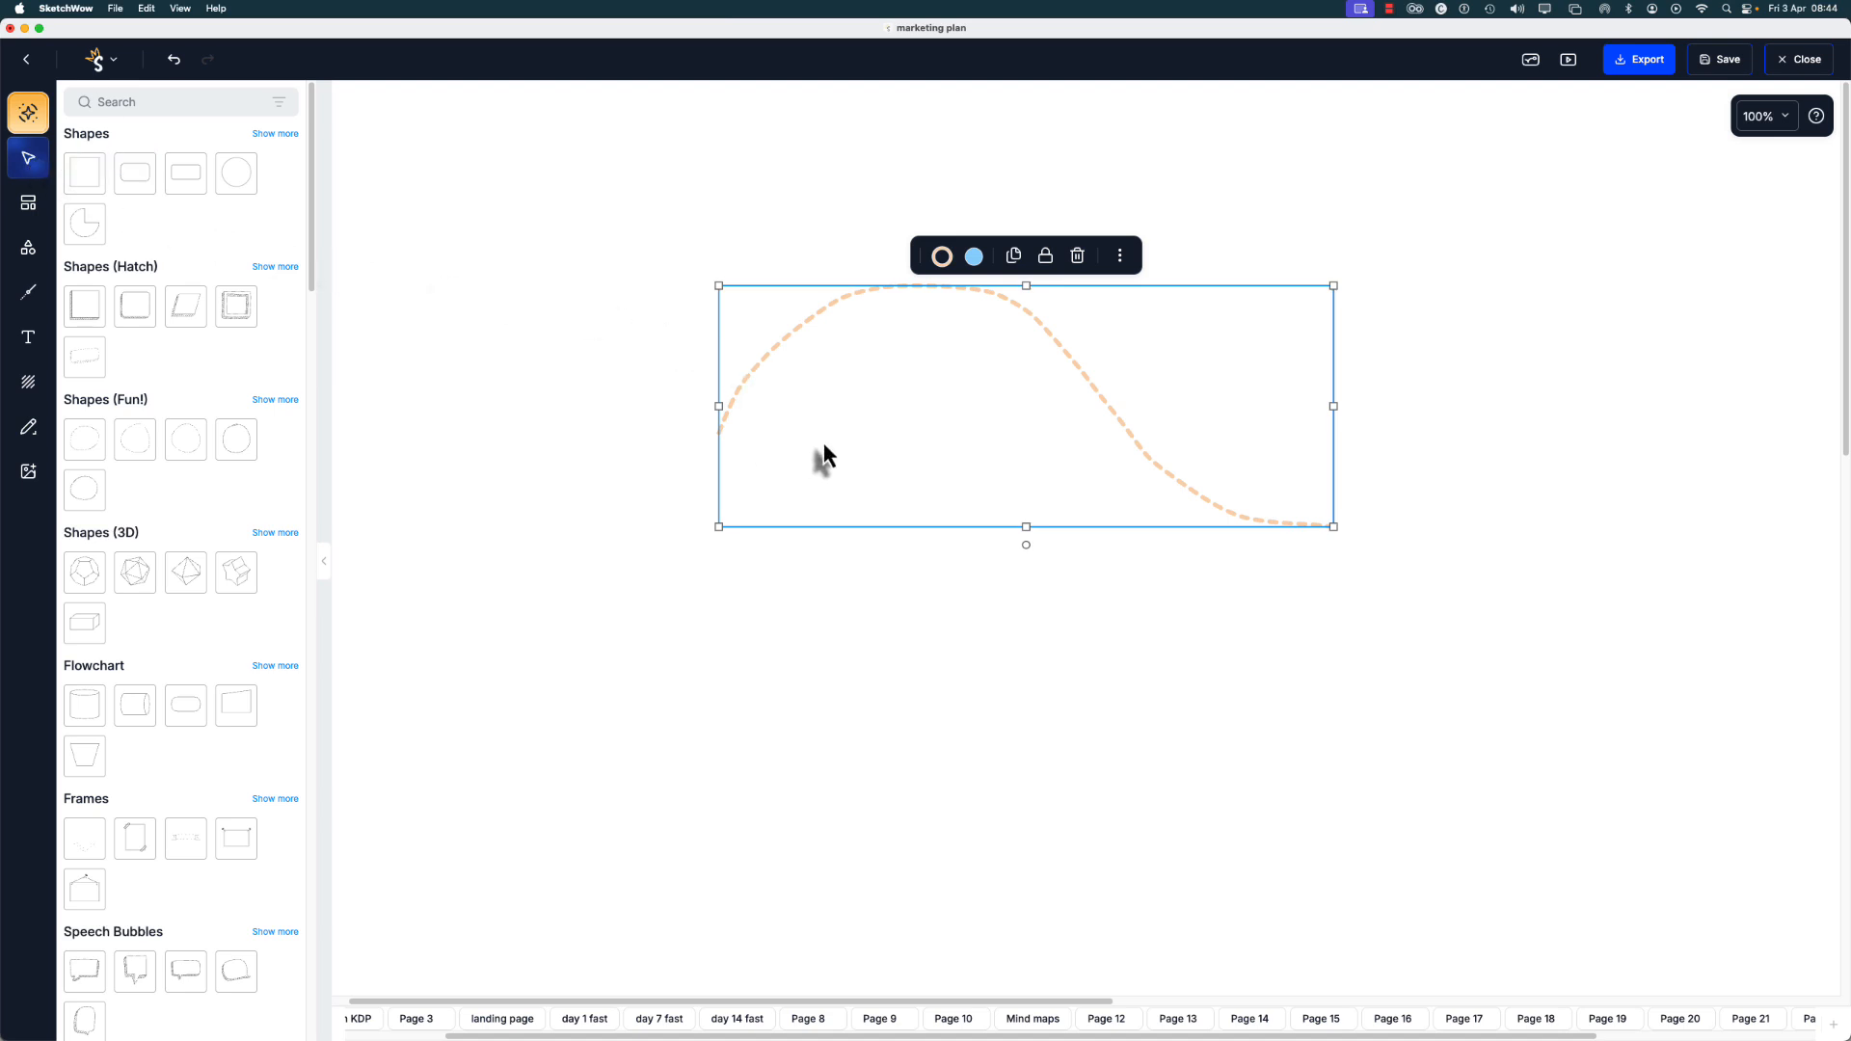
pyautogui.press('BackSpace')
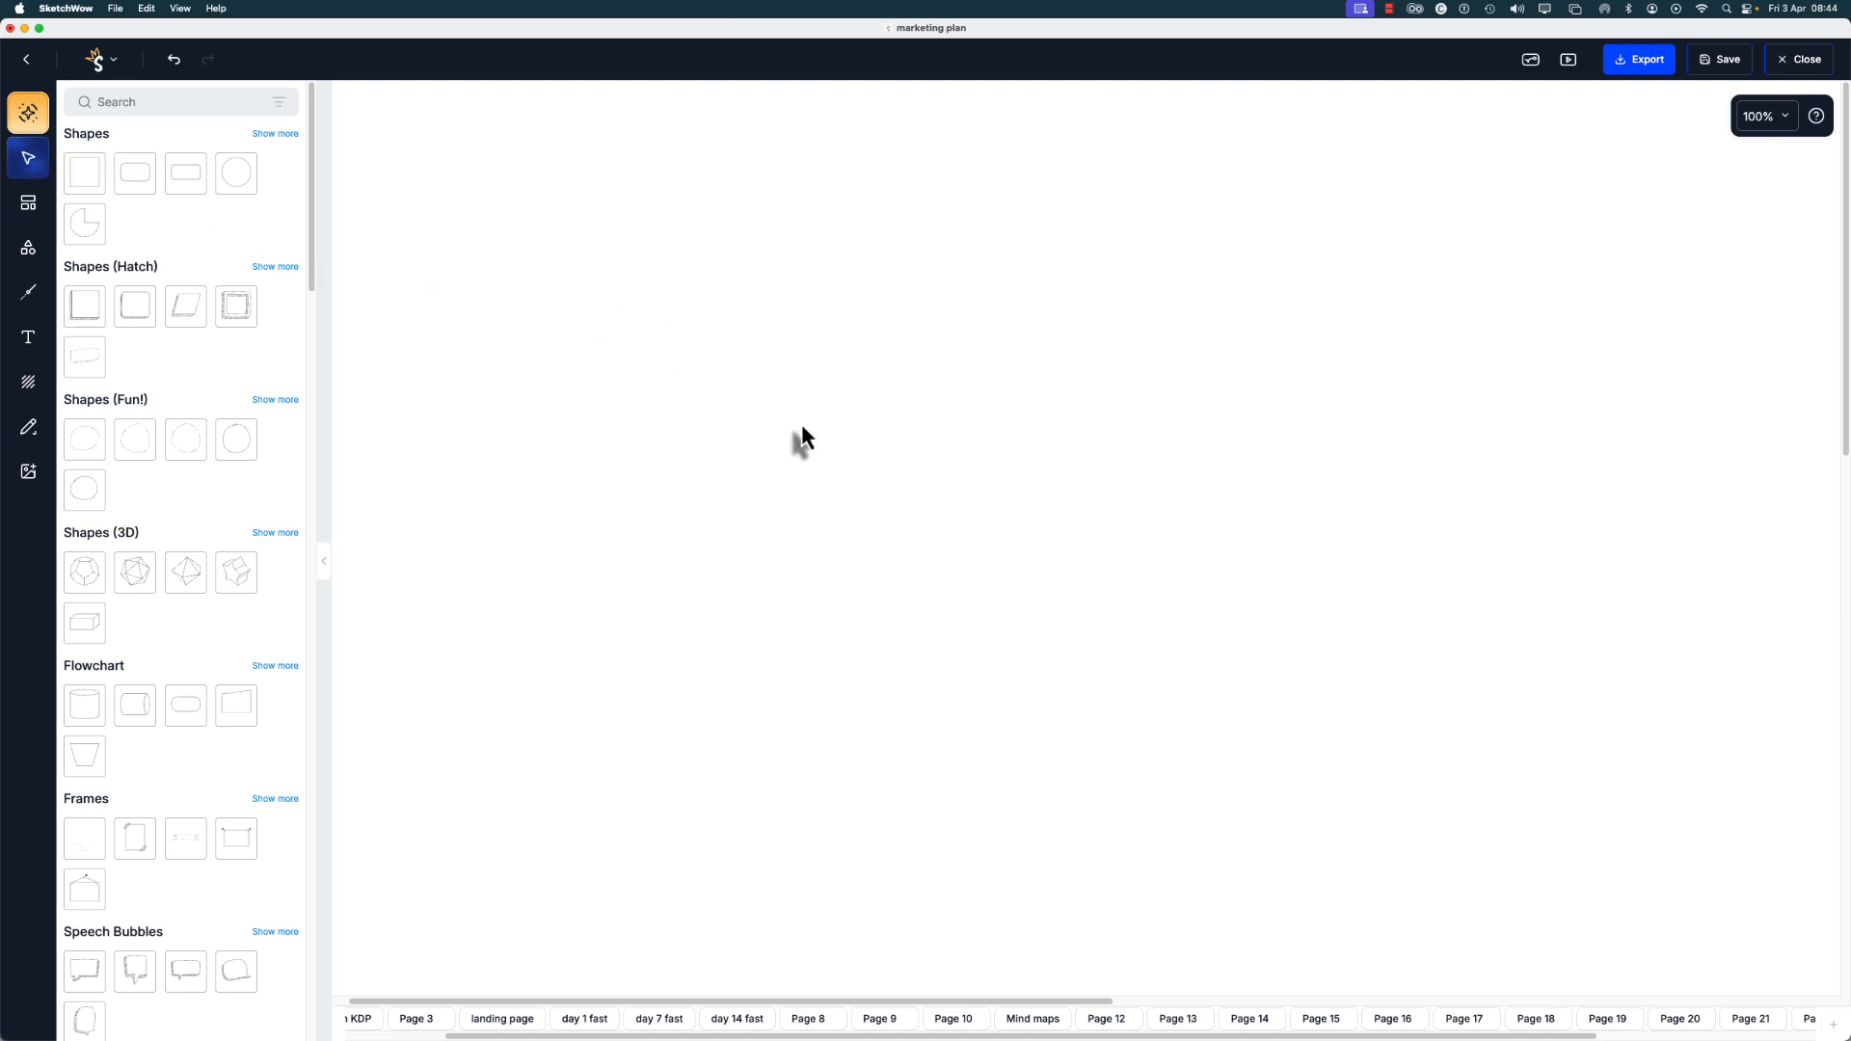
# - Draw a freehand wavy curve across the page with the highlighter pen and select it
pyautogui.click(35, 442)
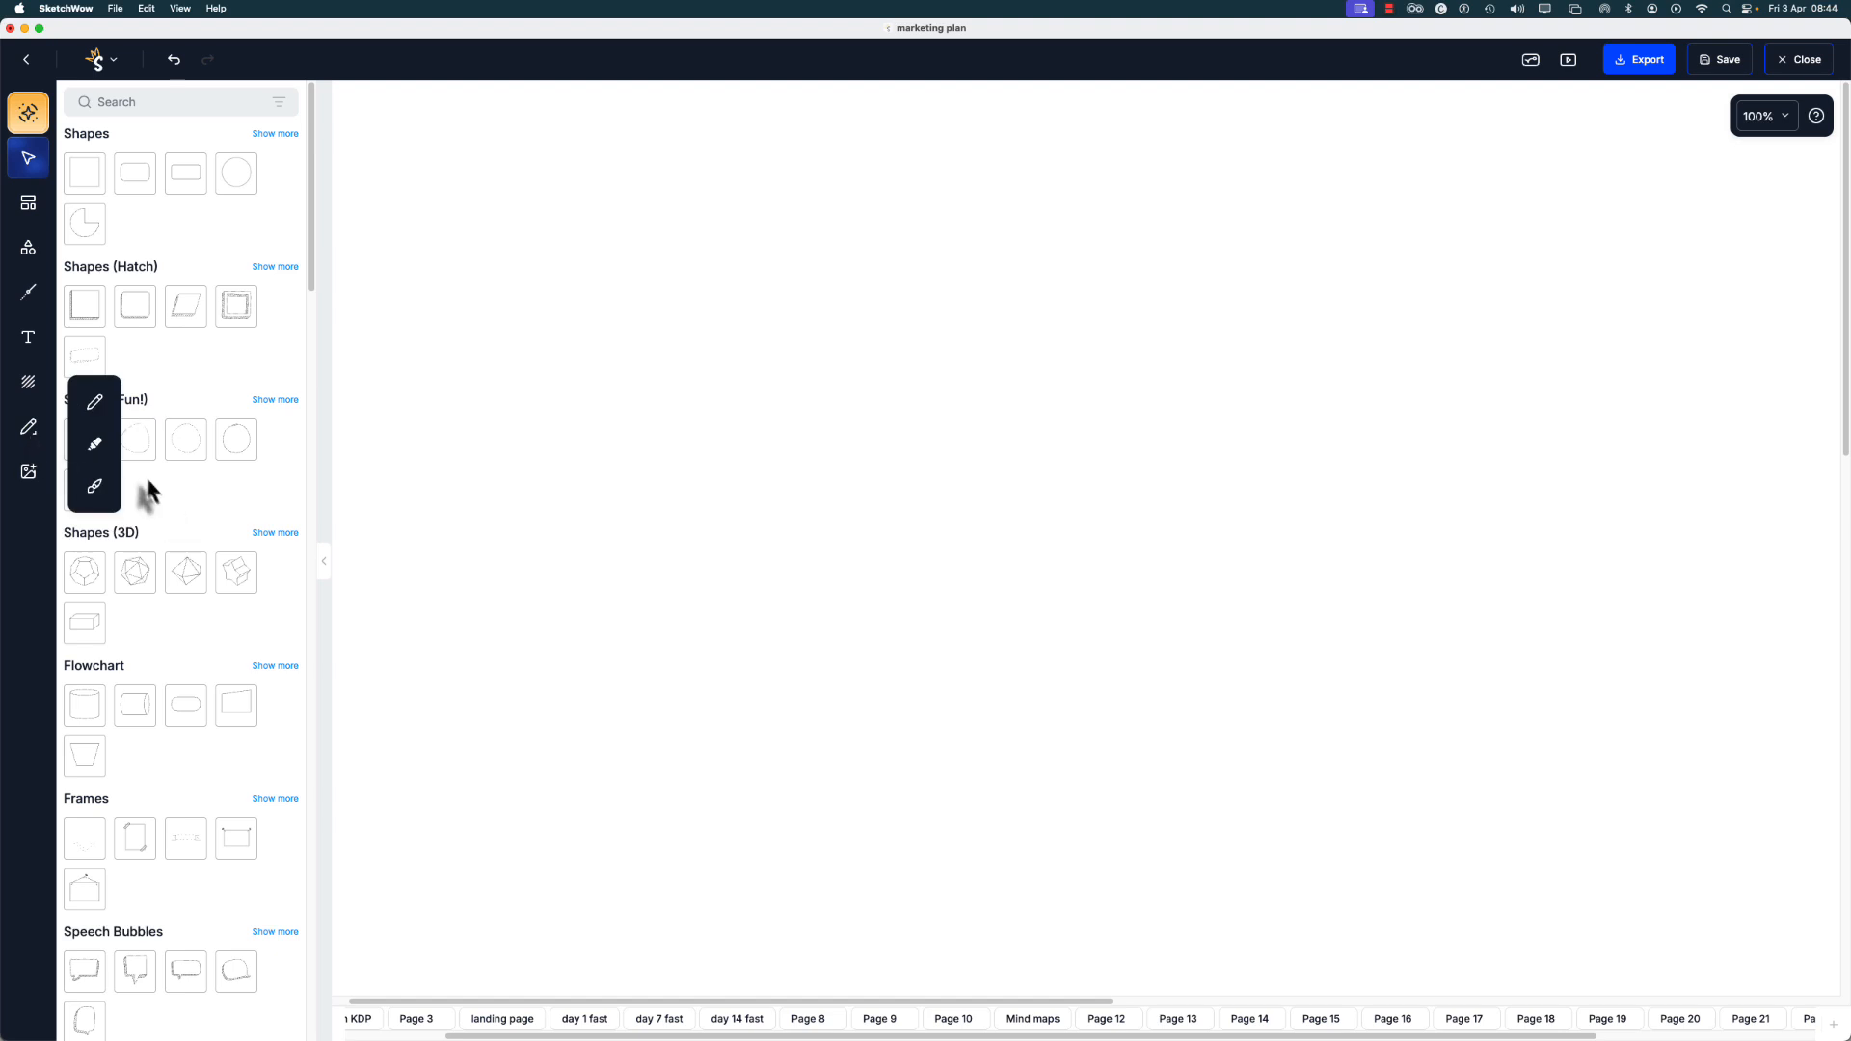
pyautogui.click(95, 443)
pyautogui.moveTo(557, 434)
pyautogui.mouseDown()
pyautogui.moveTo(694, 356)
pyautogui.moveTo(946, 438)
pyautogui.moveTo(1119, 414)
pyautogui.mouseUp()
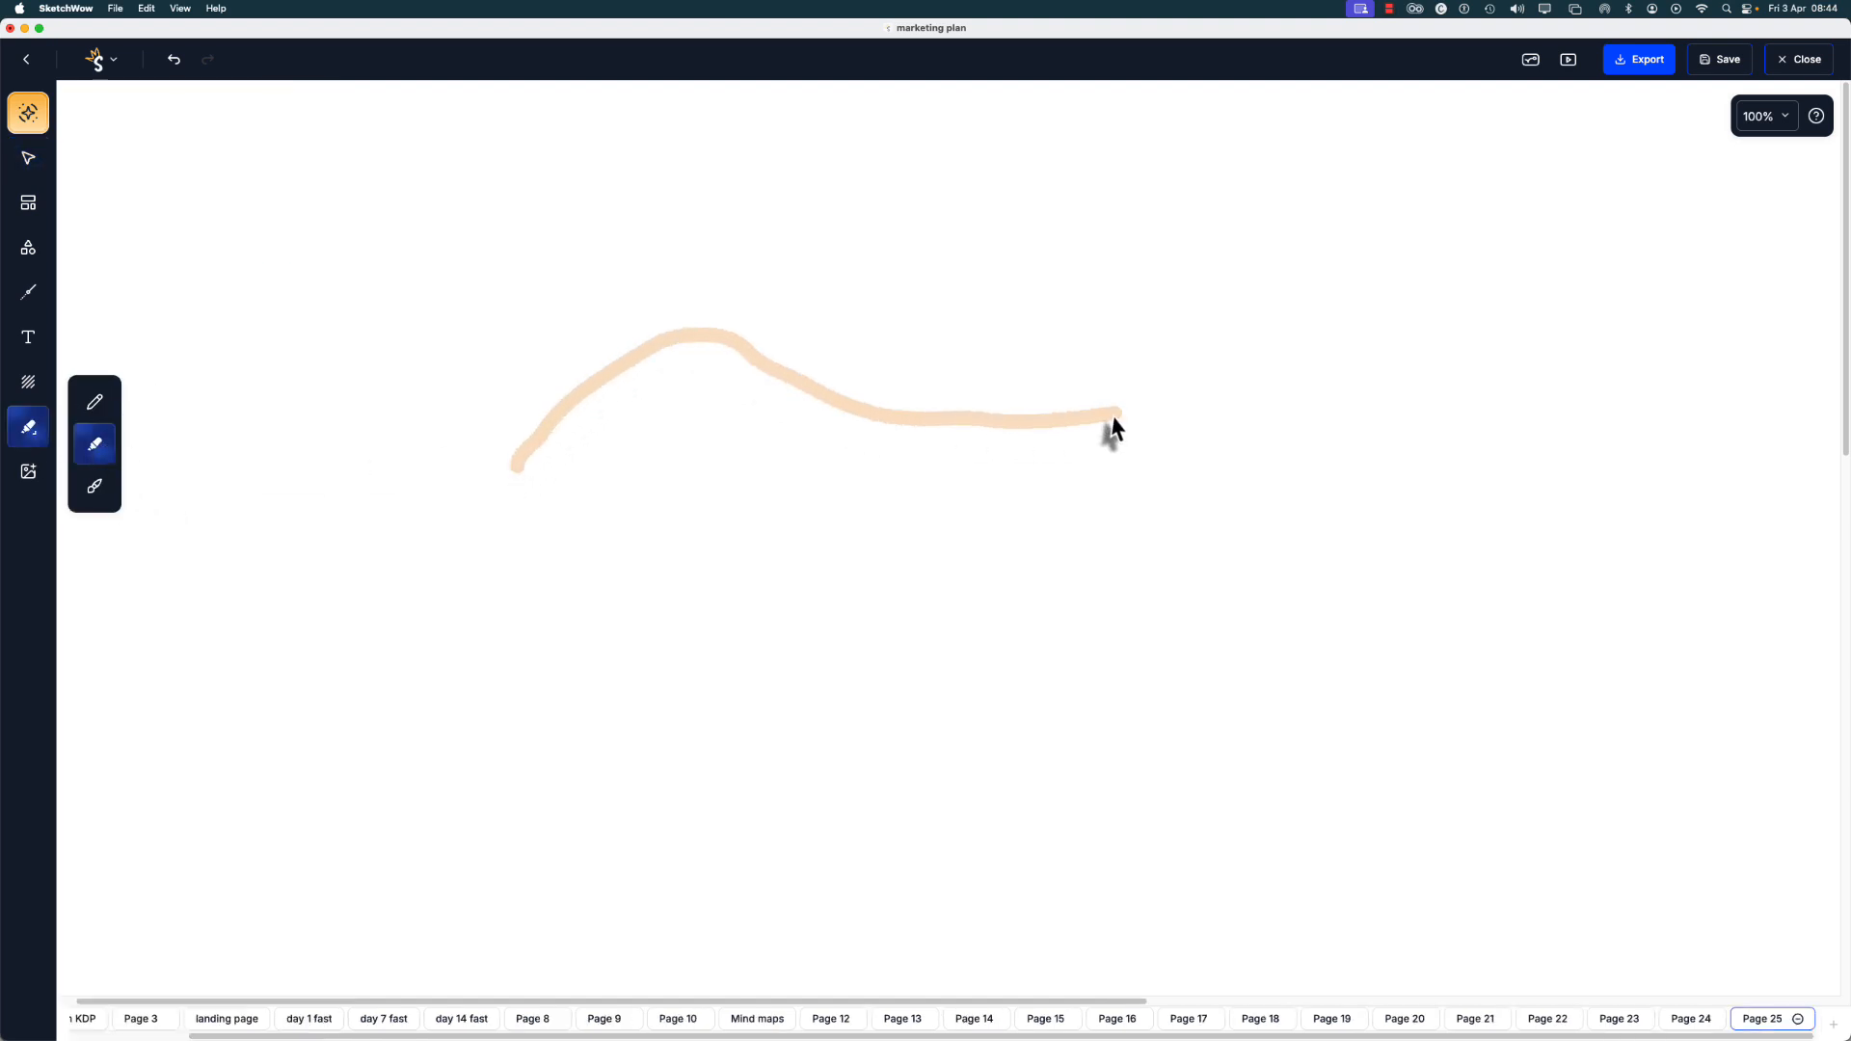
pyautogui.click(28, 158)
pyautogui.moveTo(679, 267); pyautogui.dragTo(1427, 628)
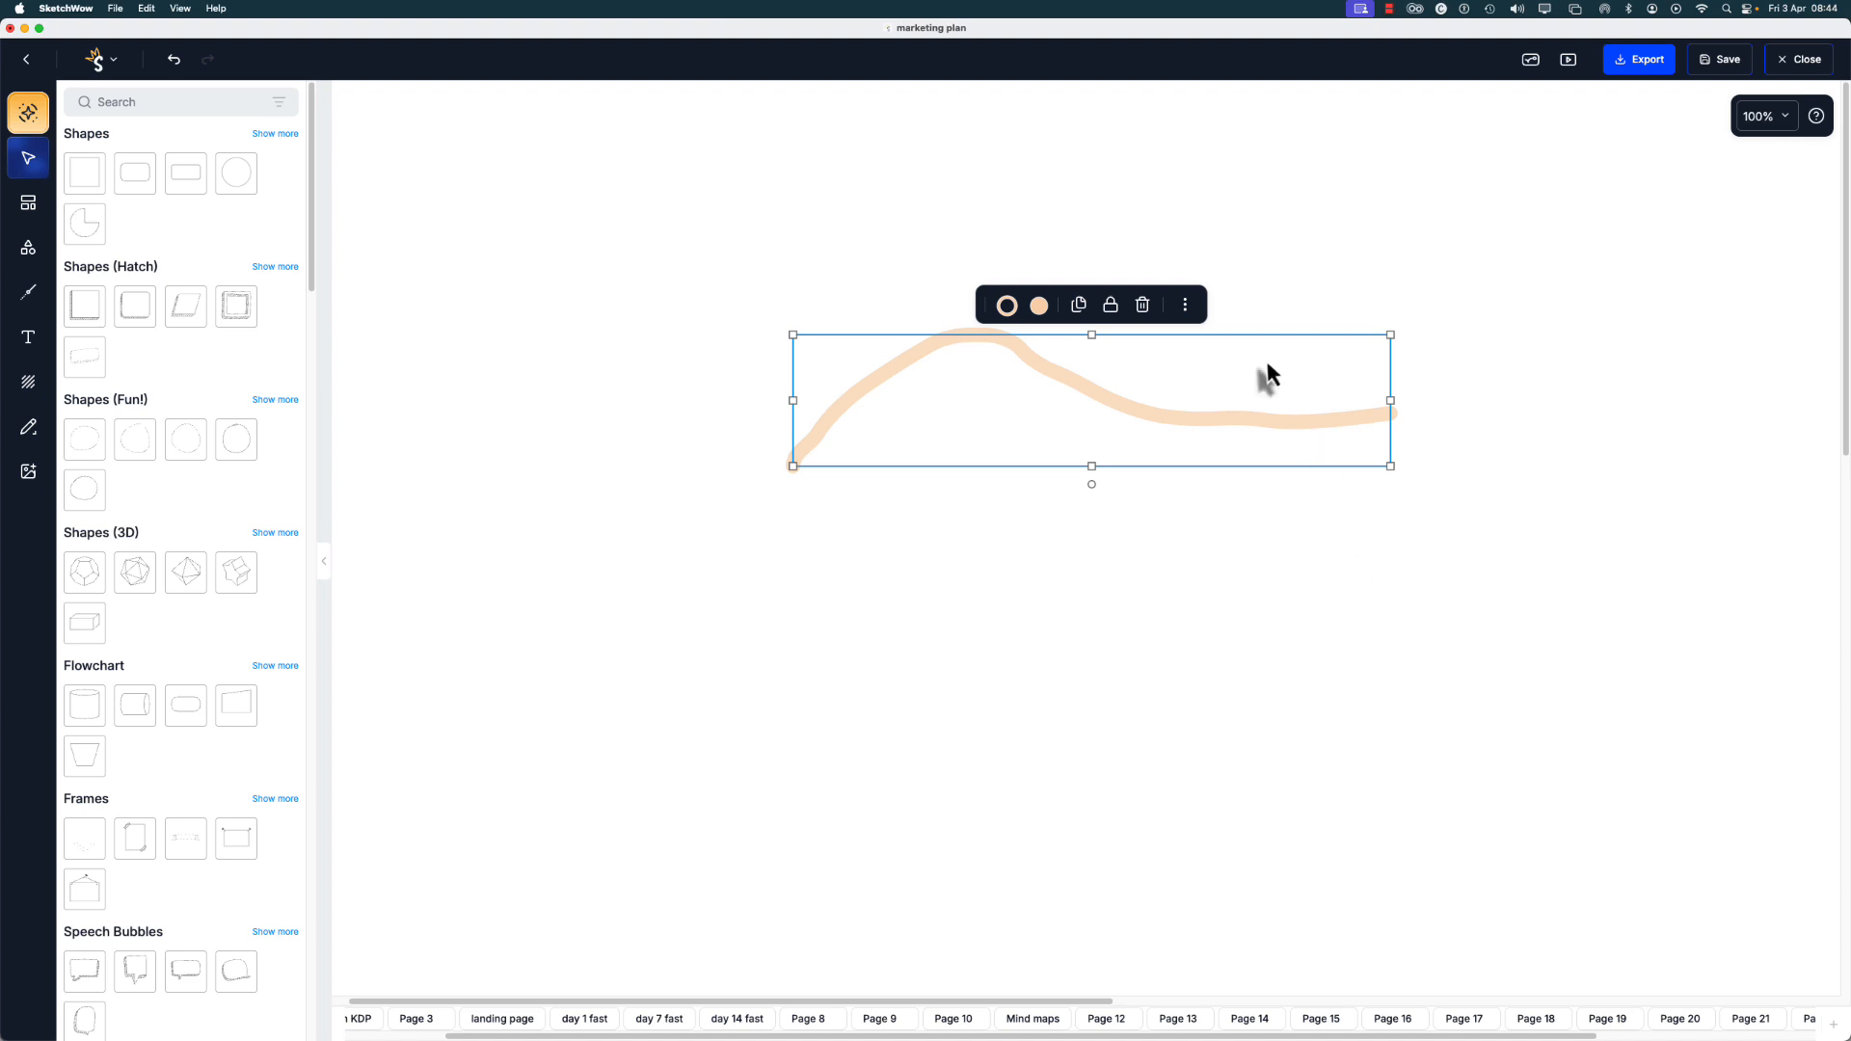
# - Set the highlighter curve's fill to the first diagonal hatch style in light blue
pyautogui.click(1038, 304)
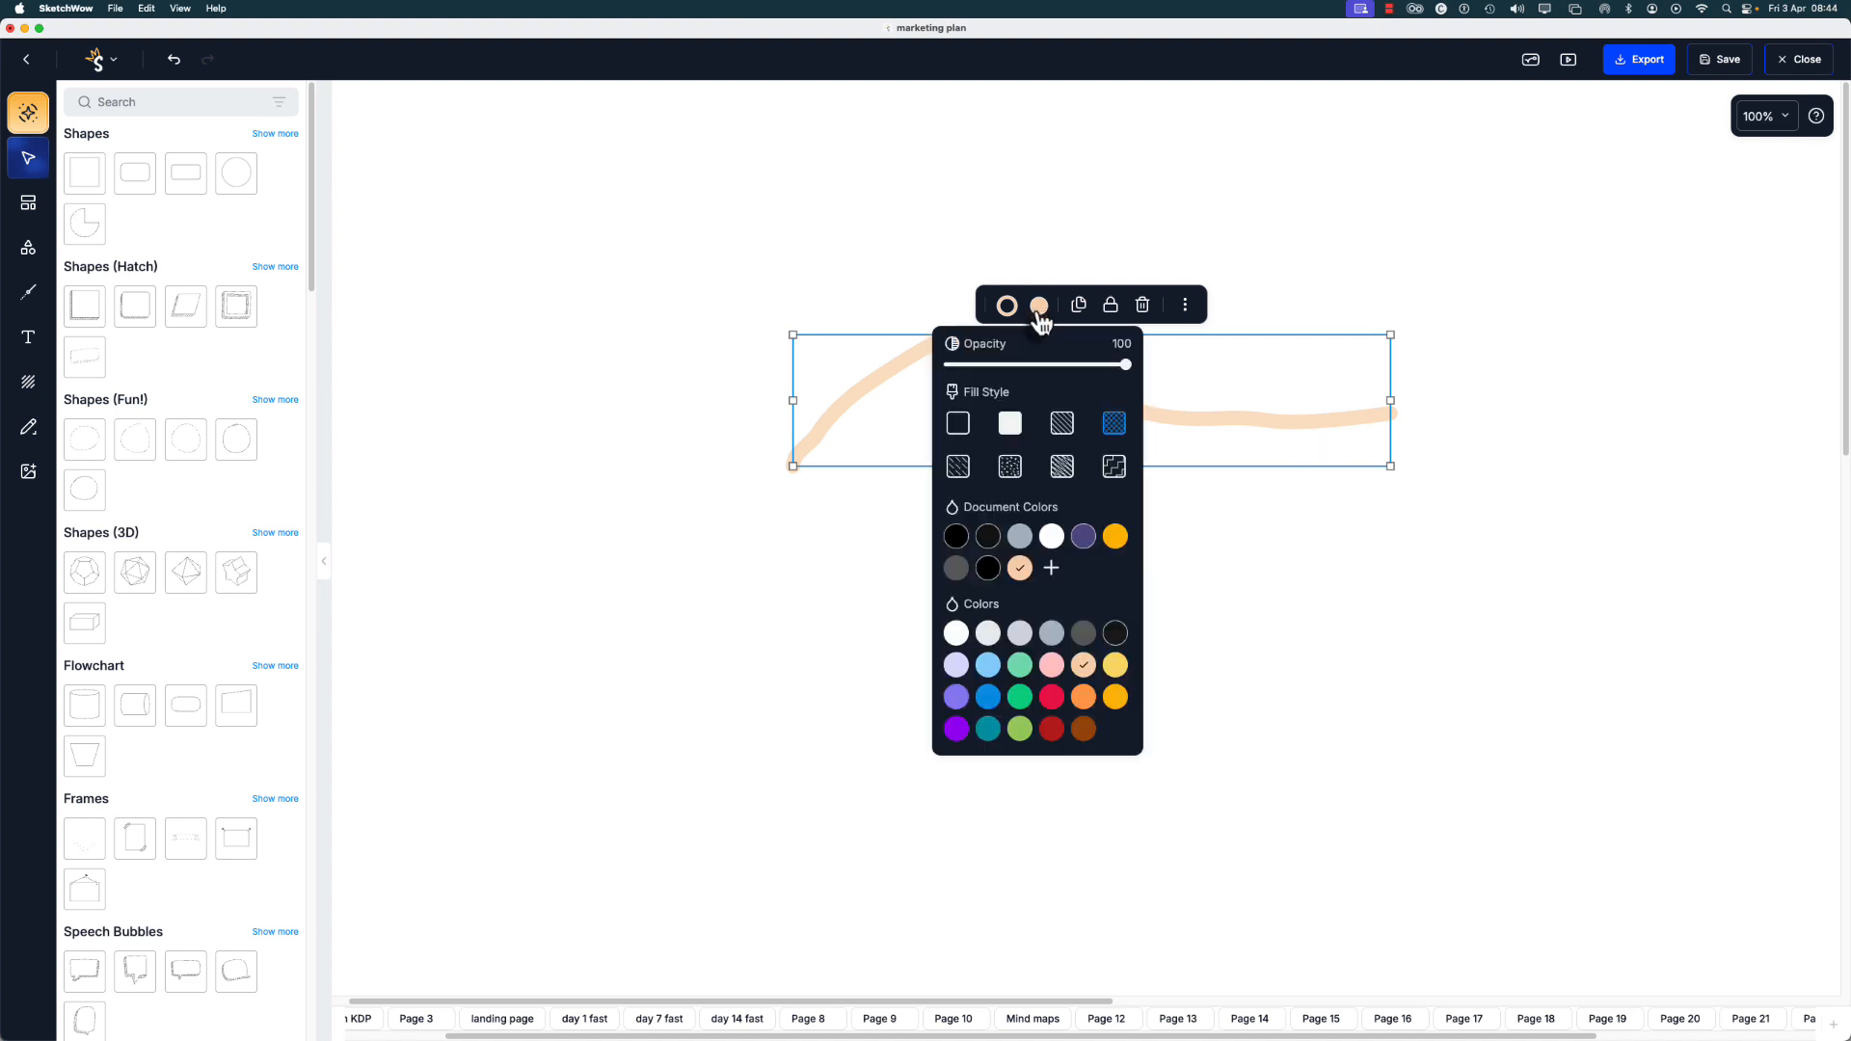
pyautogui.click(1063, 424)
pyautogui.click(989, 636)
# - Give the highlighter curve a bright green stroke with width 15 and the third stroke style, and delete the curve
pyautogui.click(1005, 305)
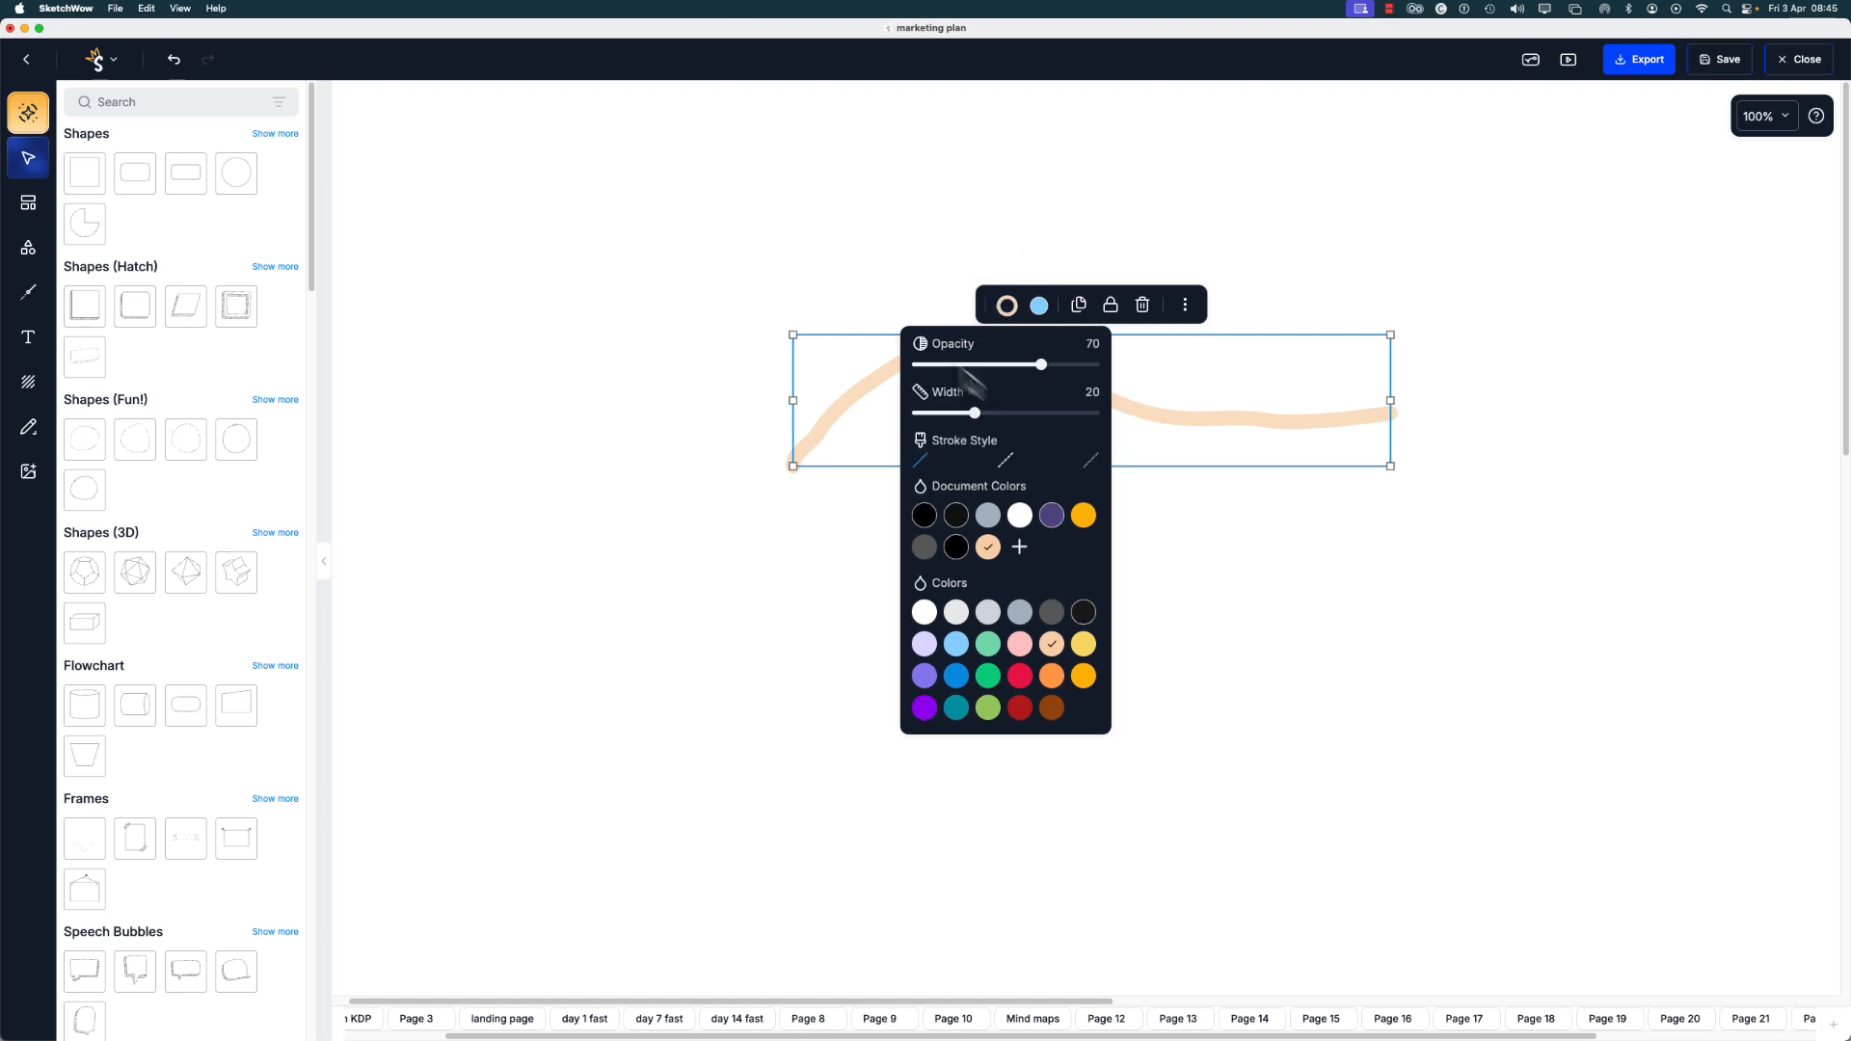
pyautogui.click(1050, 517)
pyautogui.click(993, 654)
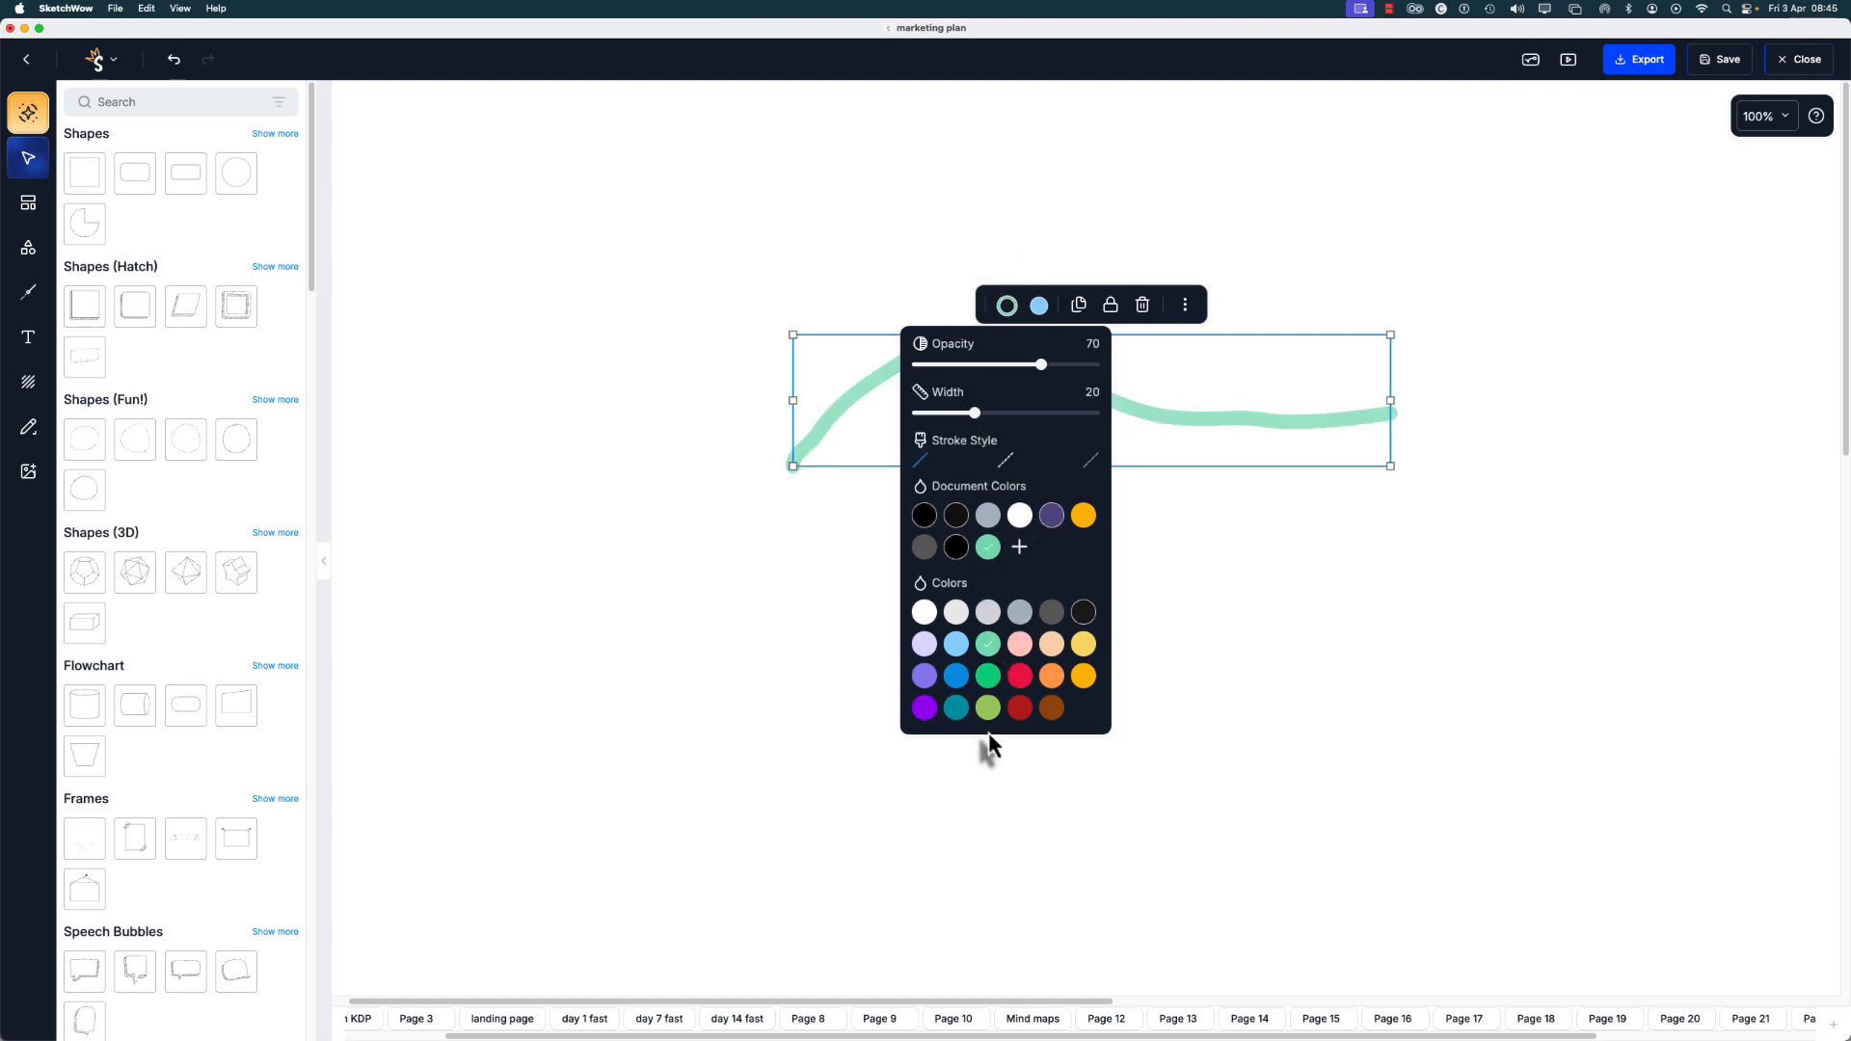
pyautogui.click(987, 676)
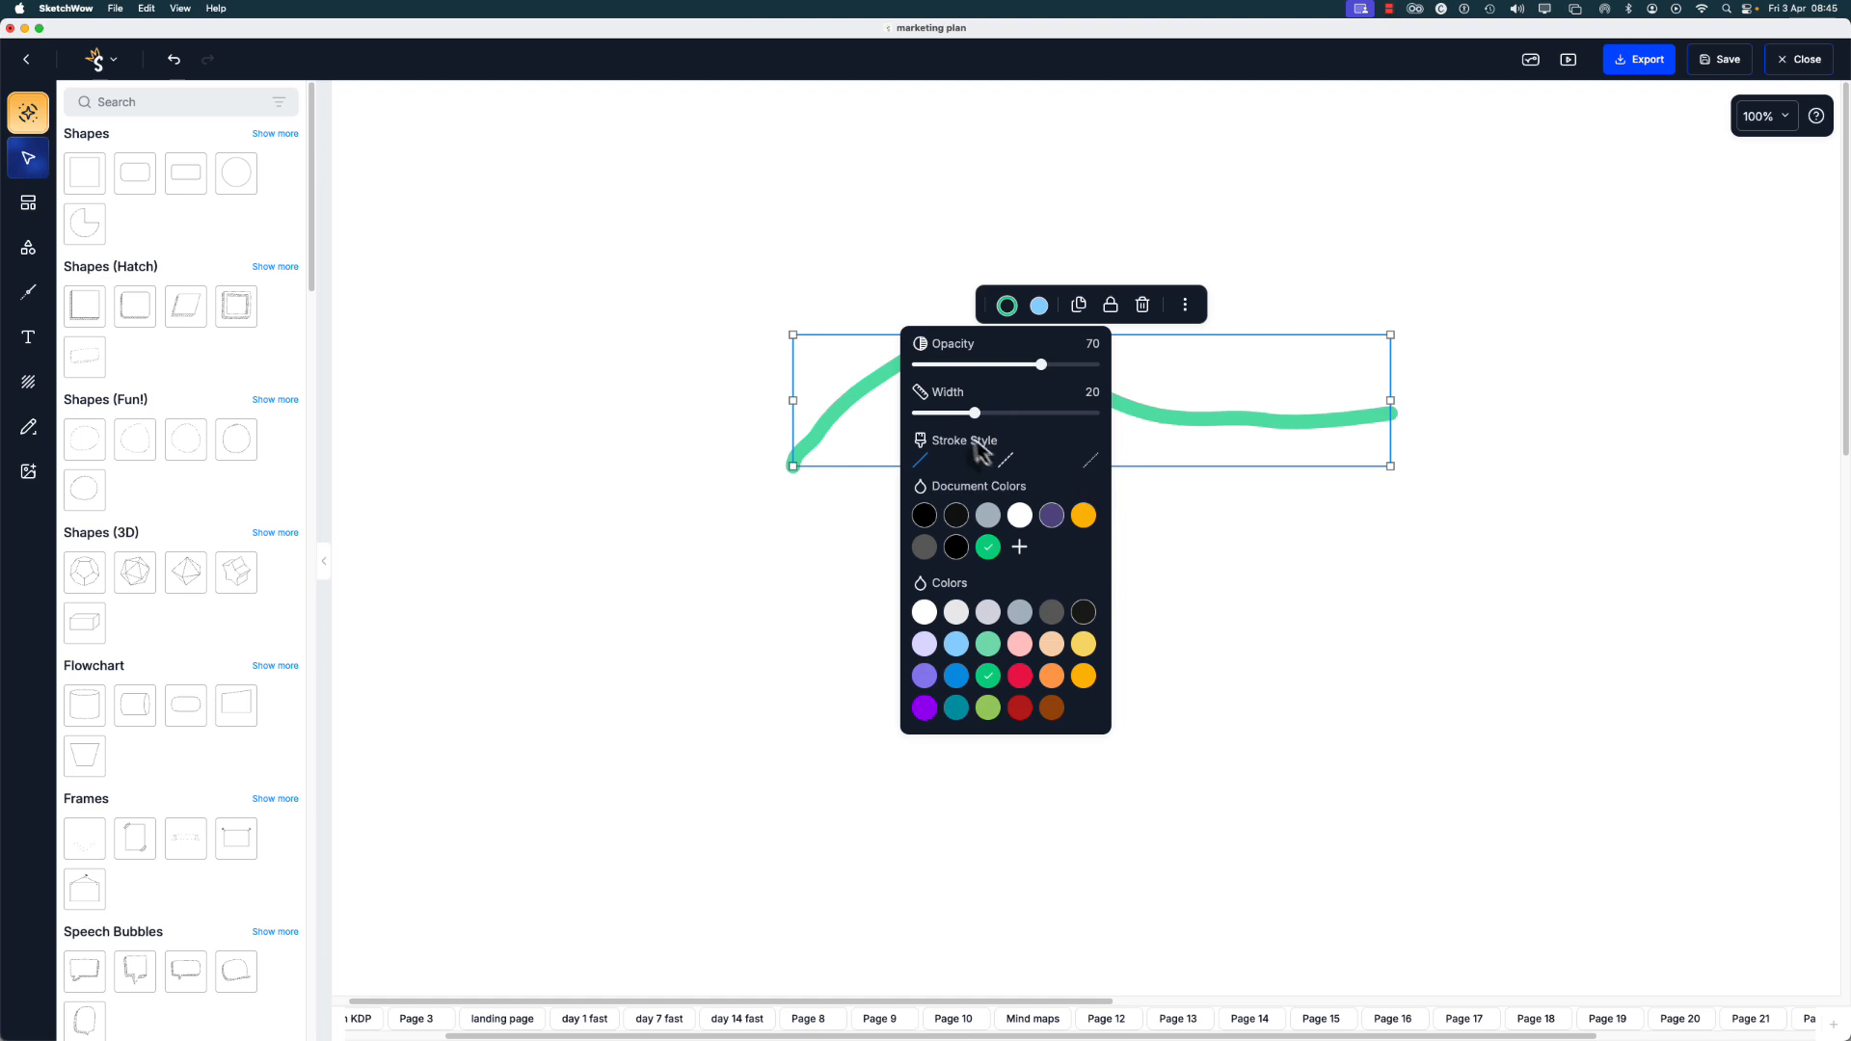
pyautogui.click(1005, 462)
pyautogui.moveTo(977, 414); pyautogui.dragTo(963, 424)
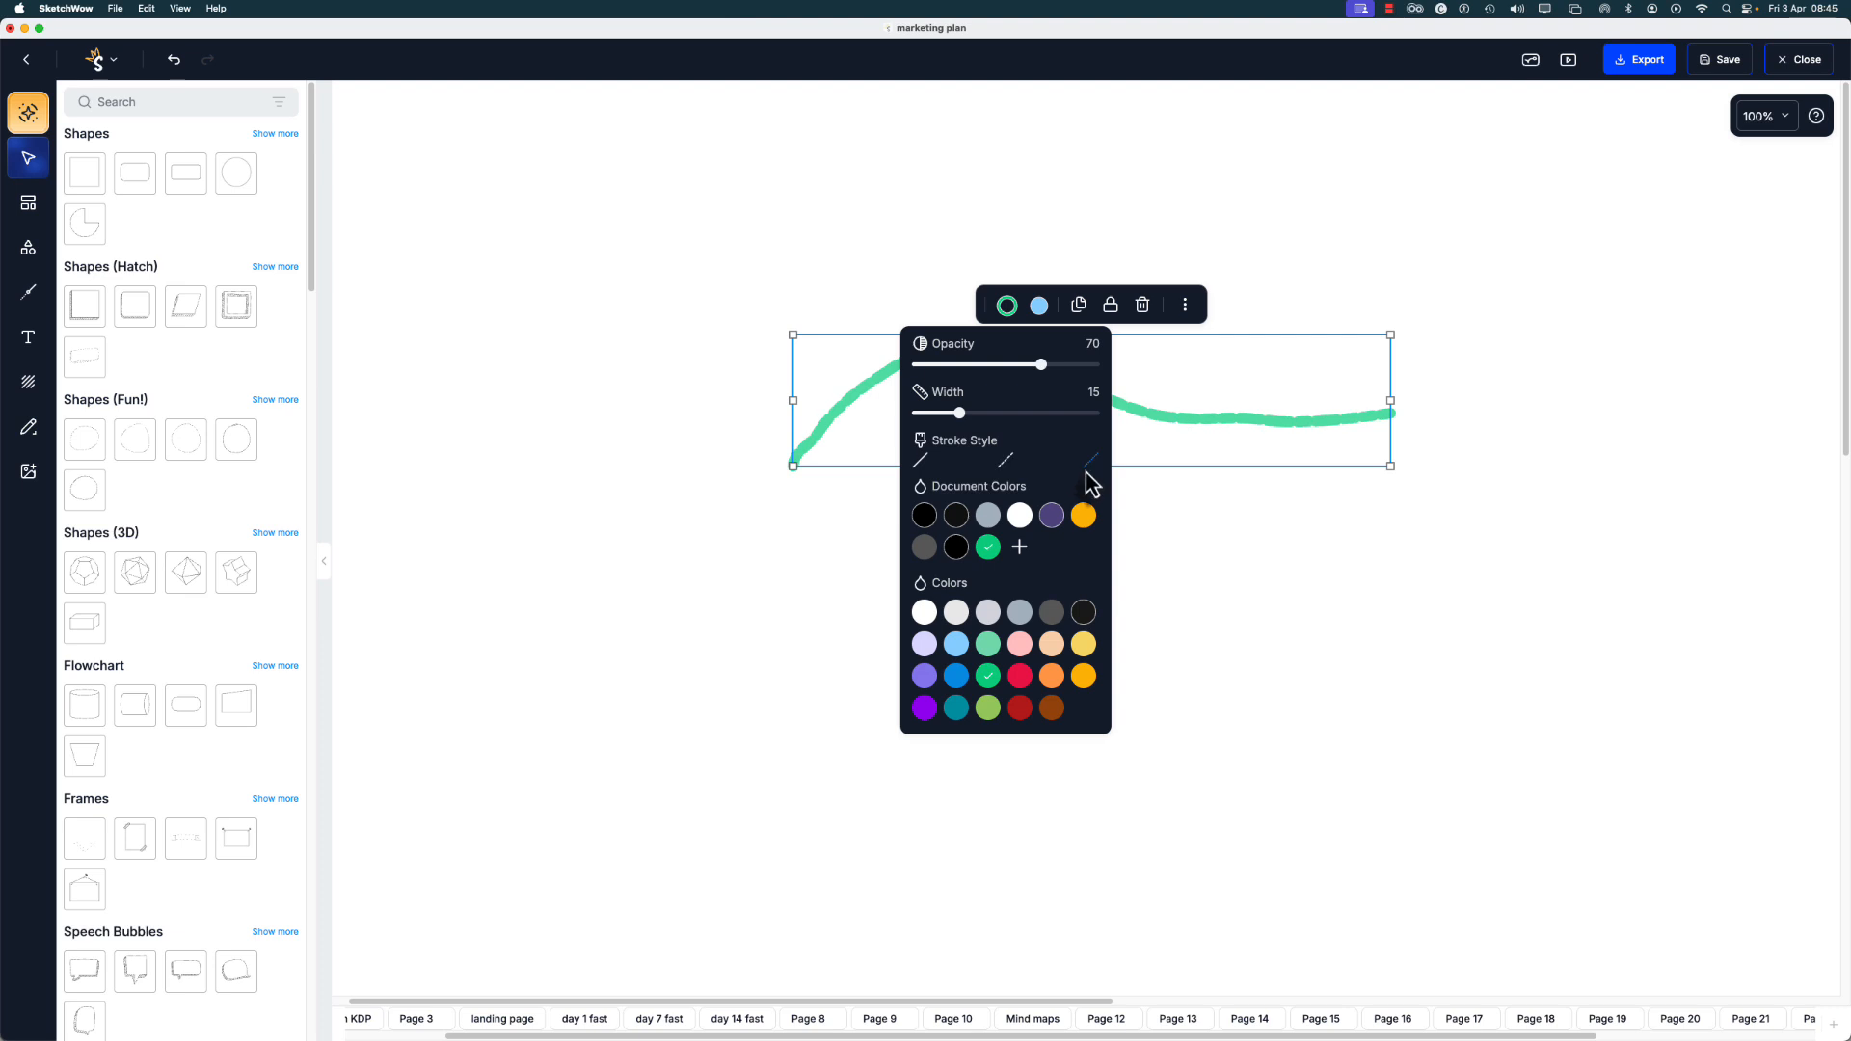
pyautogui.click(1142, 307)
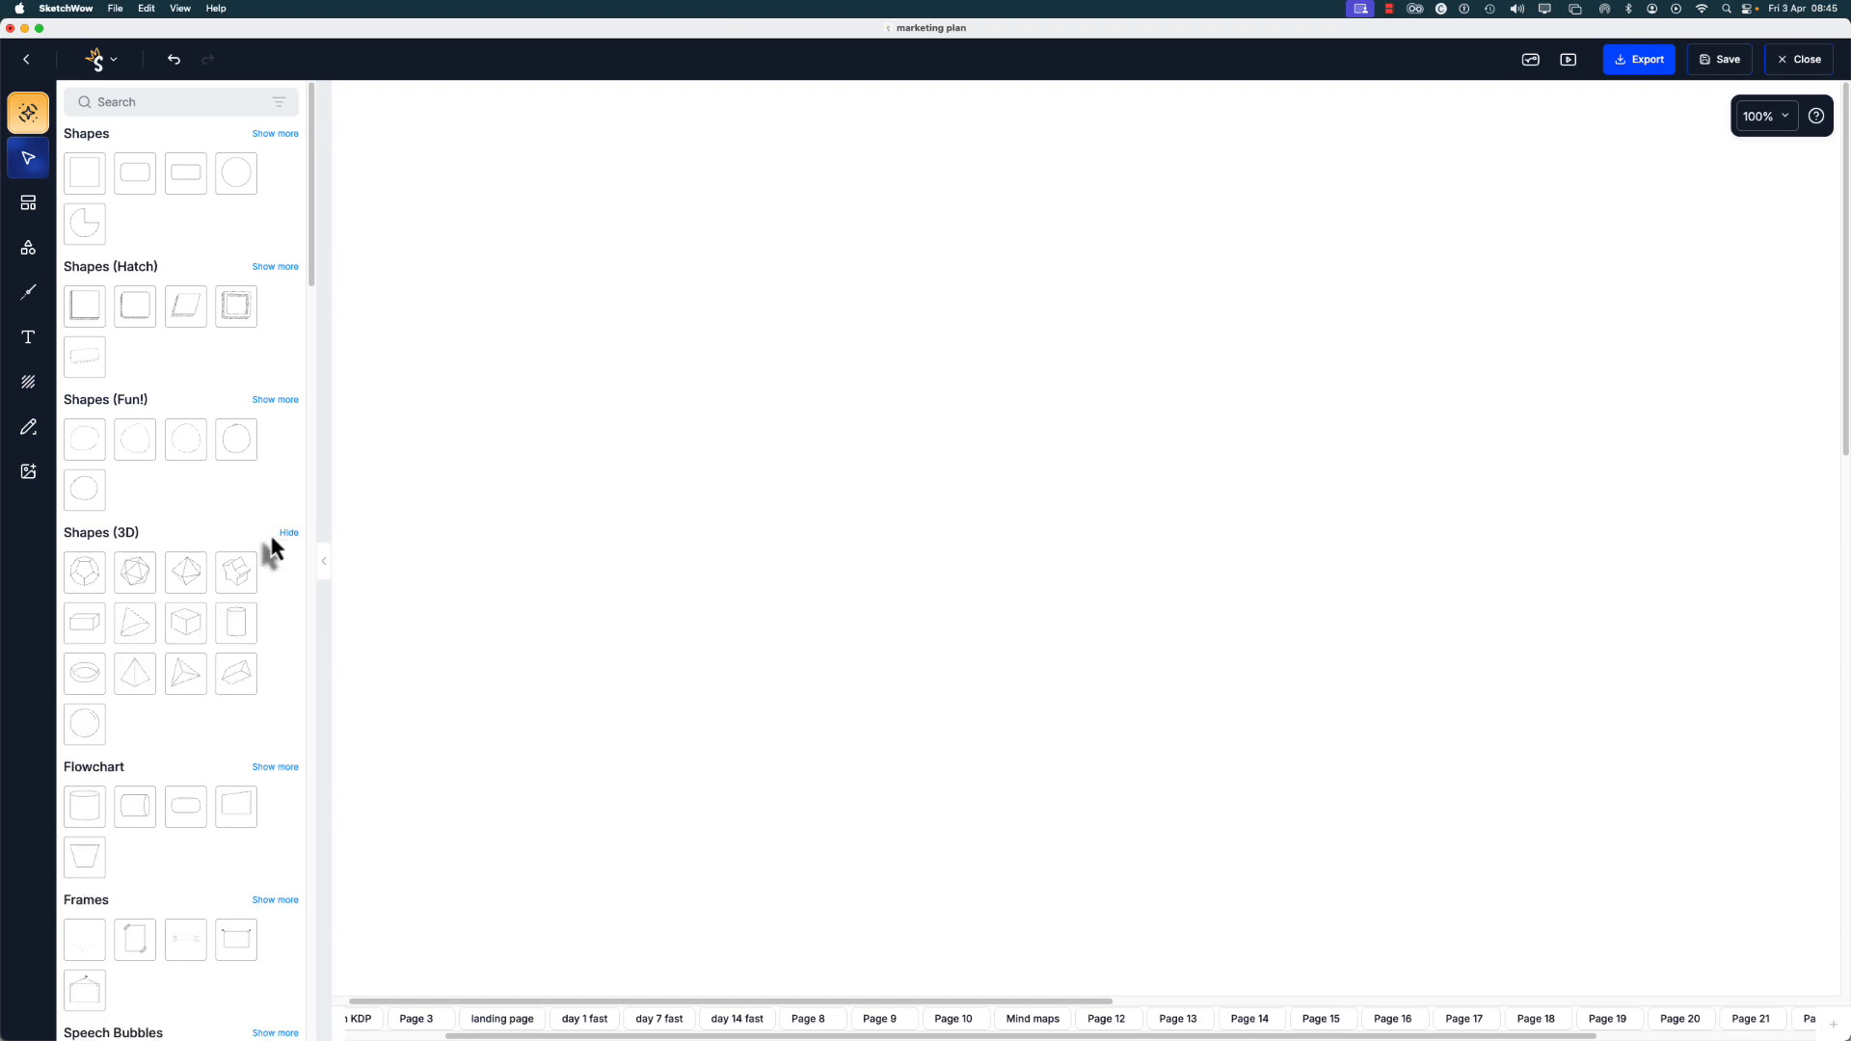
# - Examine the remaining categories of the shape library, including the full User Flows set
pyautogui.scroll(-10, 237, 558)
pyautogui.scroll(-1, 241, 656)
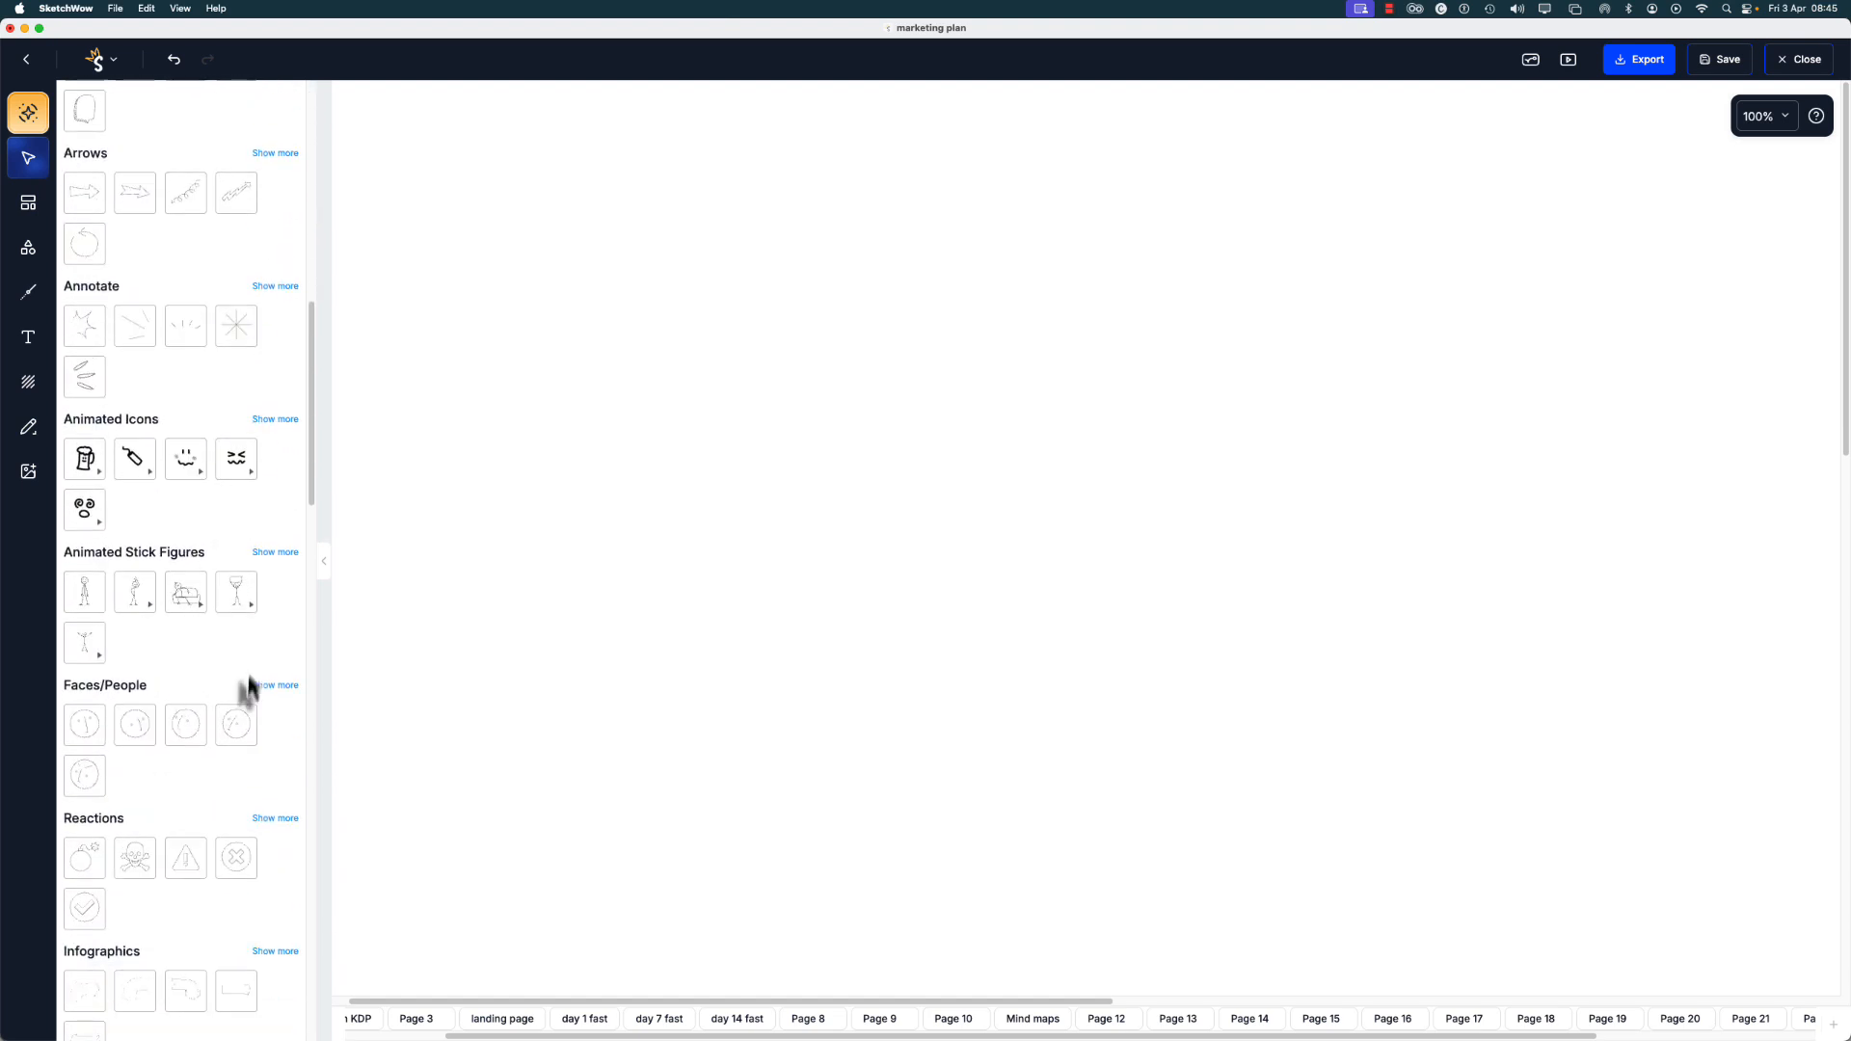
pyautogui.scroll(-5, 262, 594)
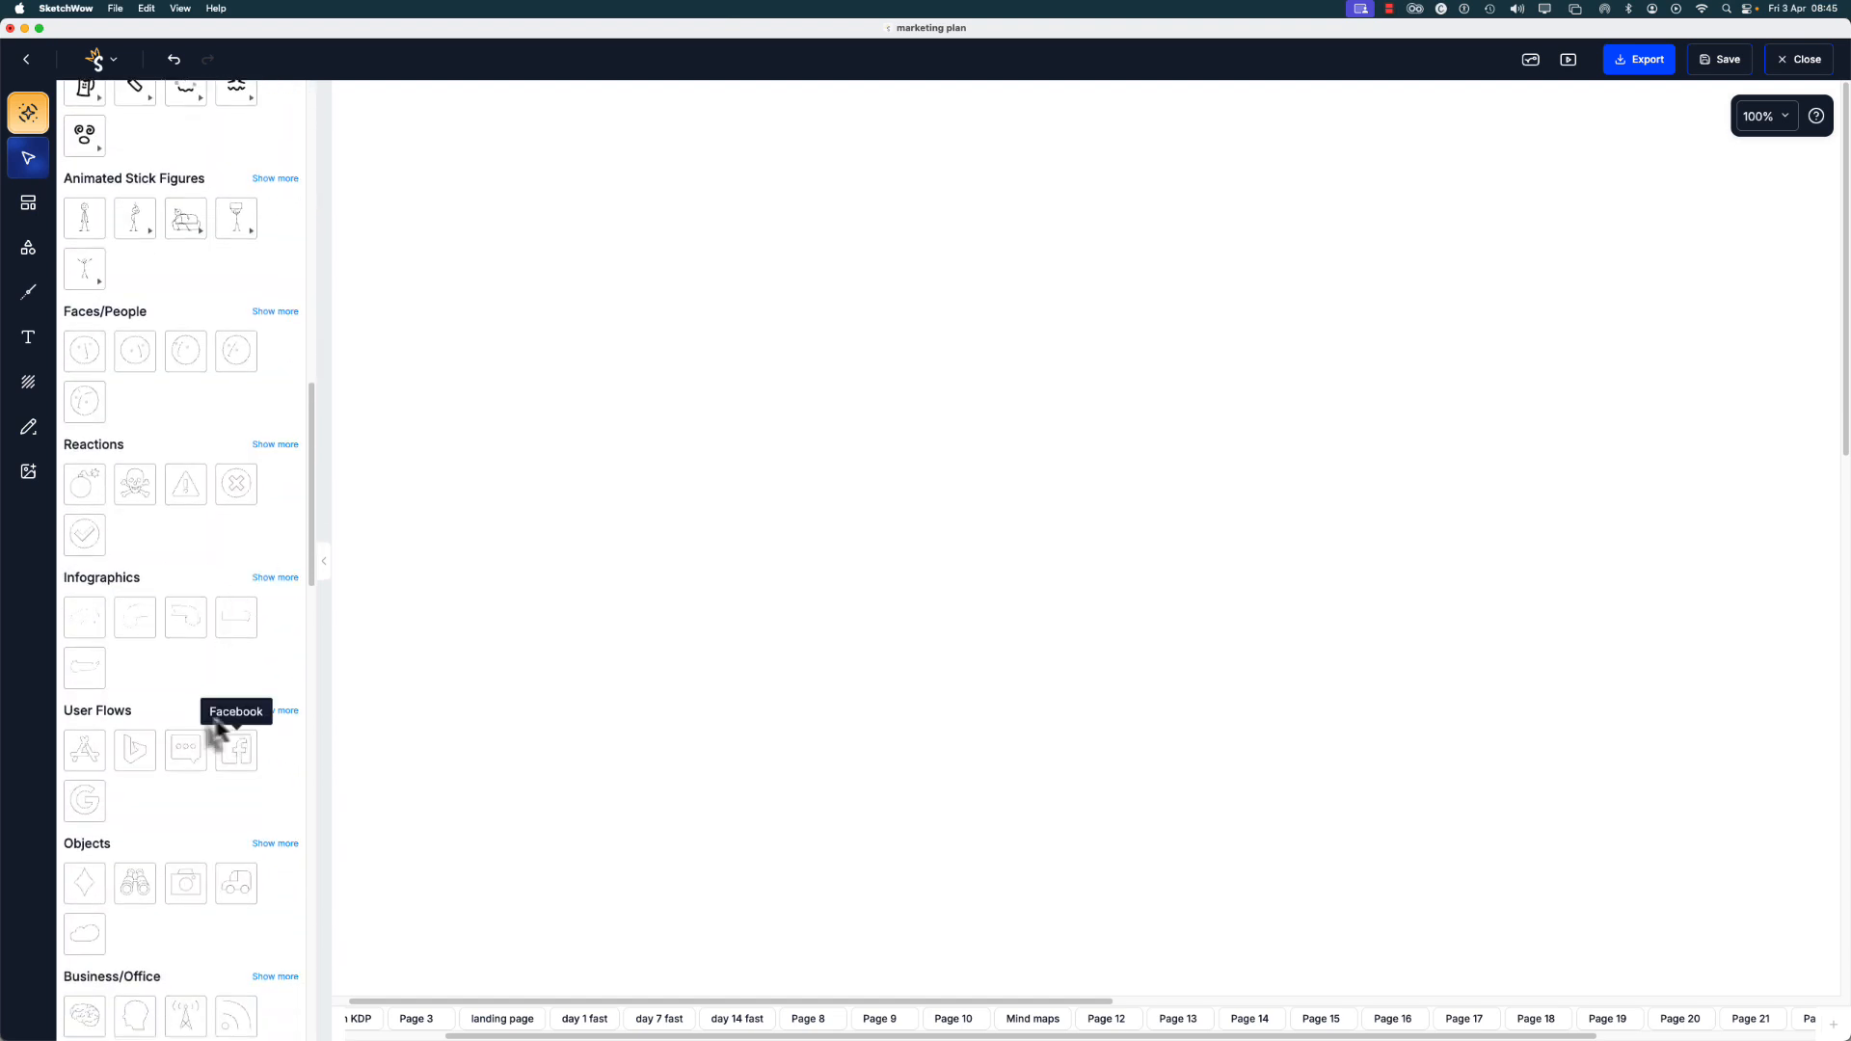
pyautogui.click(274, 711)
pyautogui.scroll(-5, 253, 718)
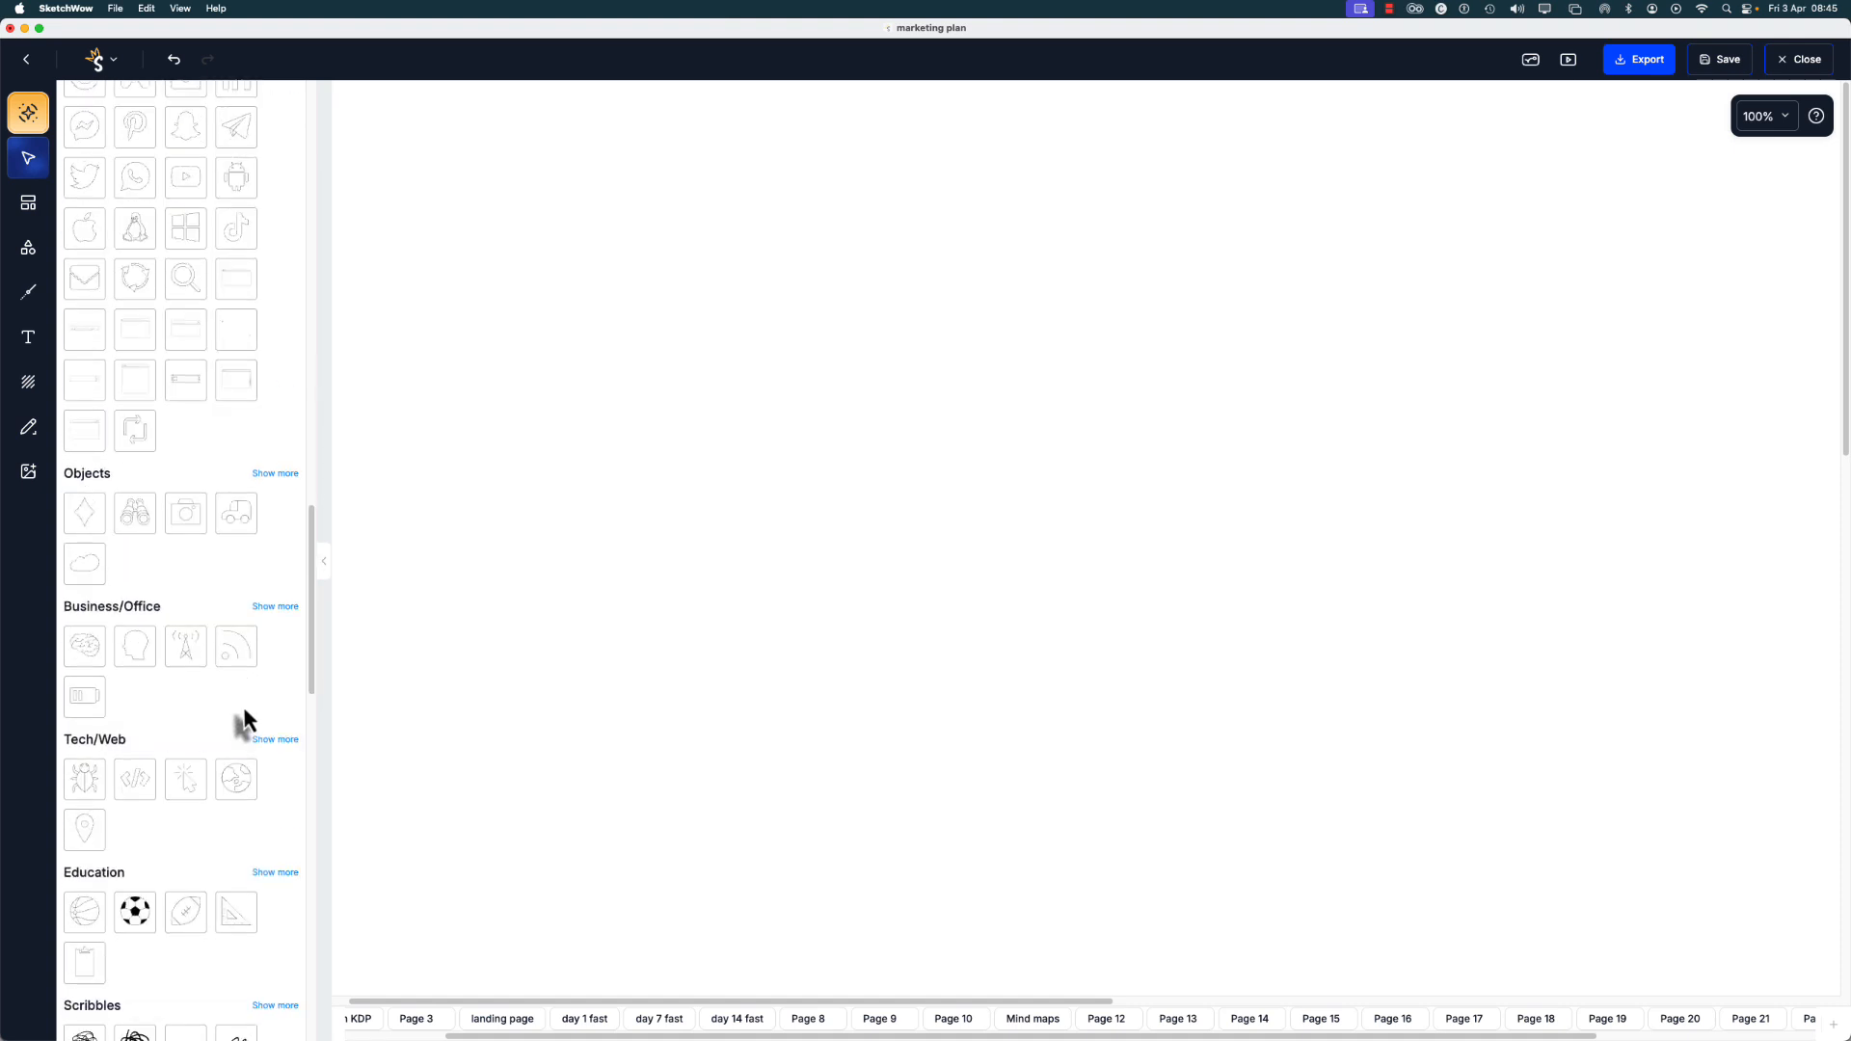
pyautogui.scroll(3, 231, 694)
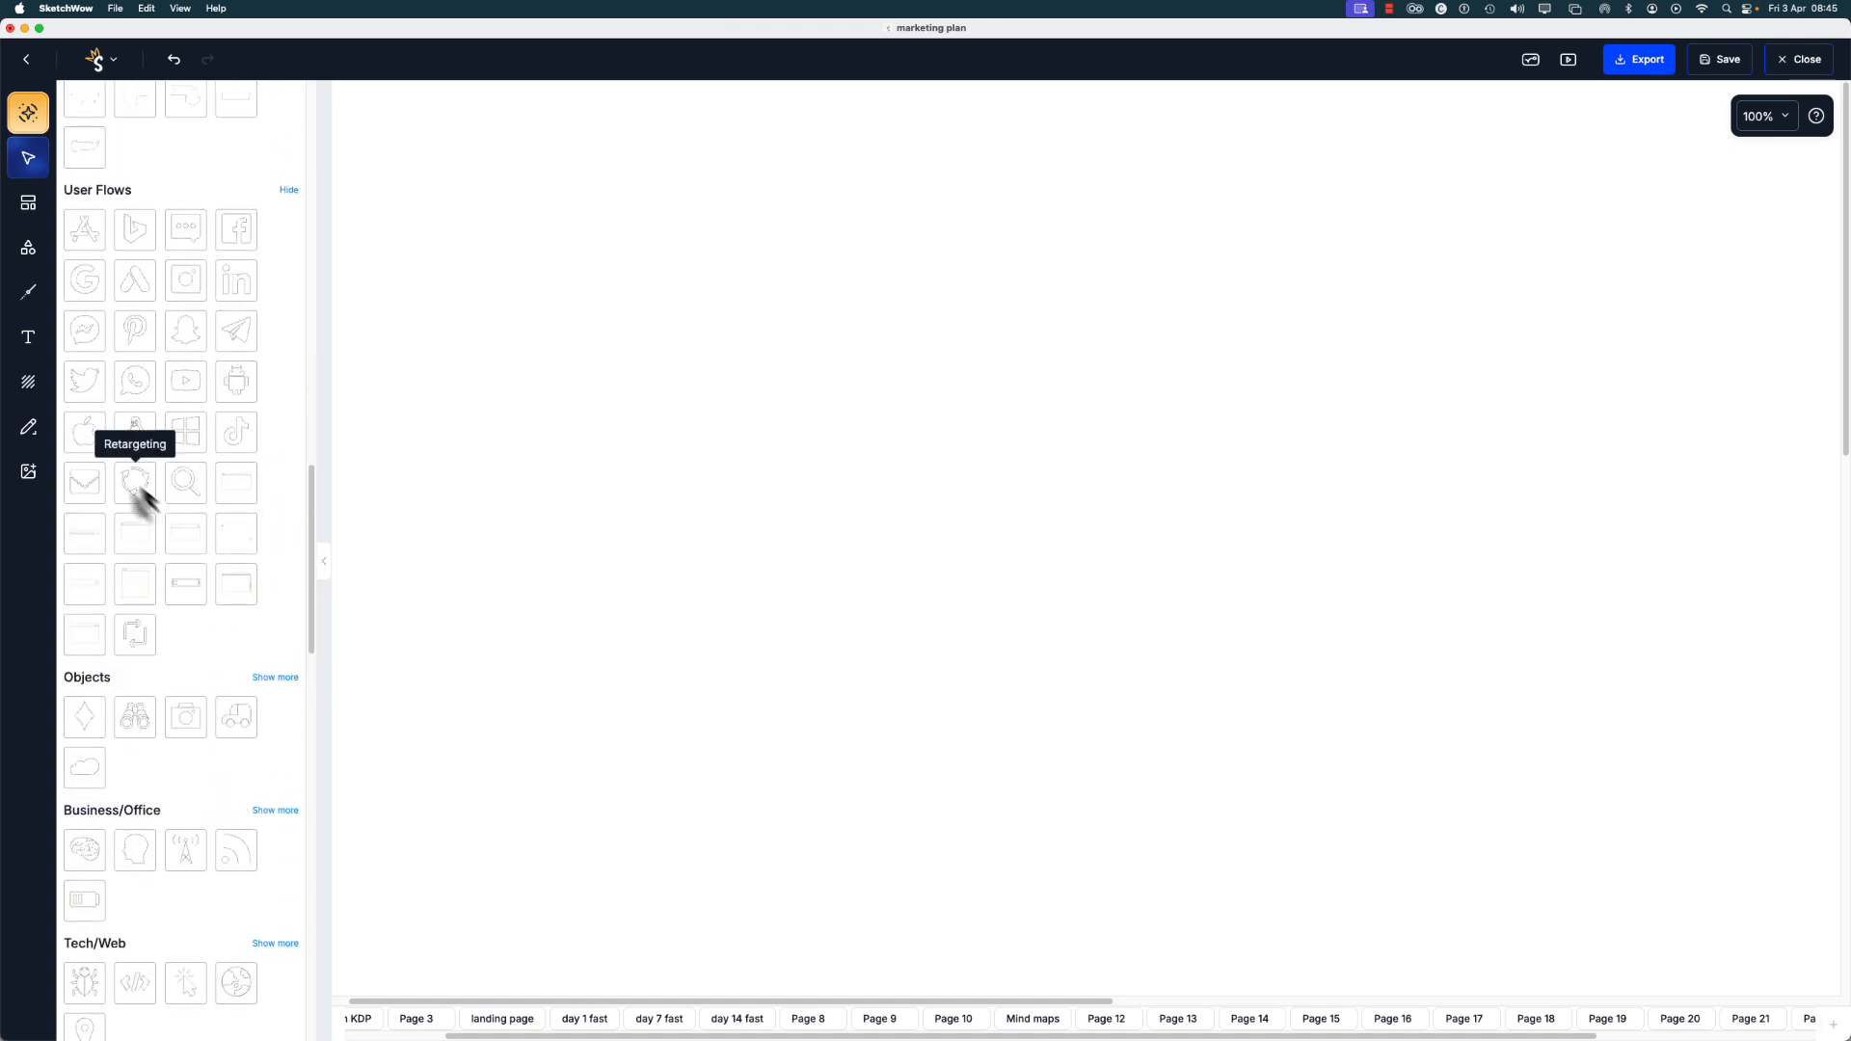
# - Try to move the blue cartoon image from the Ni media folder into My assets
pyautogui.click(30, 474)
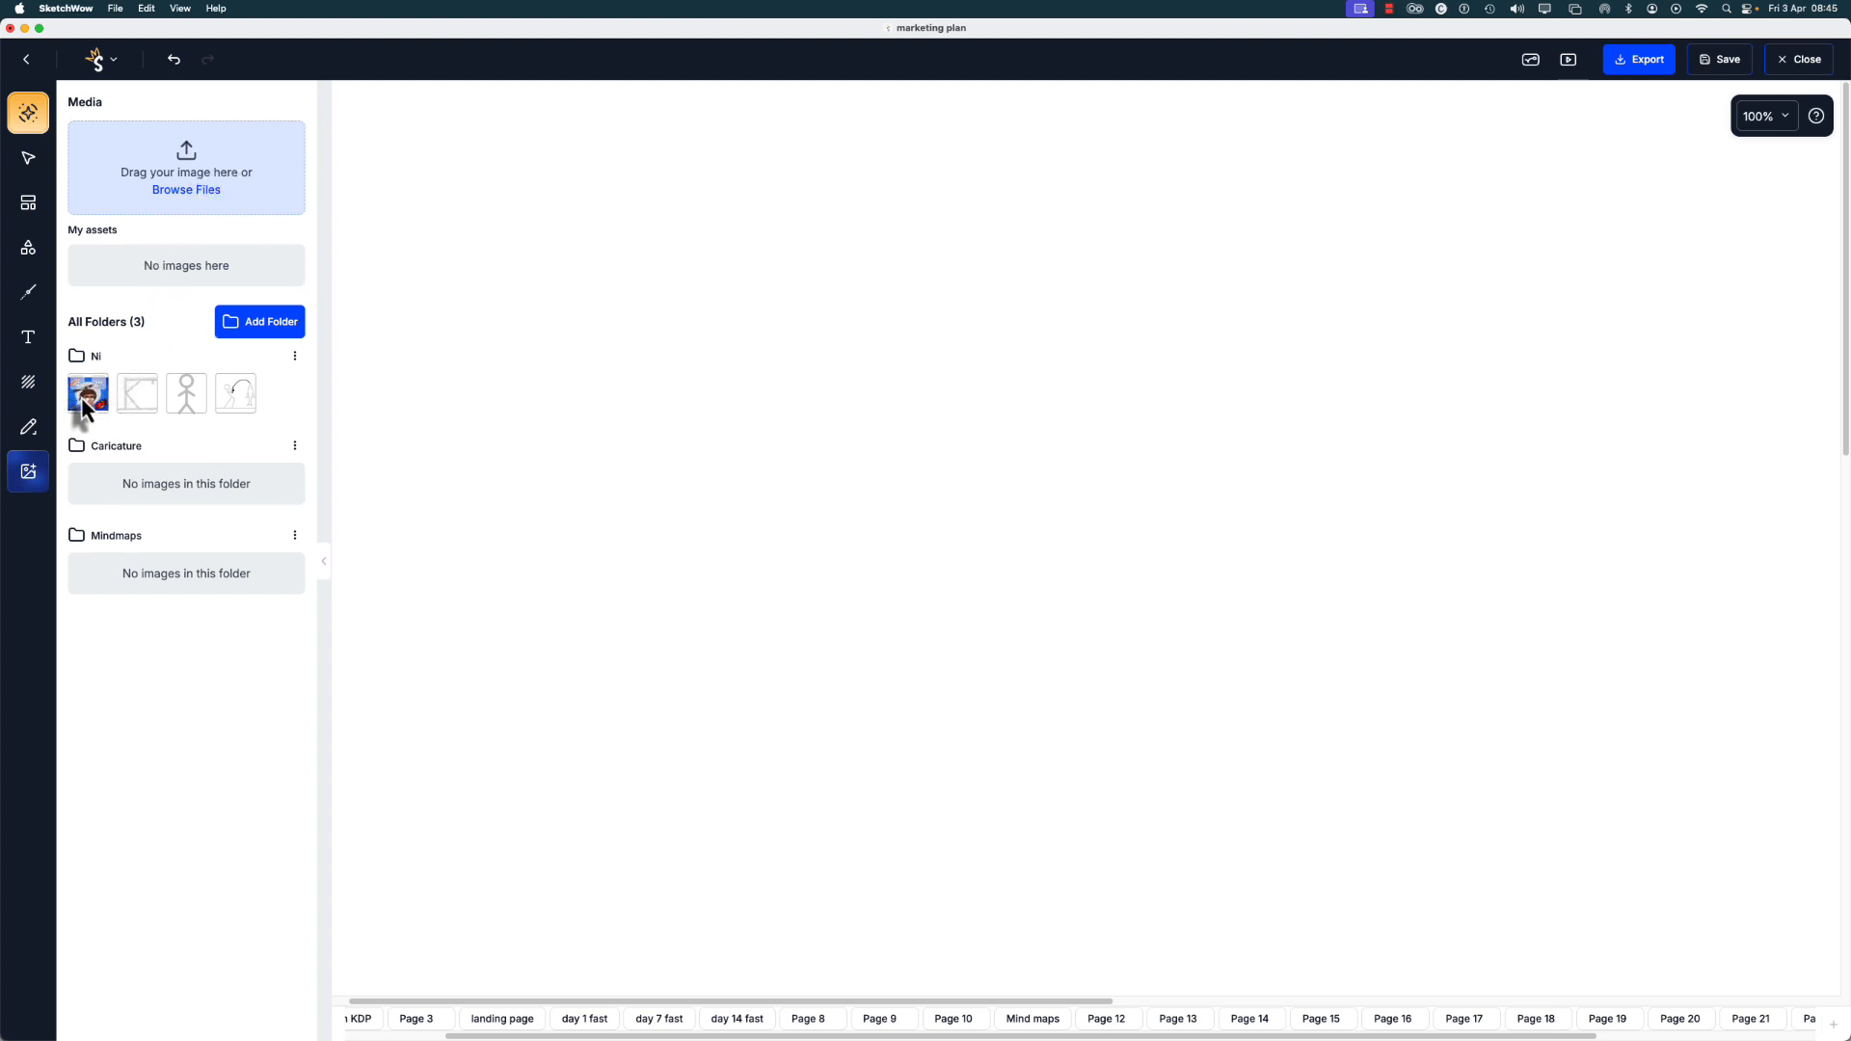
pyautogui.moveTo(87, 395); pyautogui.dragTo(94, 267)
pyautogui.moveTo(86, 390); pyautogui.dragTo(78, 276)
pyautogui.moveTo(86, 393); pyautogui.dragTo(159, 275)
# - Move all four images from the Ni folder into the Caricature folder and review the Caricature folder's options
pyautogui.moveTo(79, 405); pyautogui.dragTo(102, 490)
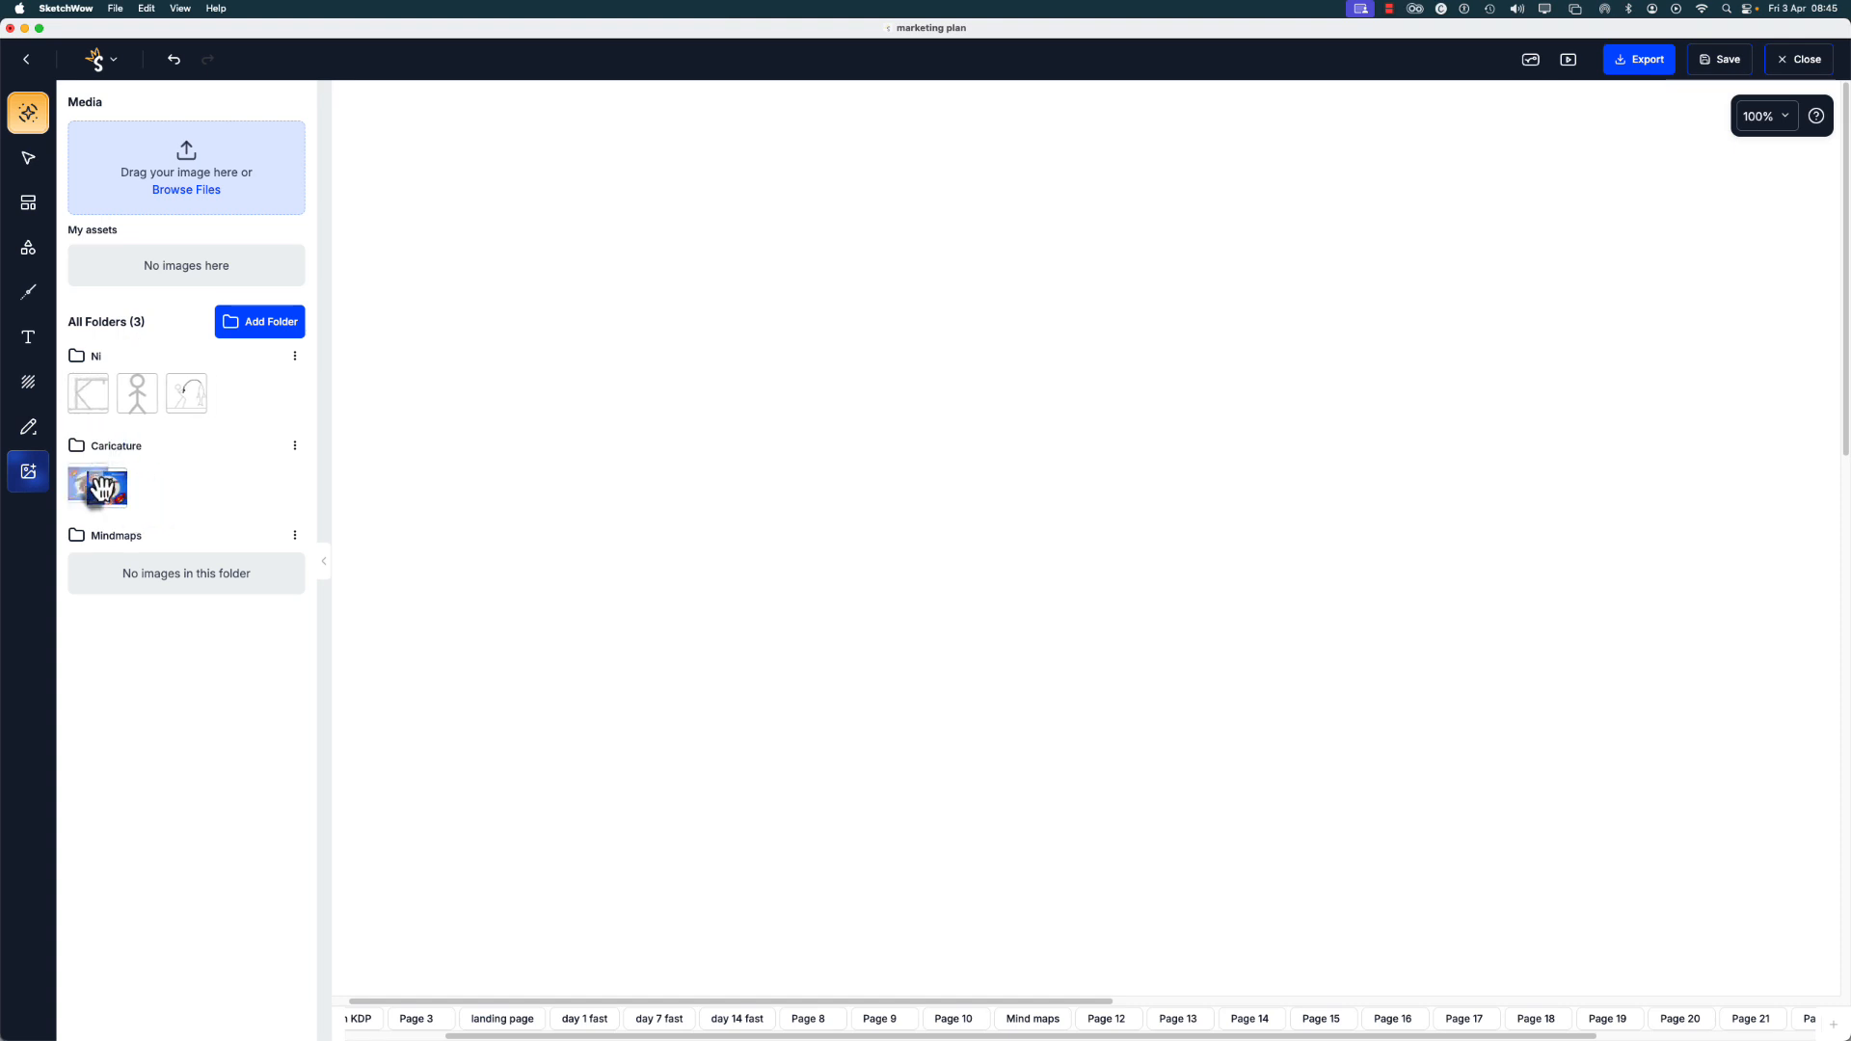
pyautogui.moveTo(86, 391); pyautogui.dragTo(137, 483)
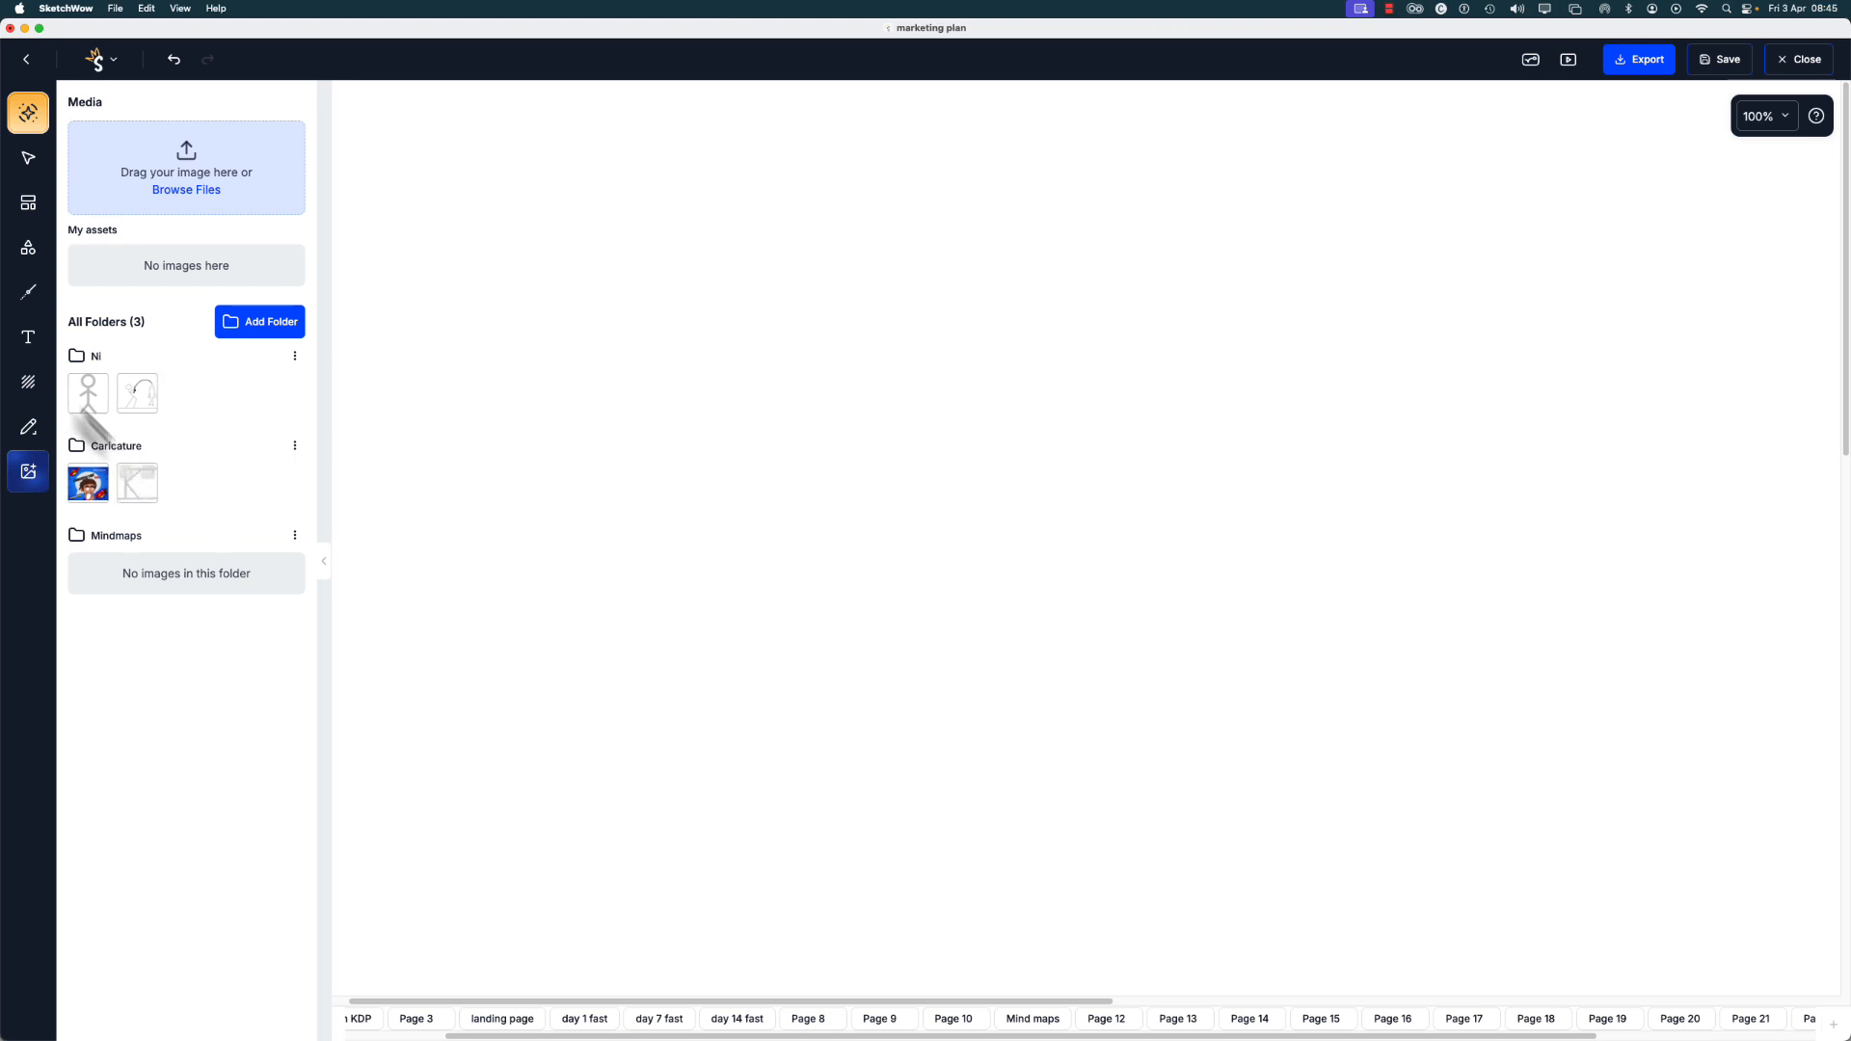
pyautogui.moveTo(86, 391); pyautogui.dragTo(184, 486)
pyautogui.moveTo(87, 393); pyautogui.dragTo(243, 488)
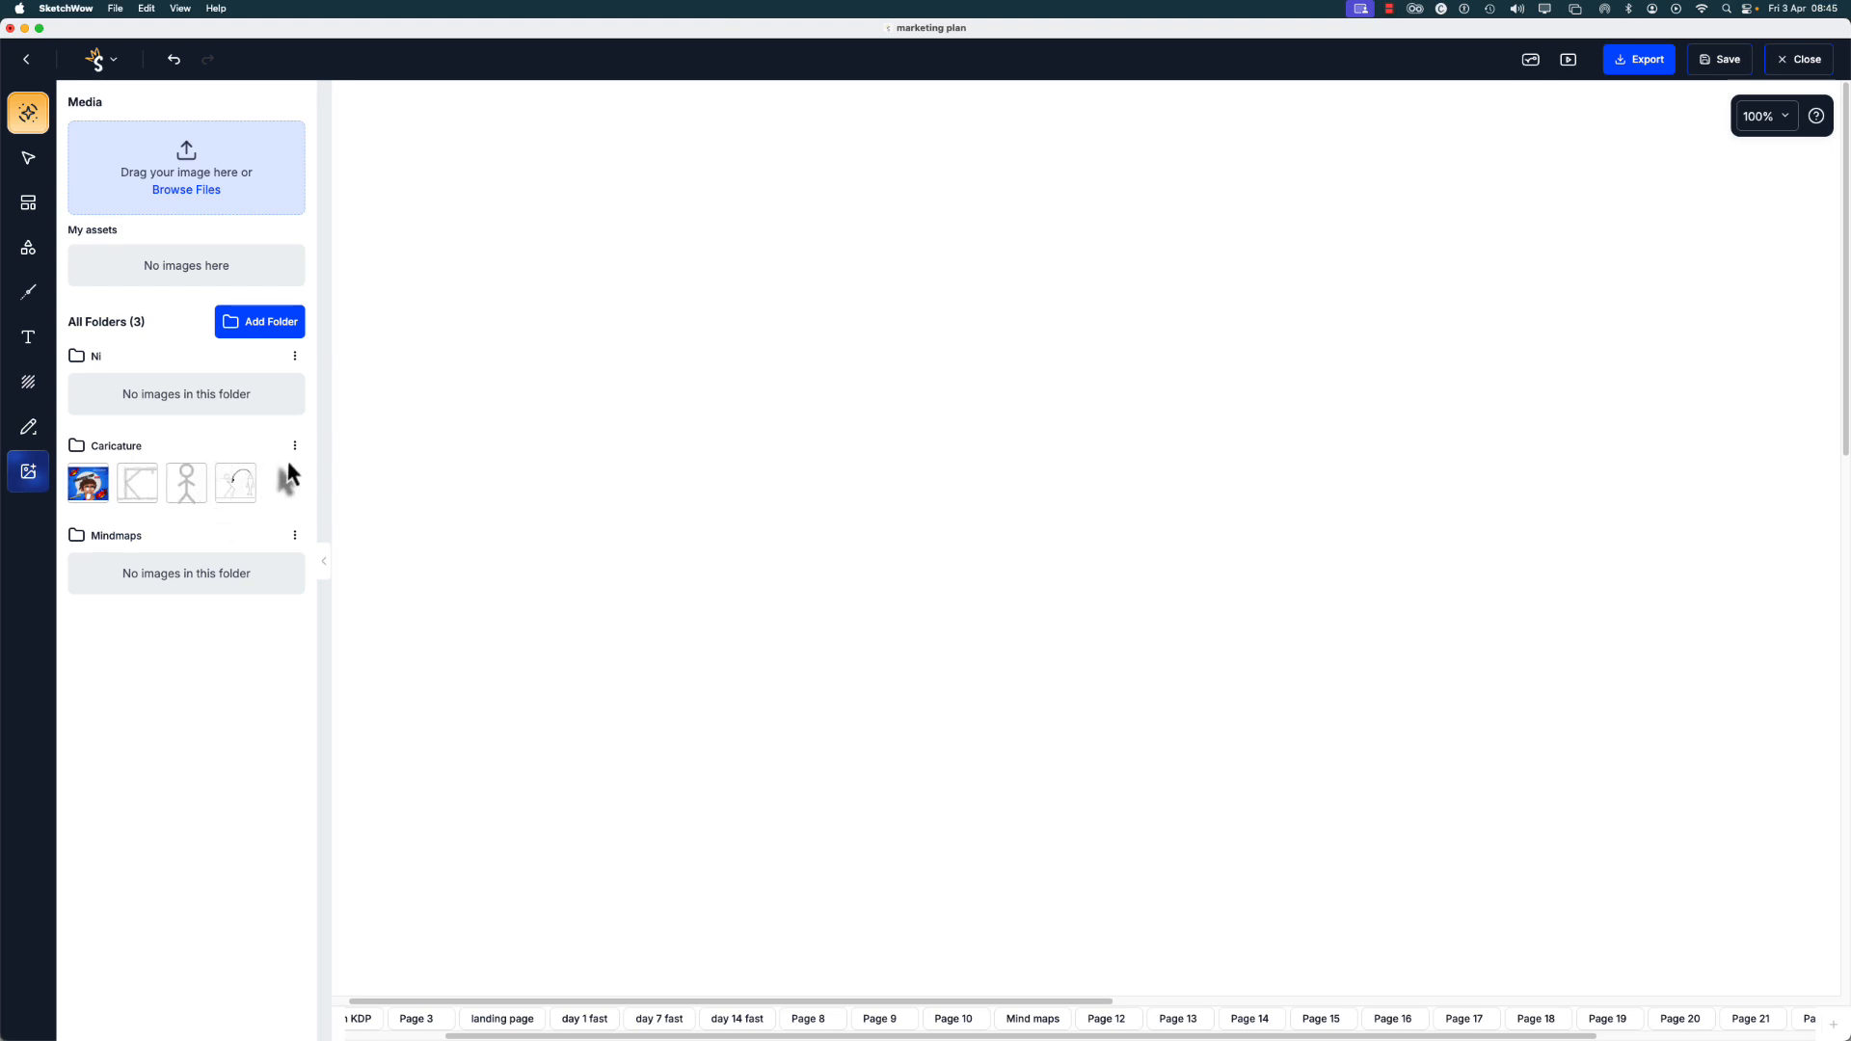
pyautogui.click(294, 446)
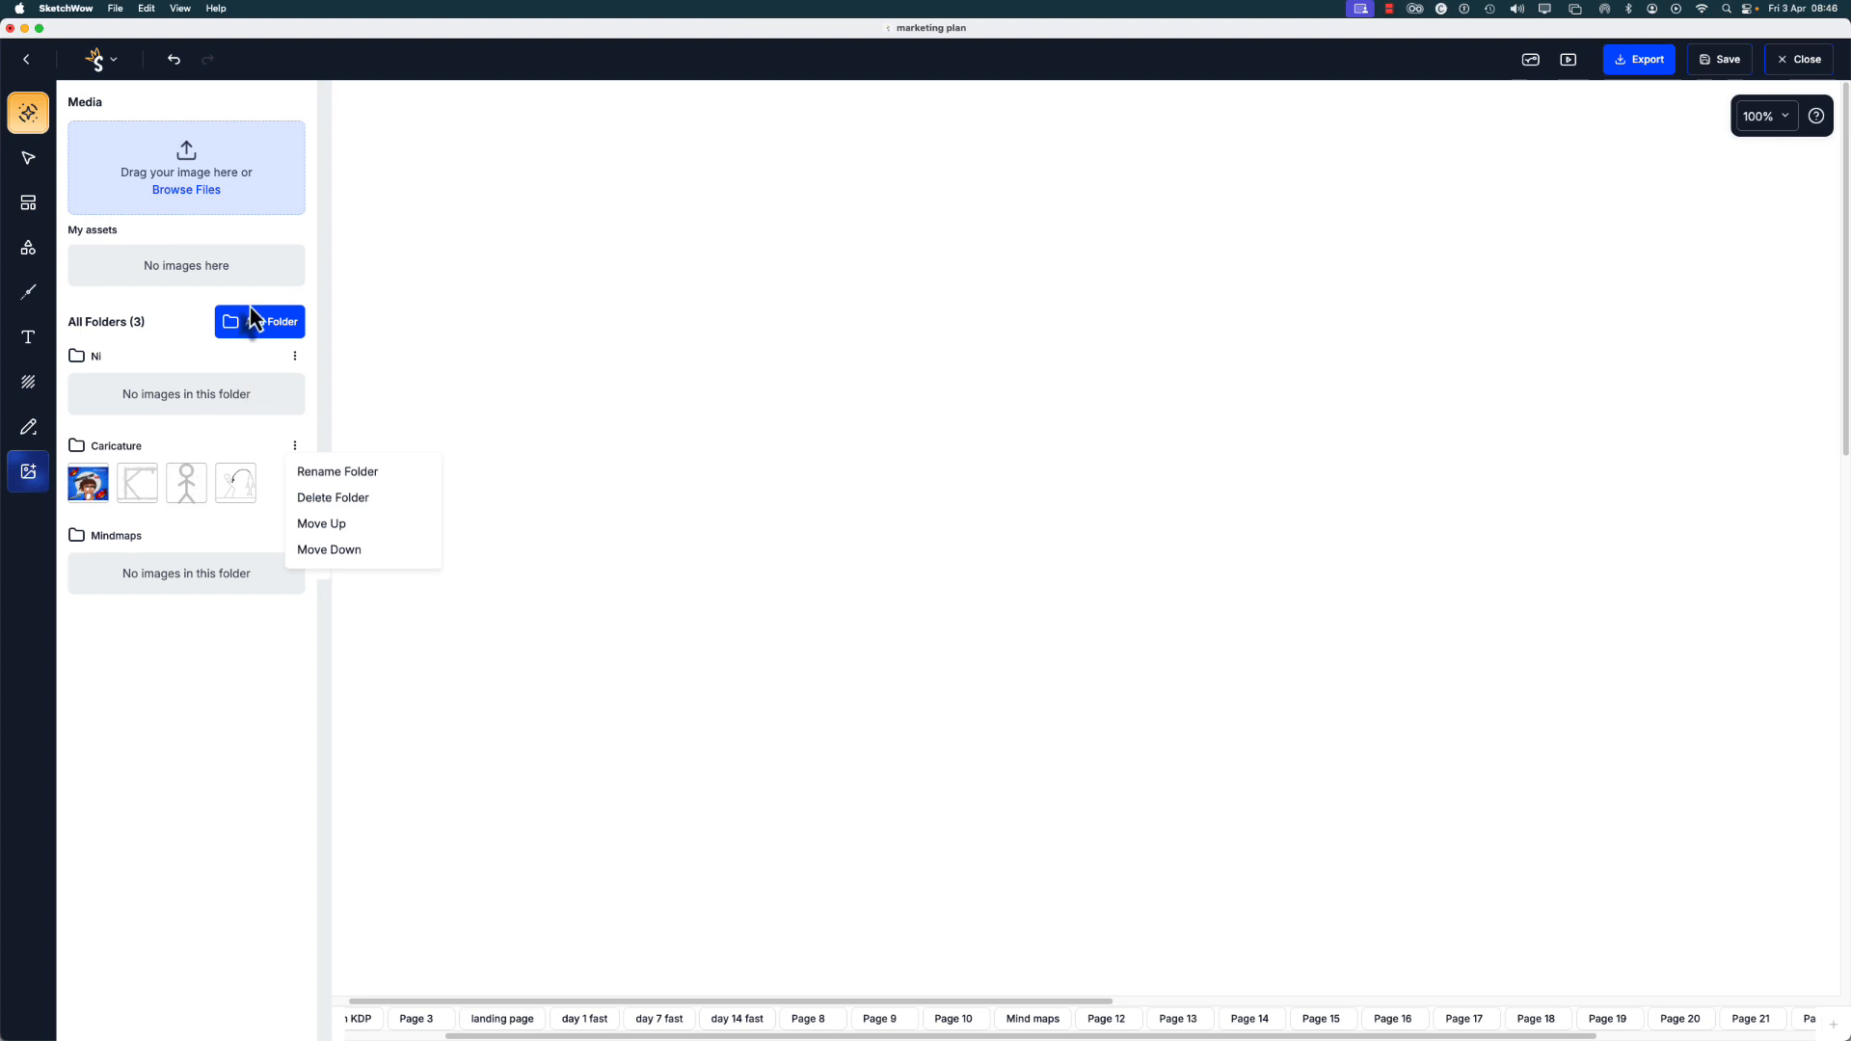
pyautogui.click(405, 320)
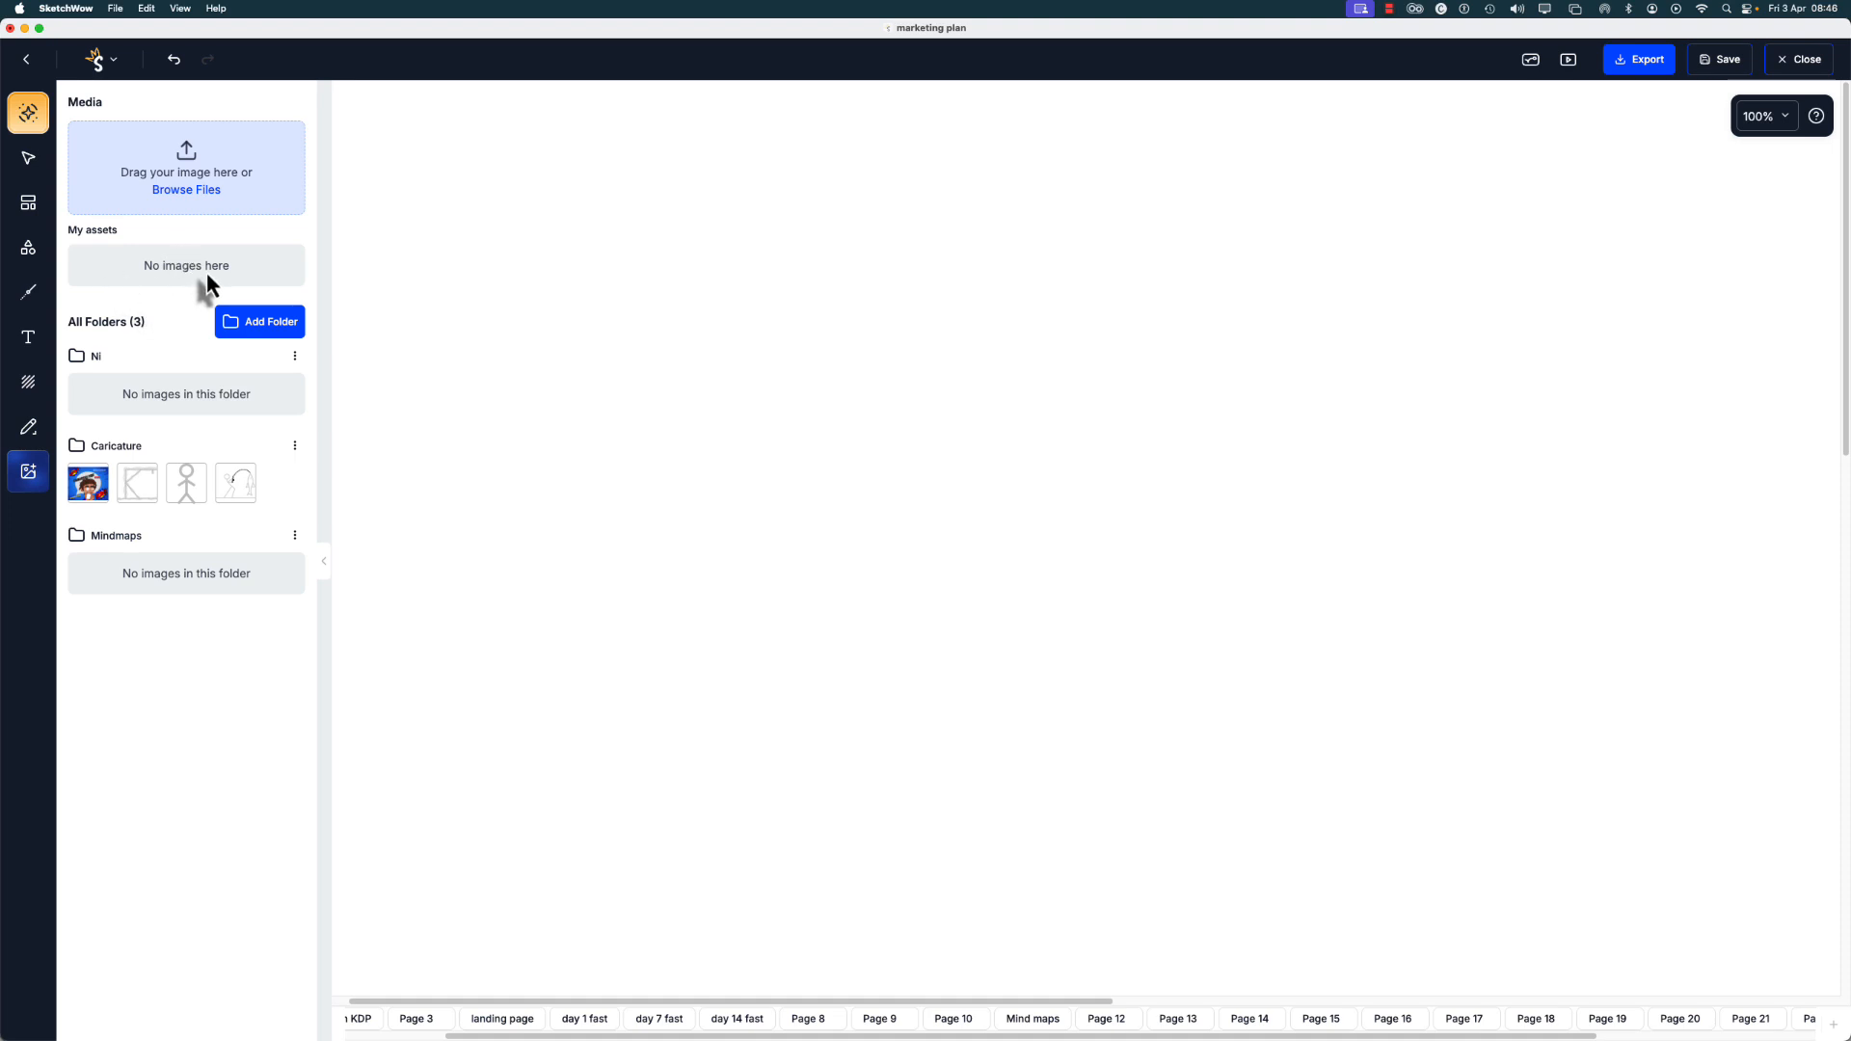
# - Review the PNG export settings and image size choices, picking 10 x 10 - 100% of original
pyautogui.click(1629, 59)
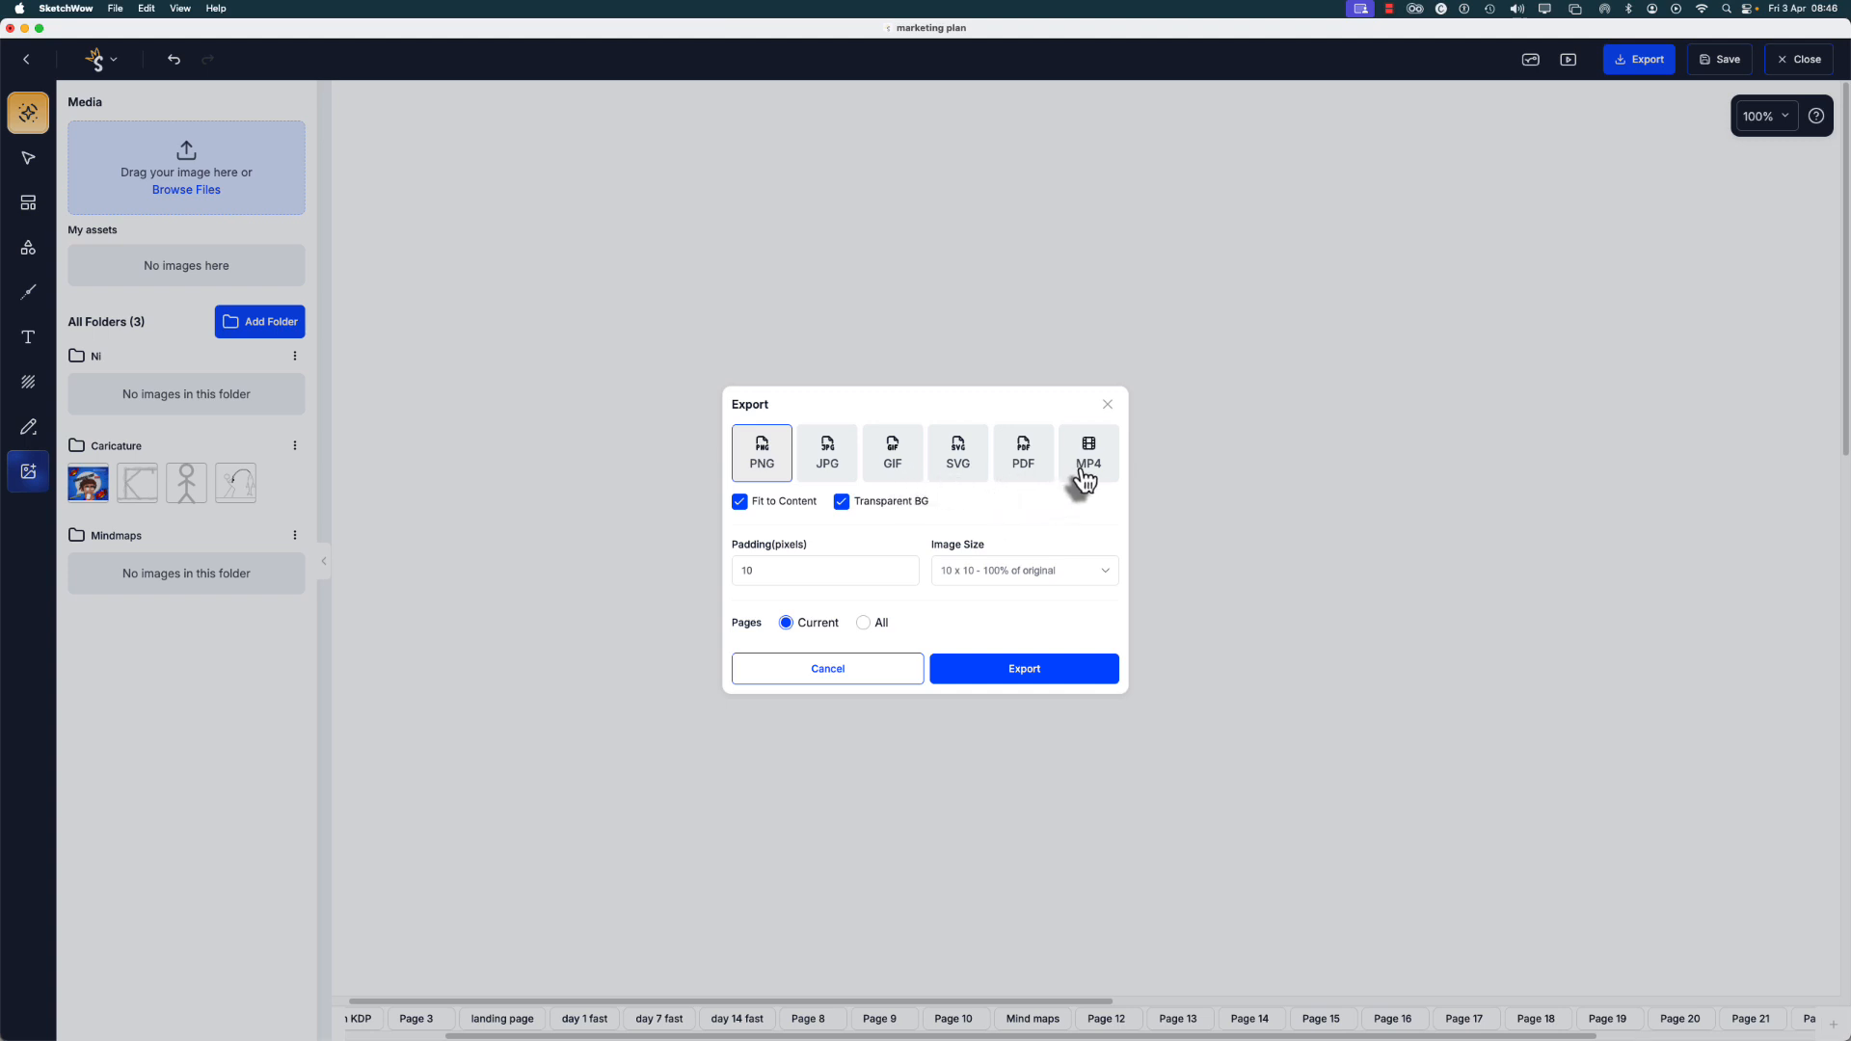
pyautogui.click(1101, 570)
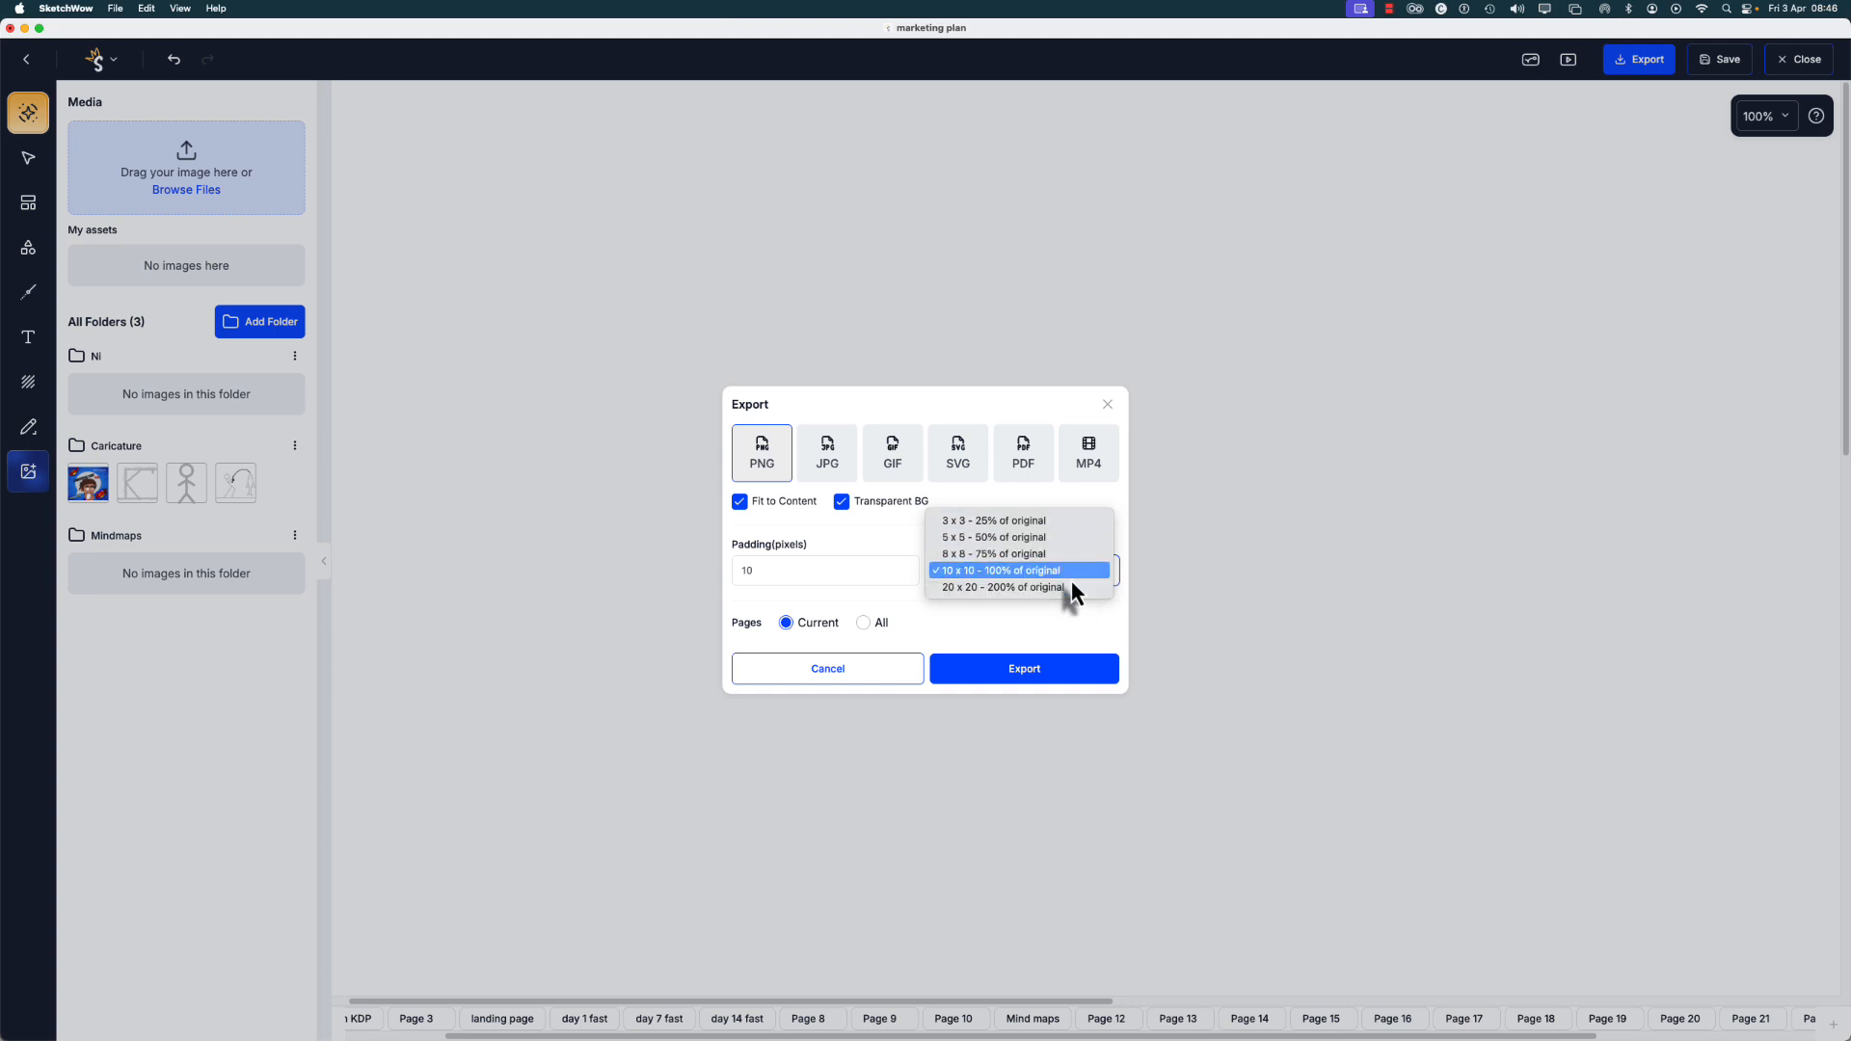
pyautogui.click(1070, 571)
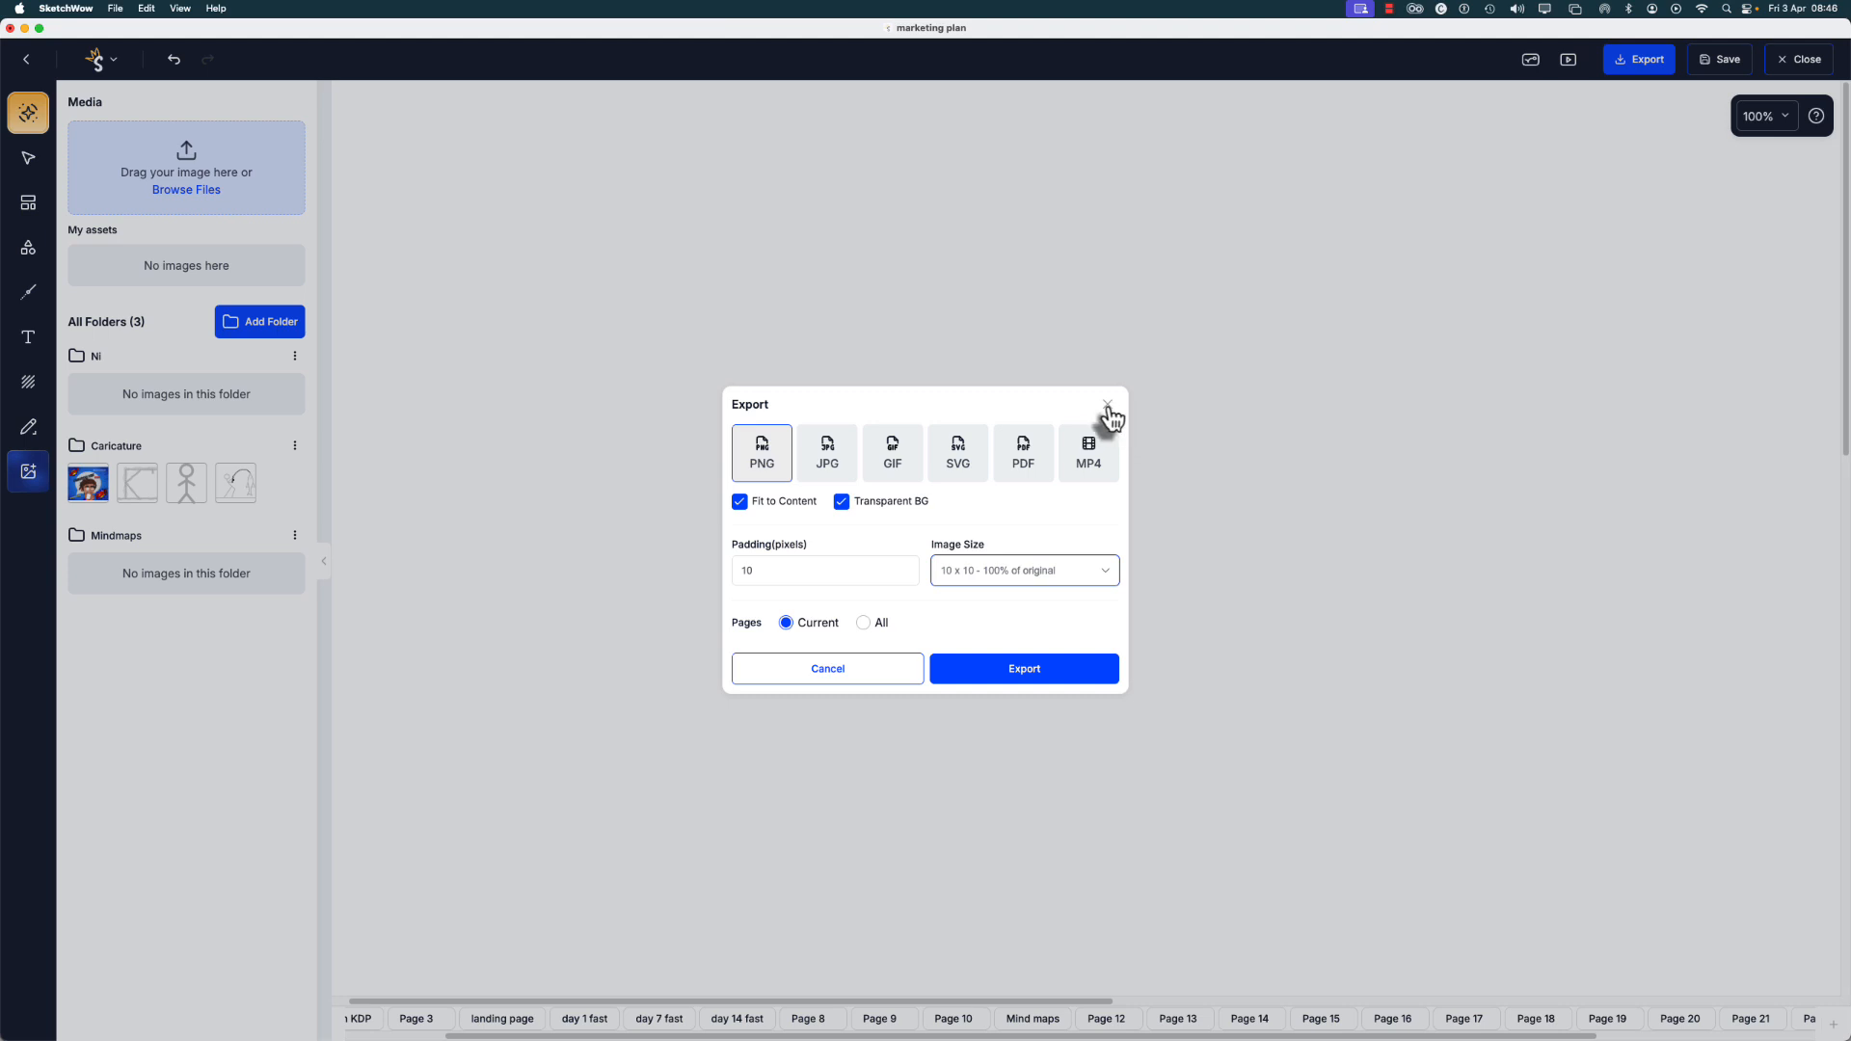
# - Compare the export settings for JPG, PNG, SVG, GIF and MP4, and close the dialog without exporting
pyautogui.click(839, 469)
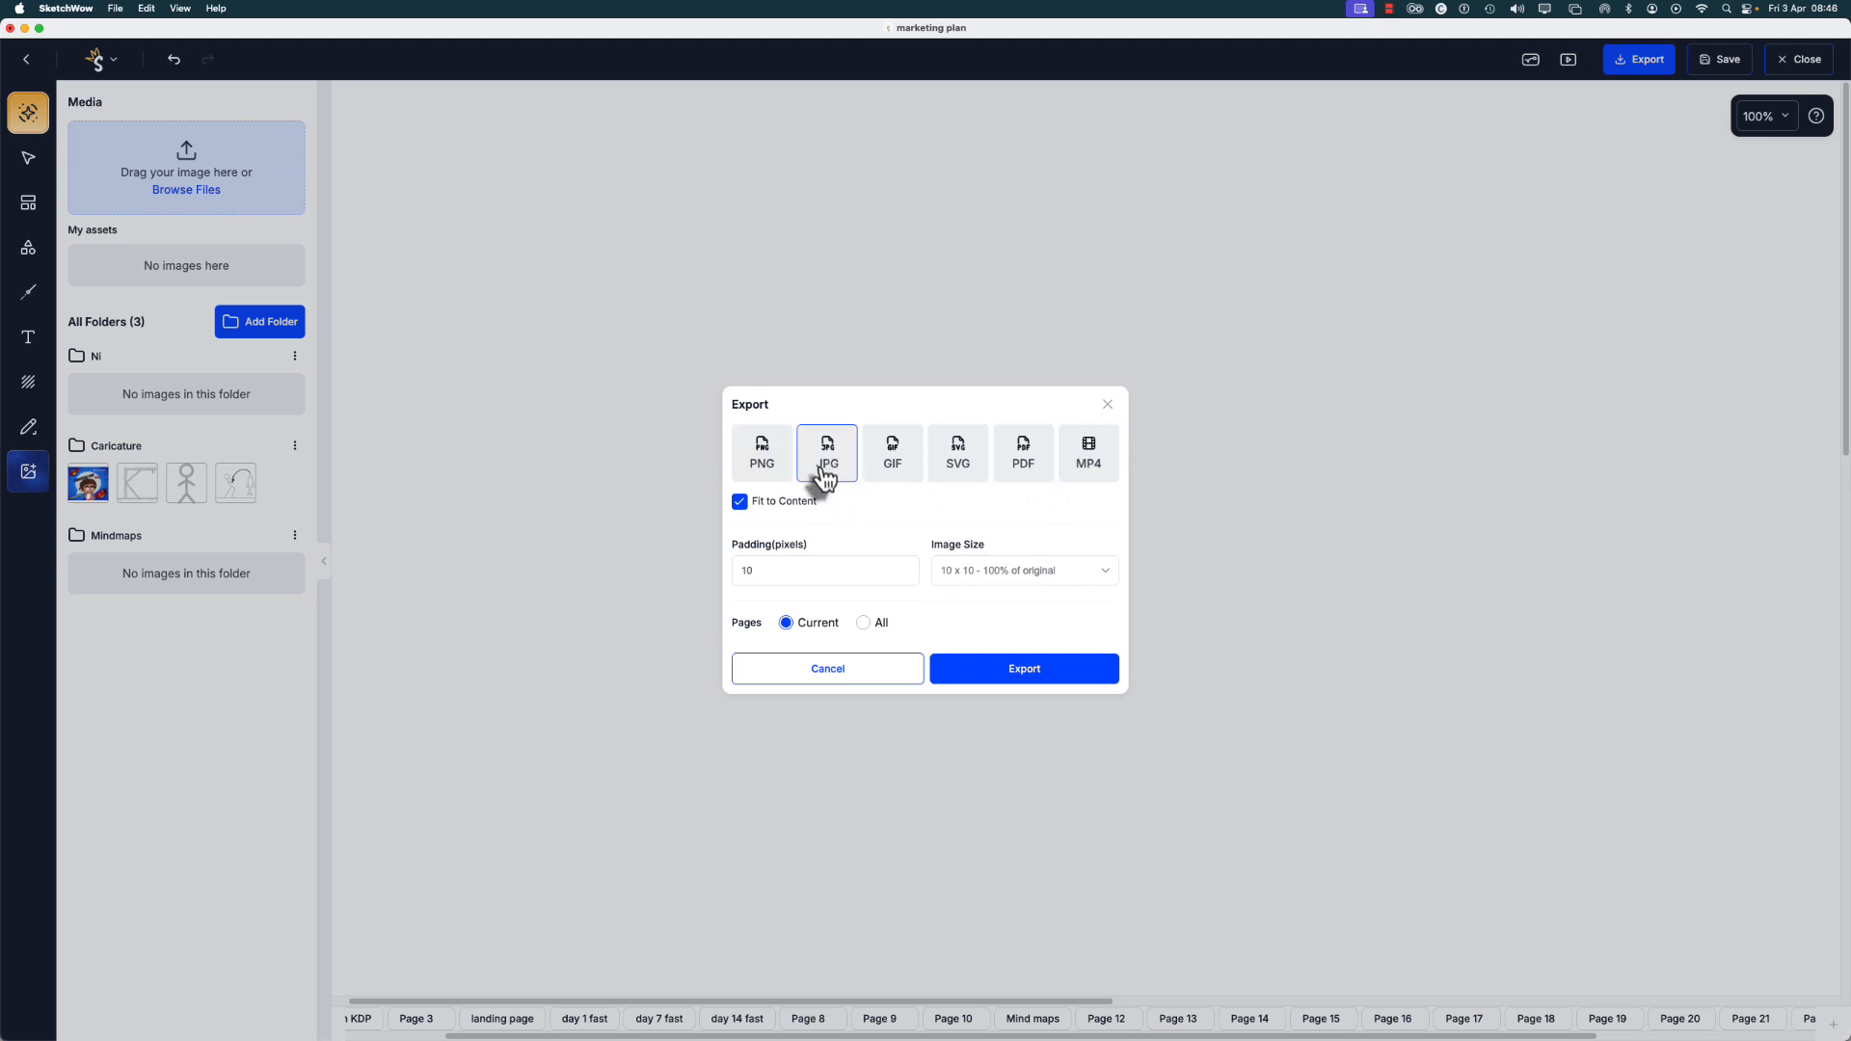
pyautogui.click(764, 473)
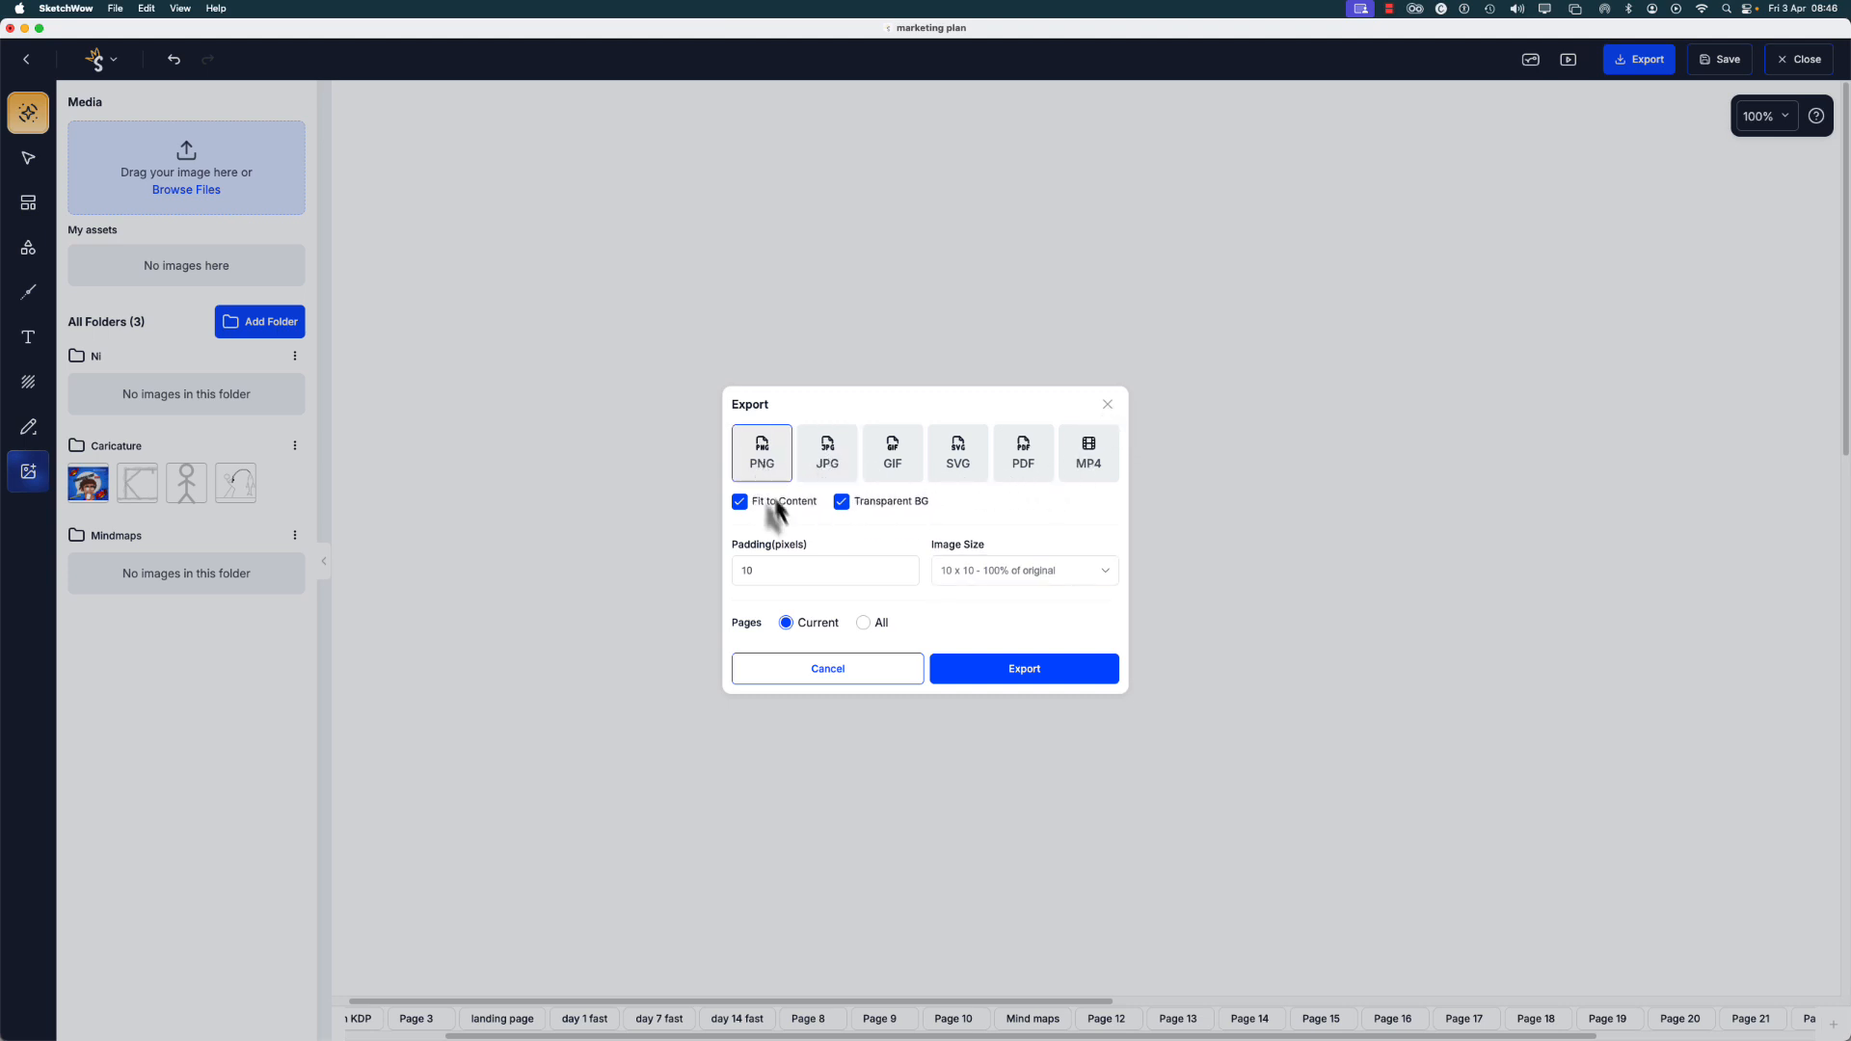
pyautogui.click(957, 473)
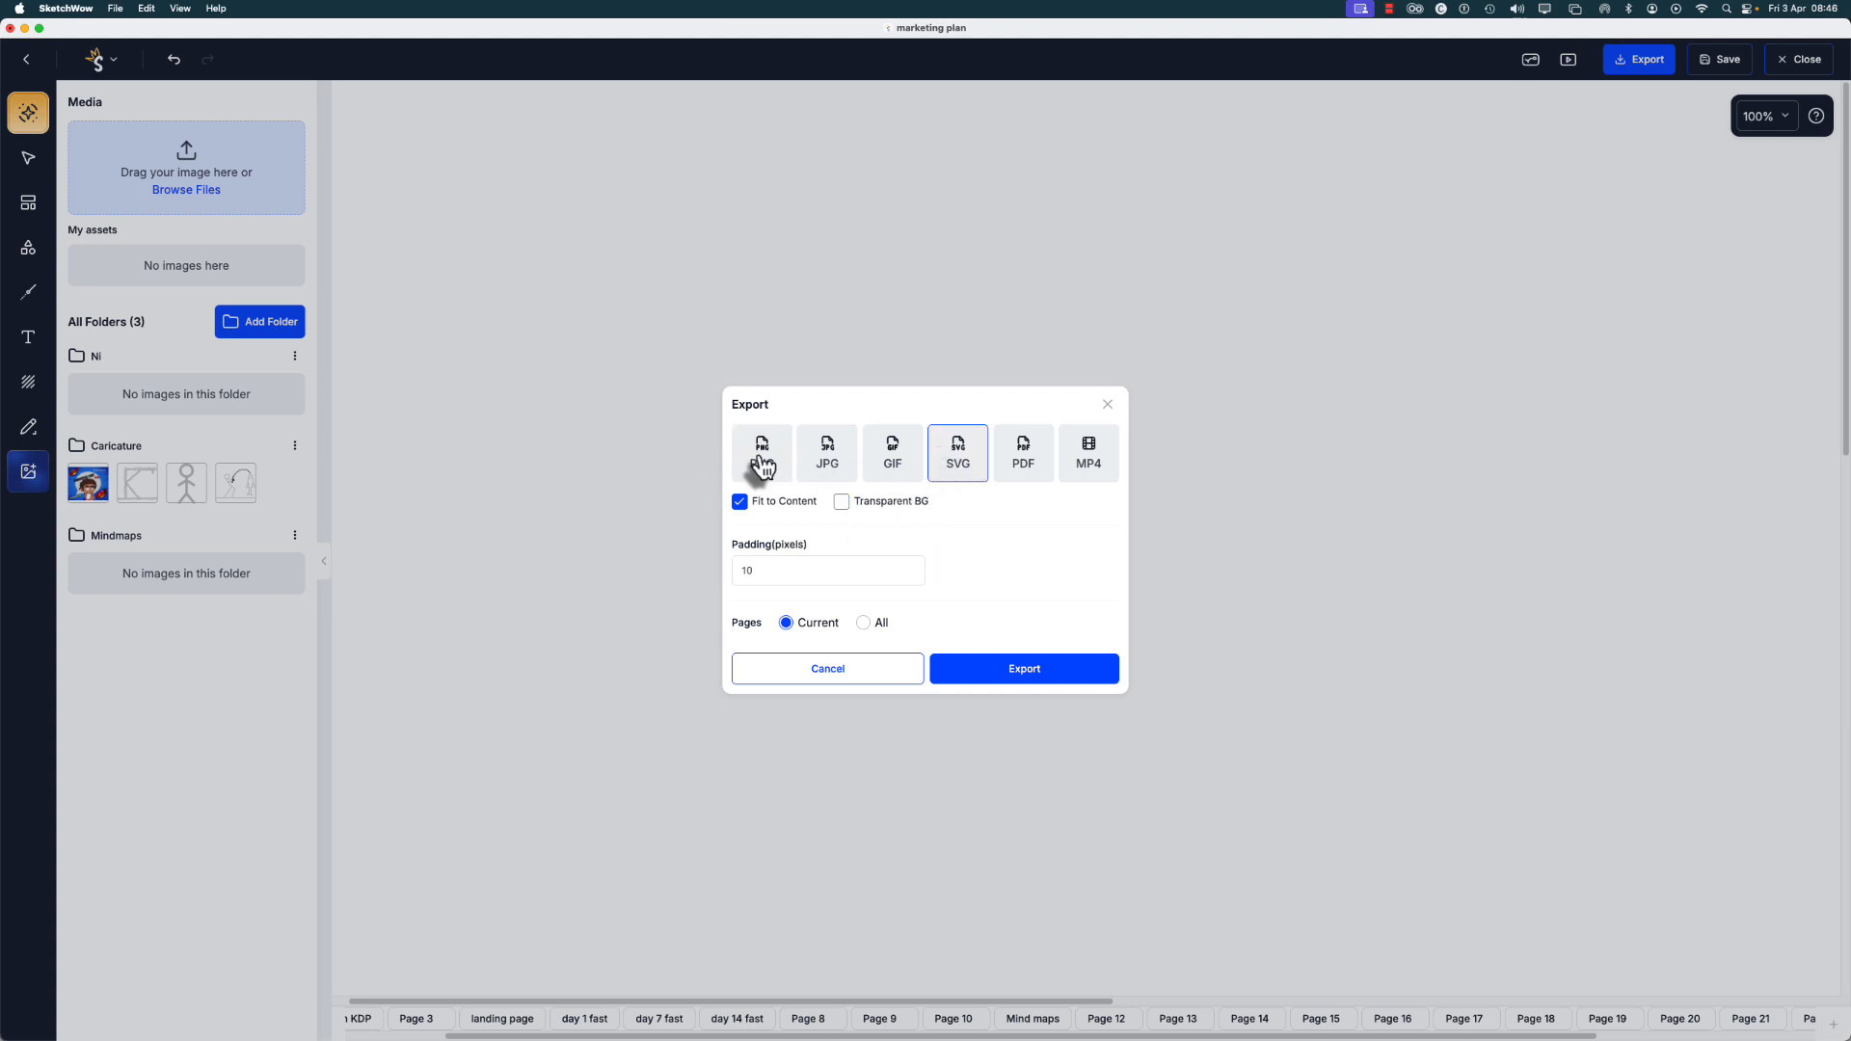
pyautogui.click(886, 455)
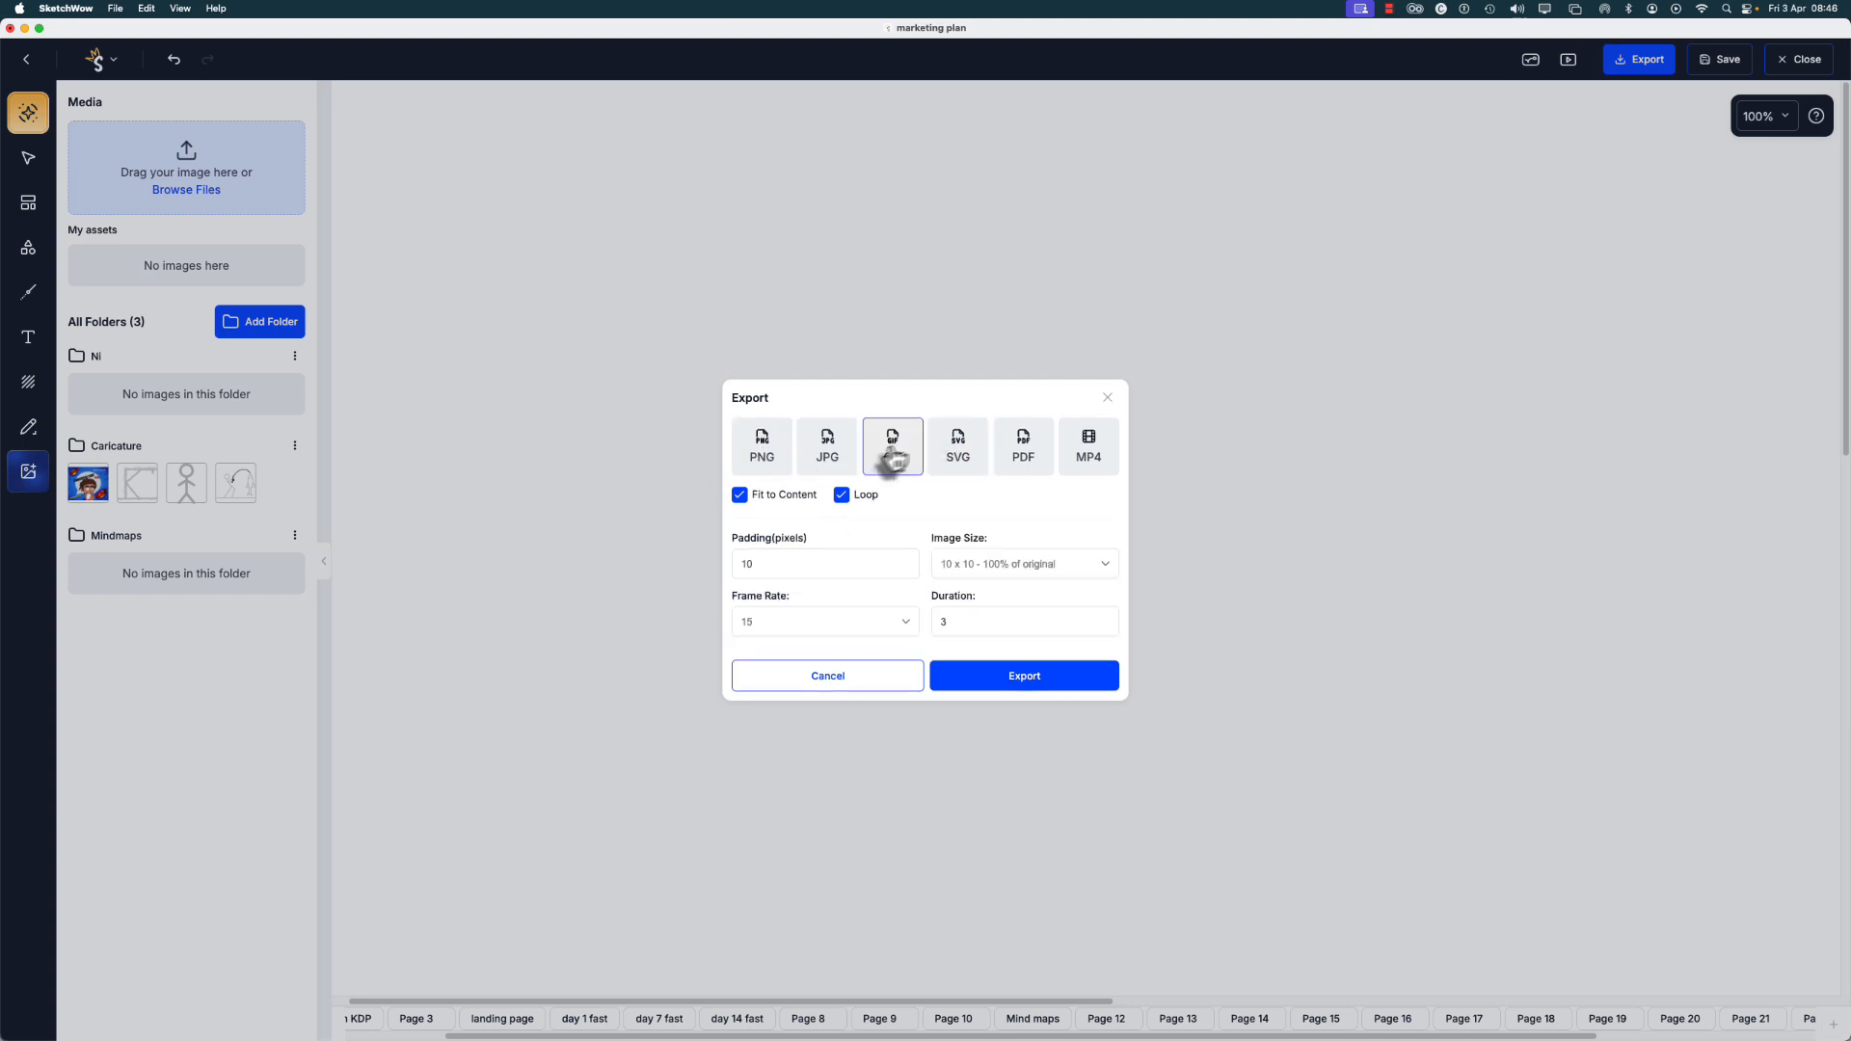
pyautogui.click(1074, 465)
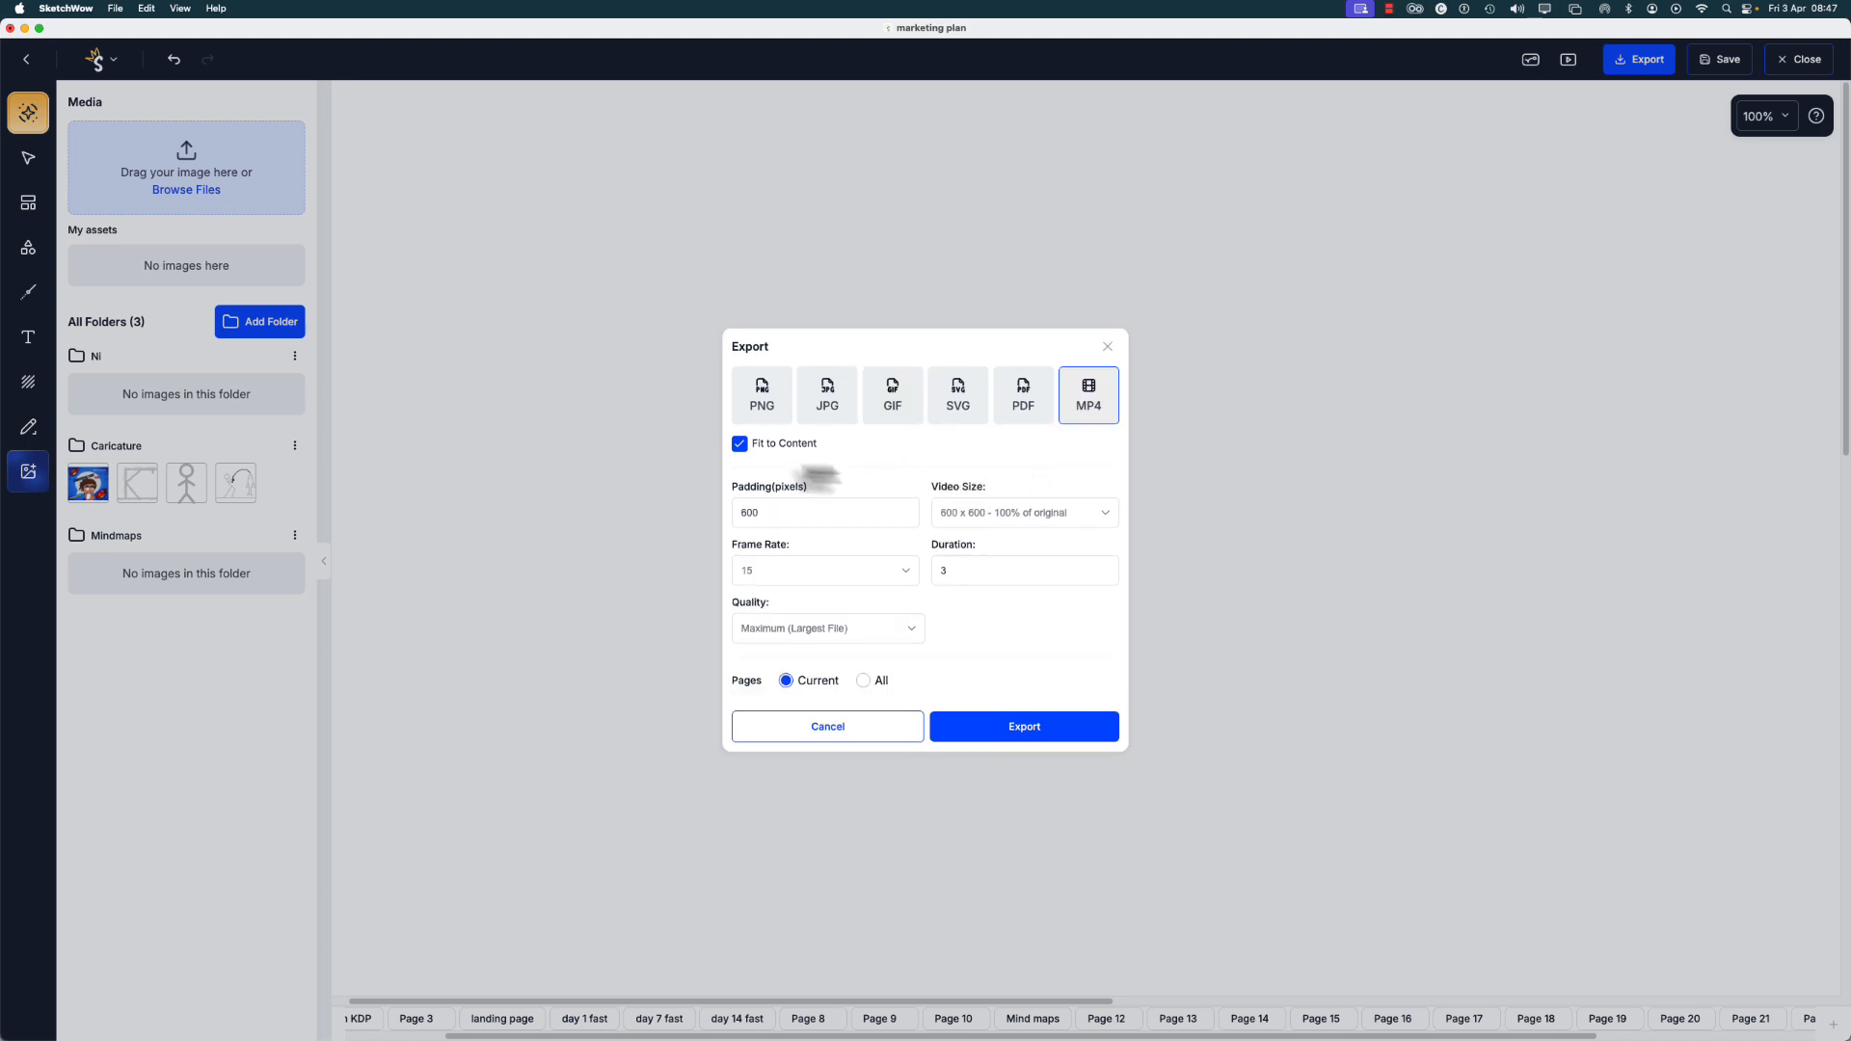
pyautogui.click(759, 403)
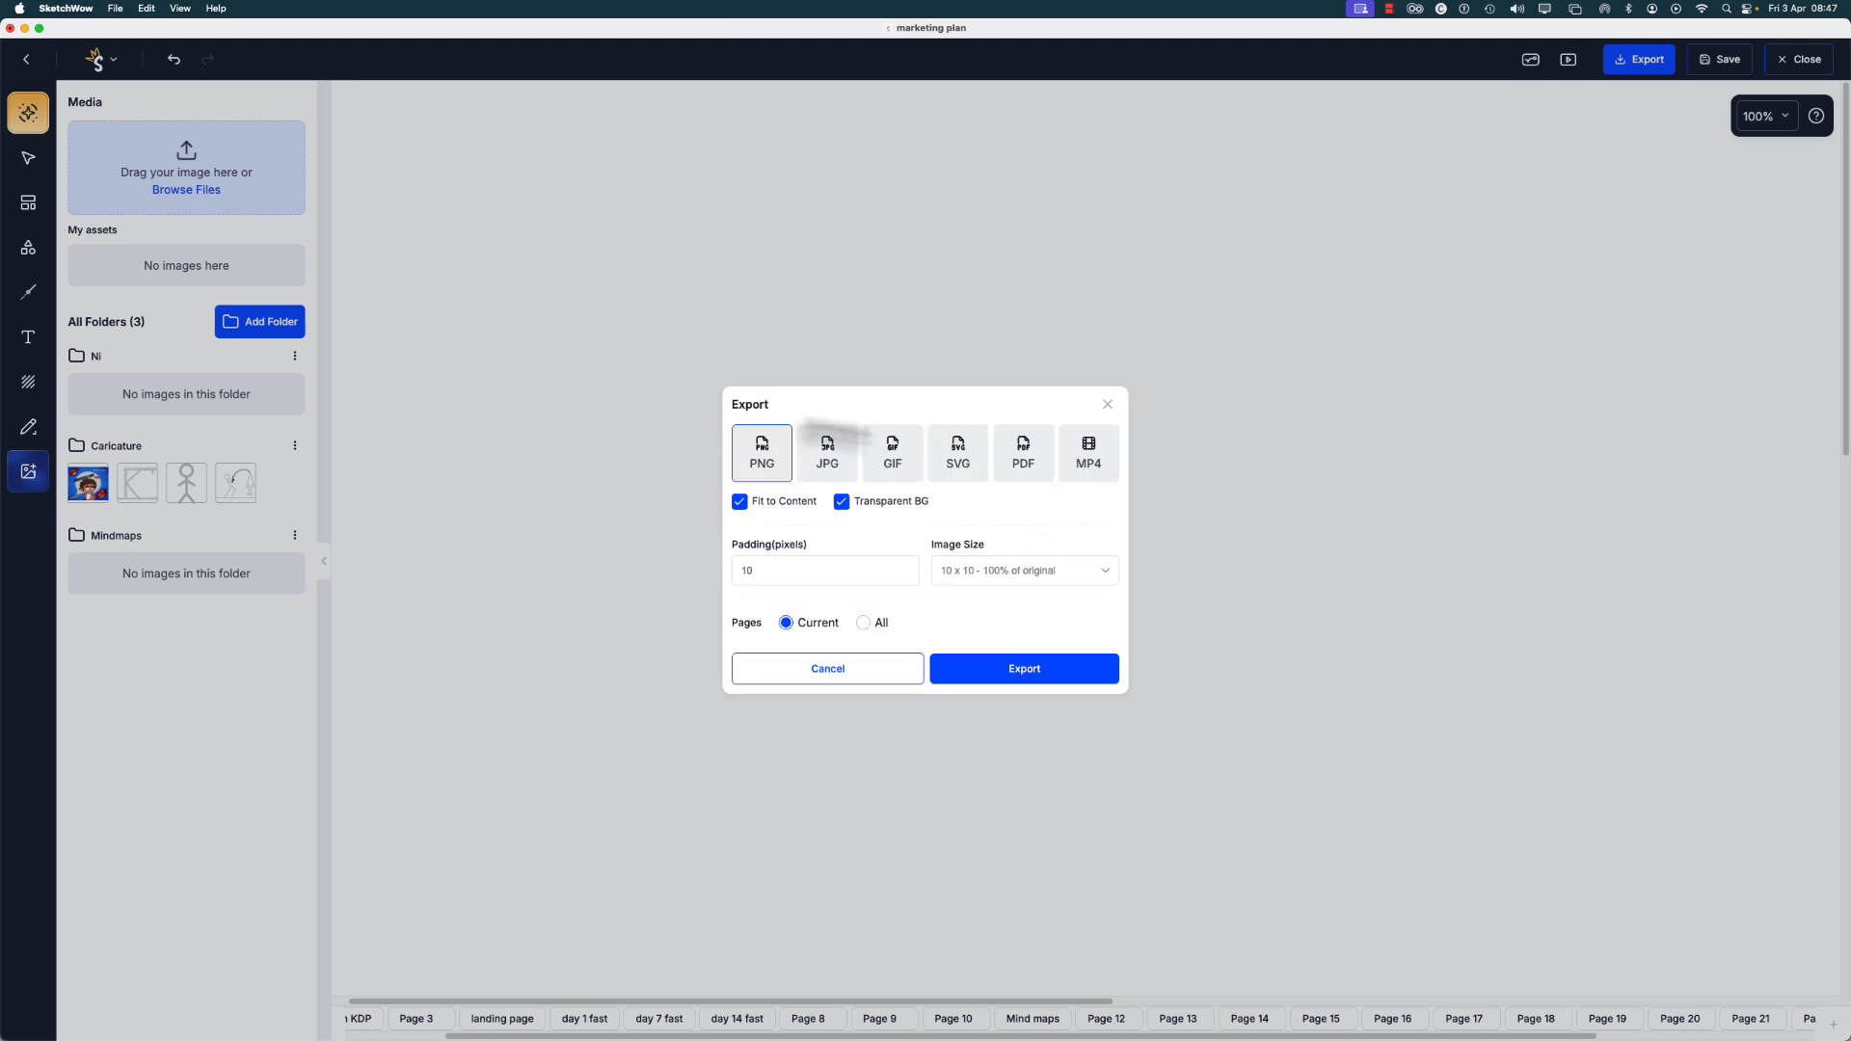
pyautogui.click(1110, 407)
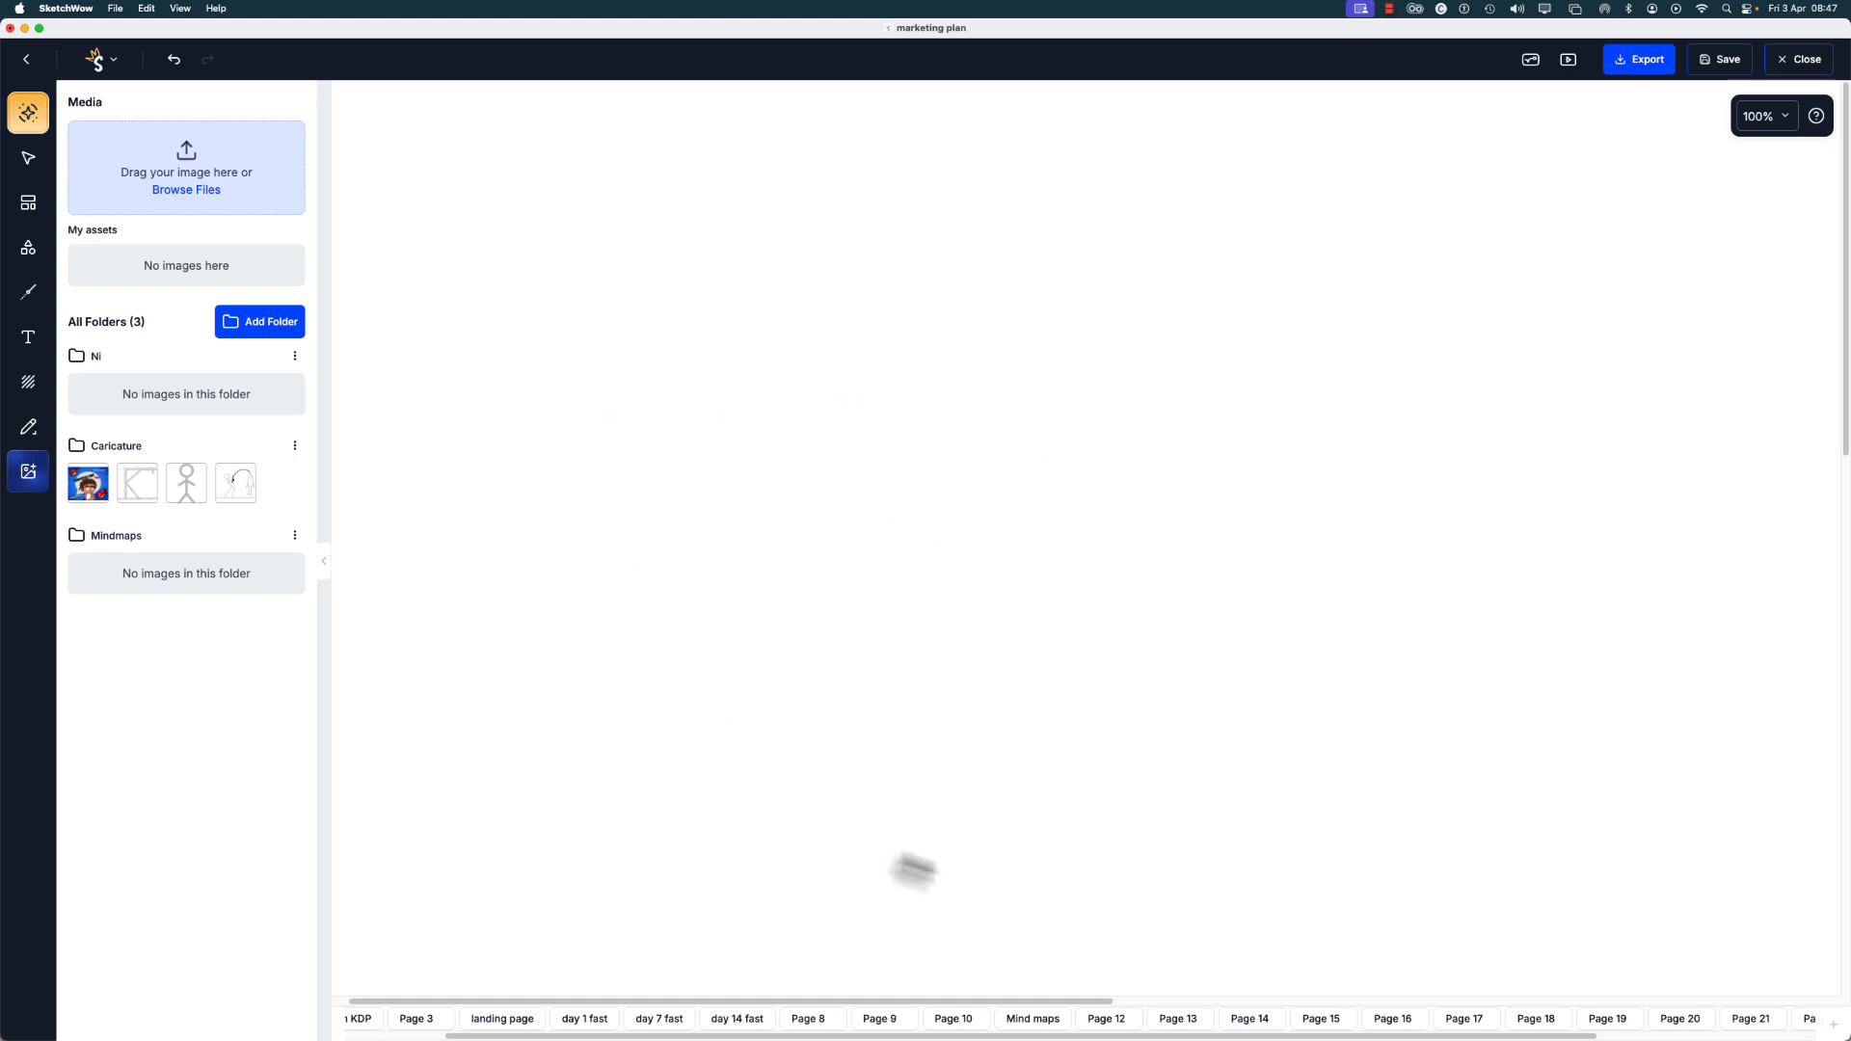
# - Bring up the macOS Dock to switch to another application
pyautogui.moveTo(818, 1018)
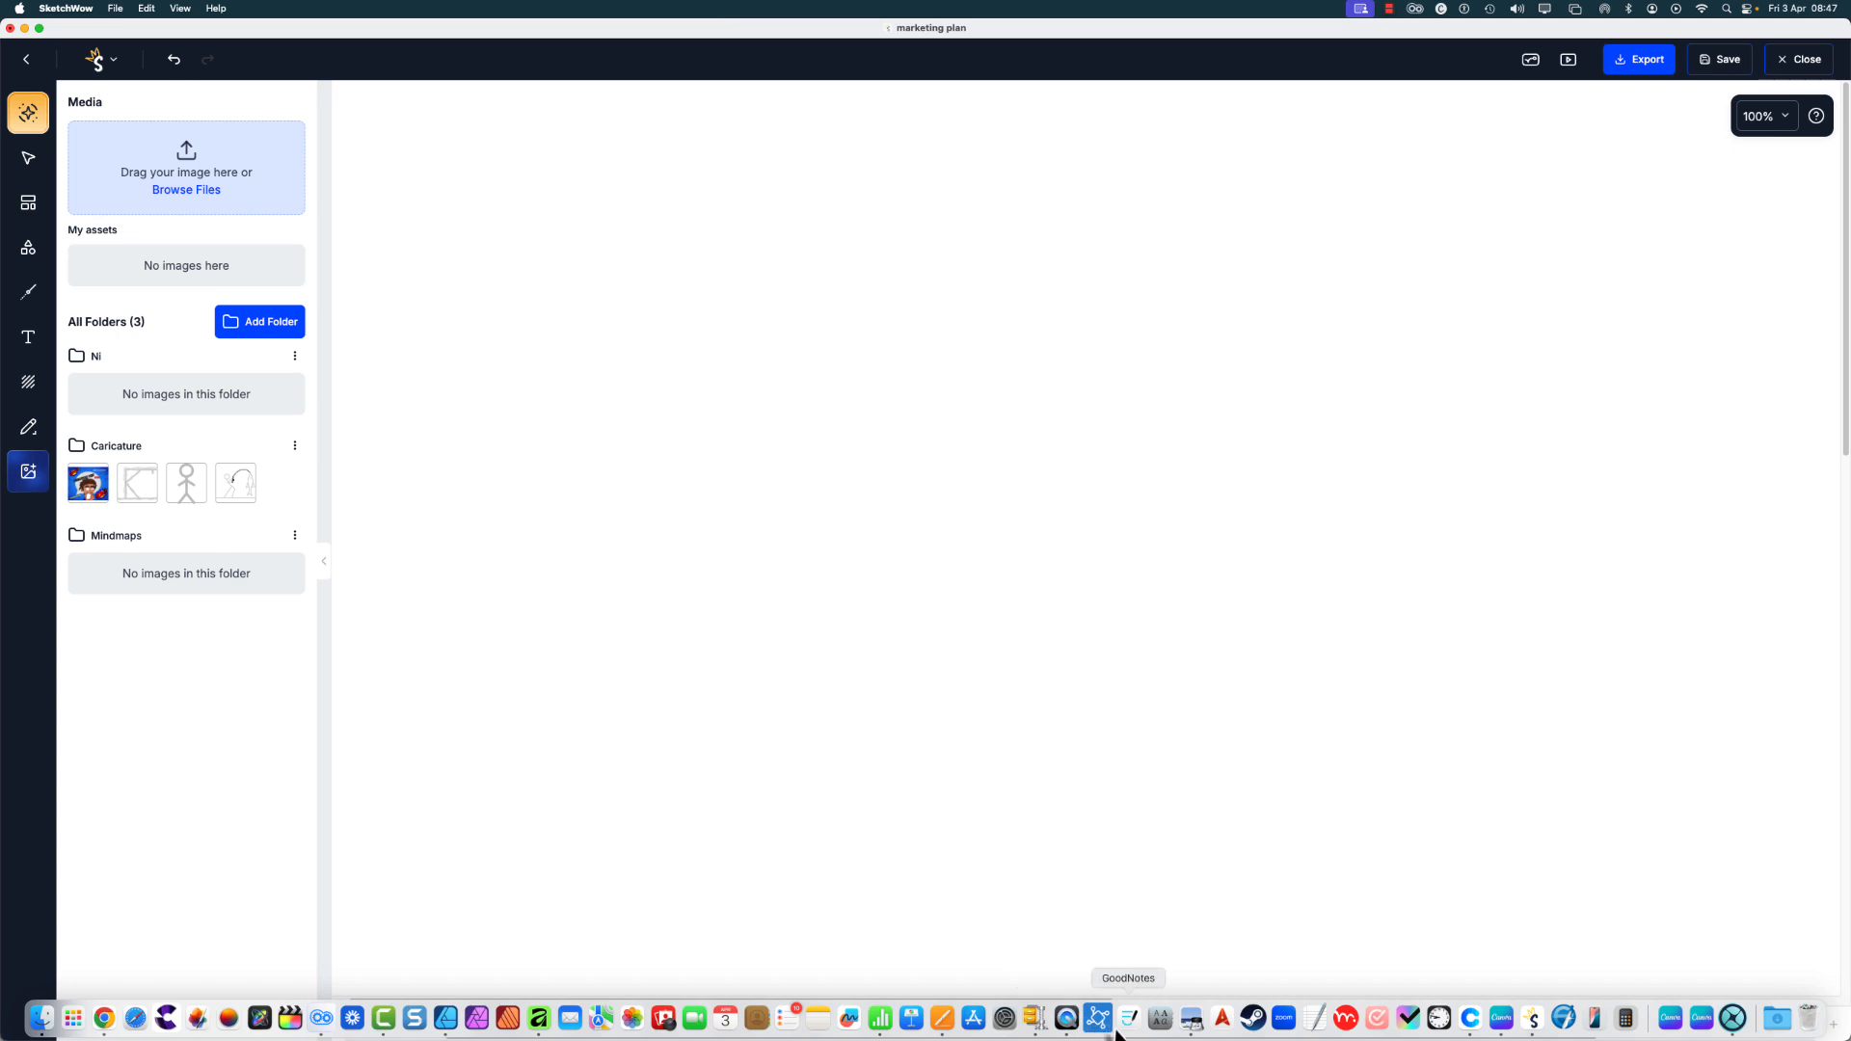